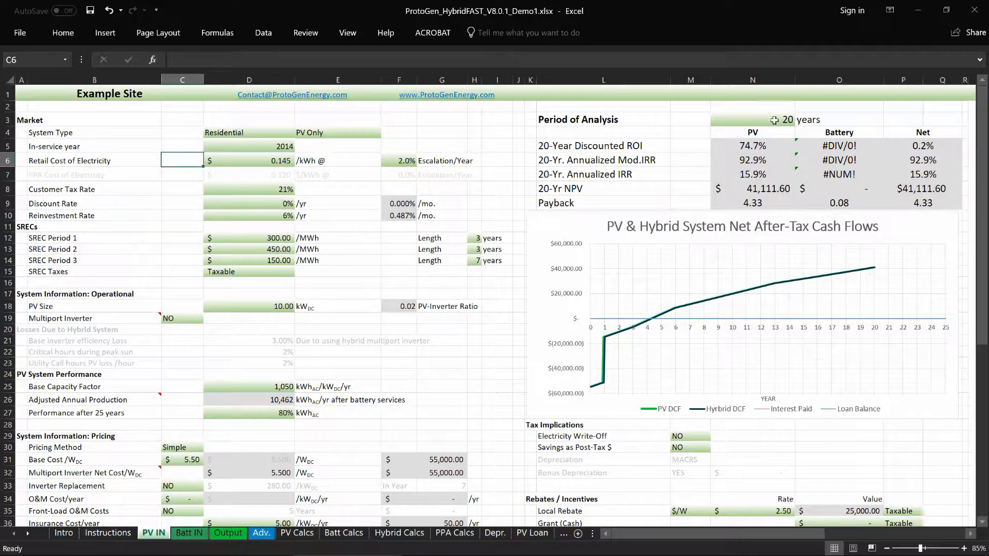
Close the ProtoGen_HybridFAST_V8.0.1_Demo1.xlsx workbook without saving its changes
left_click(975, 16)
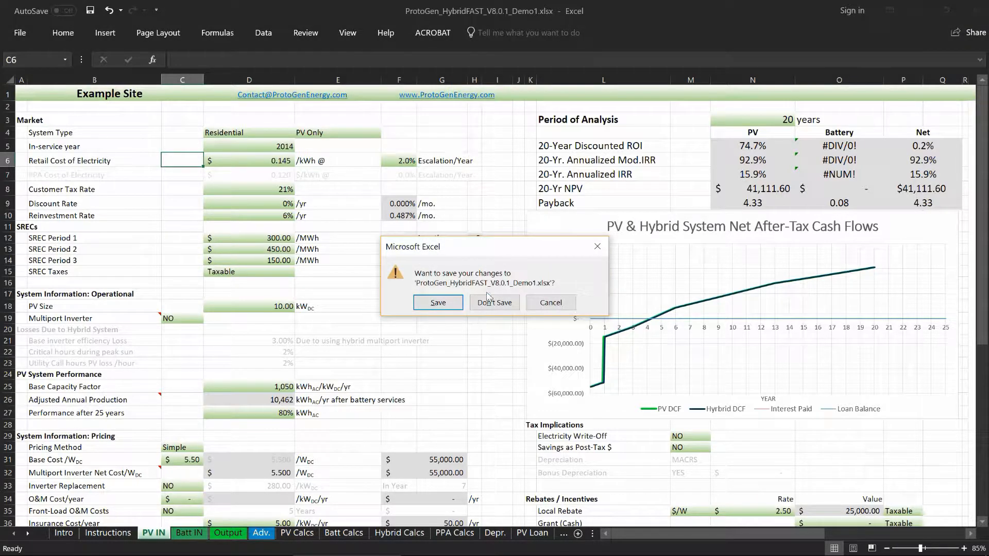
left_click(493, 302)
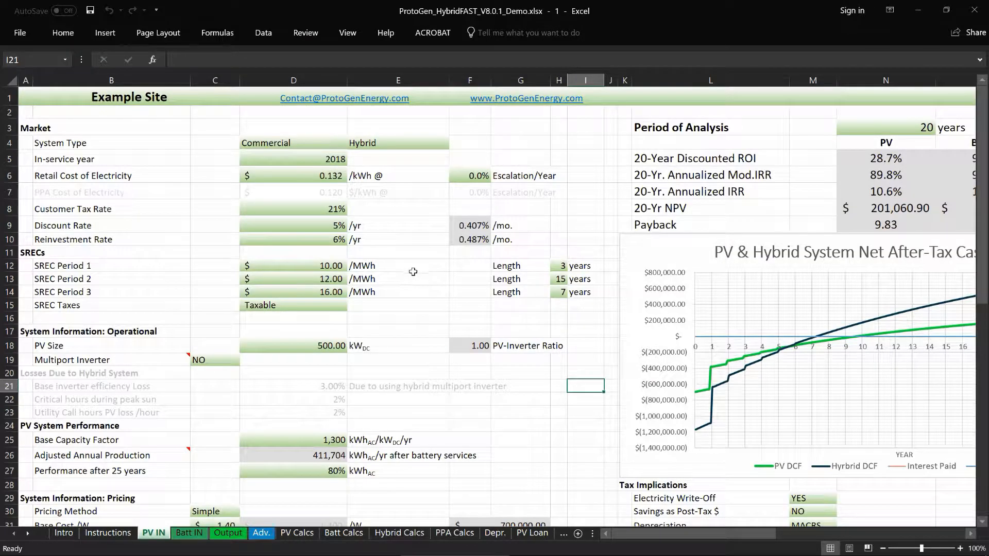
Try a Retail Cost of Electricity of 2 $/kWh on the PV IN sheet, and undo it
left_click(408, 264)
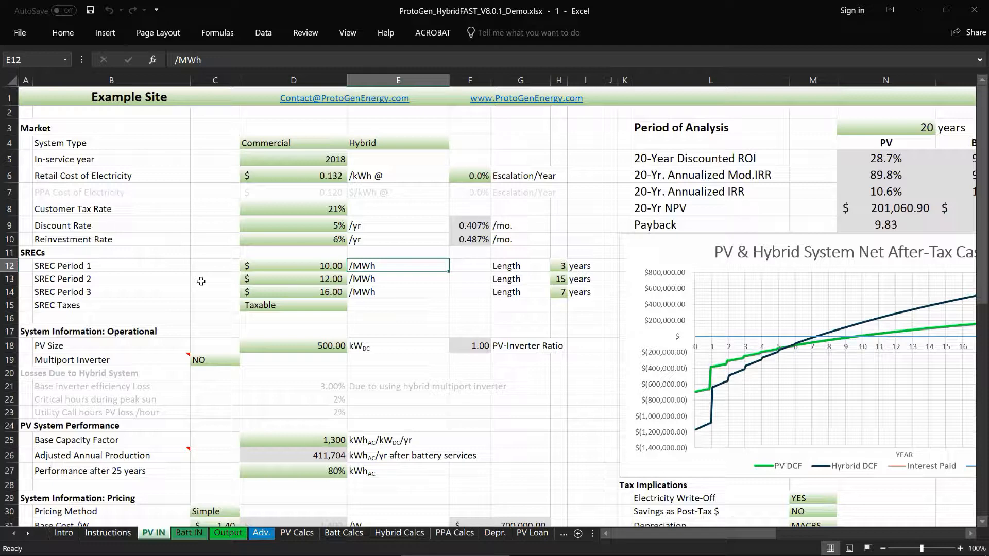
scroll(201, 281, "down", 1)
scroll(201, 281, "up", 1)
left_click(277, 177)
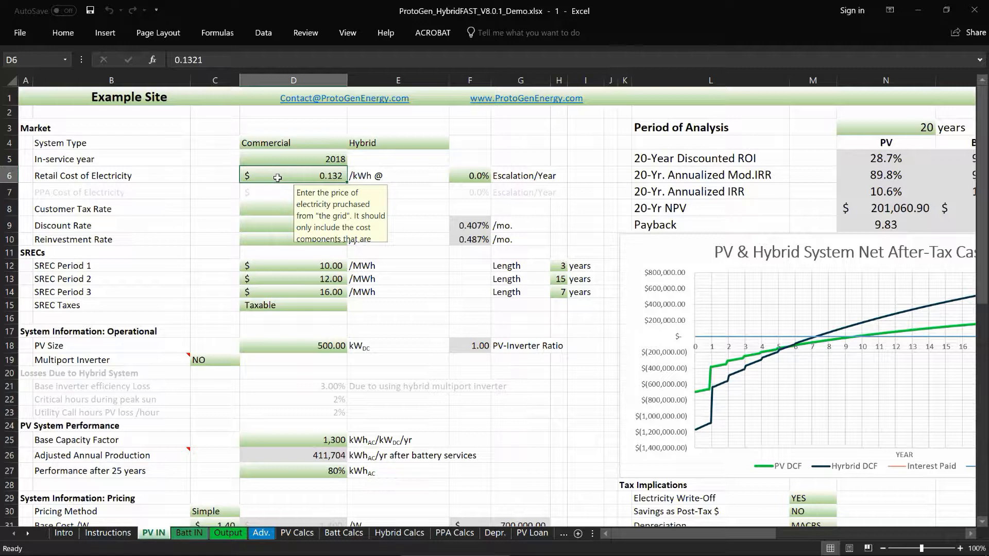
type("2")
key("Return")
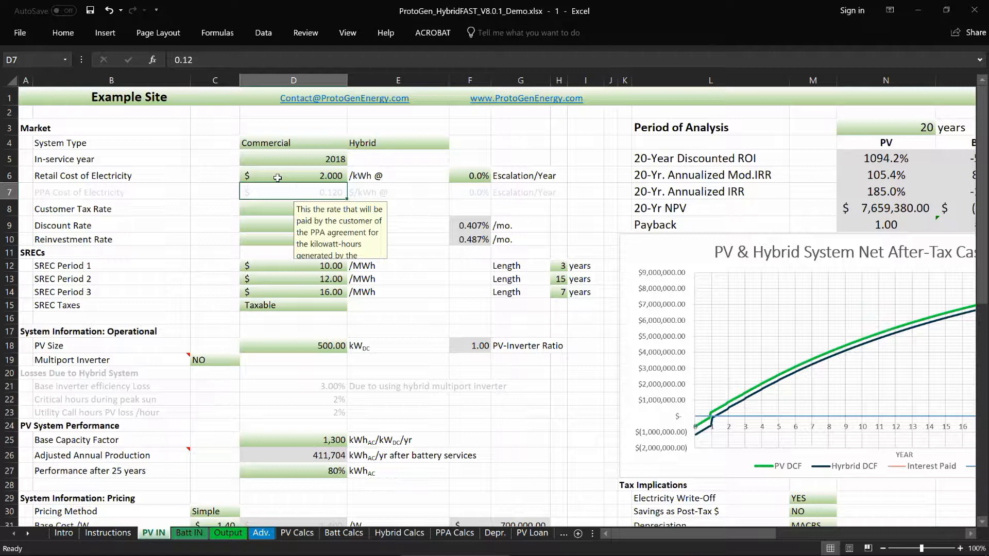
key("ctrl+z")
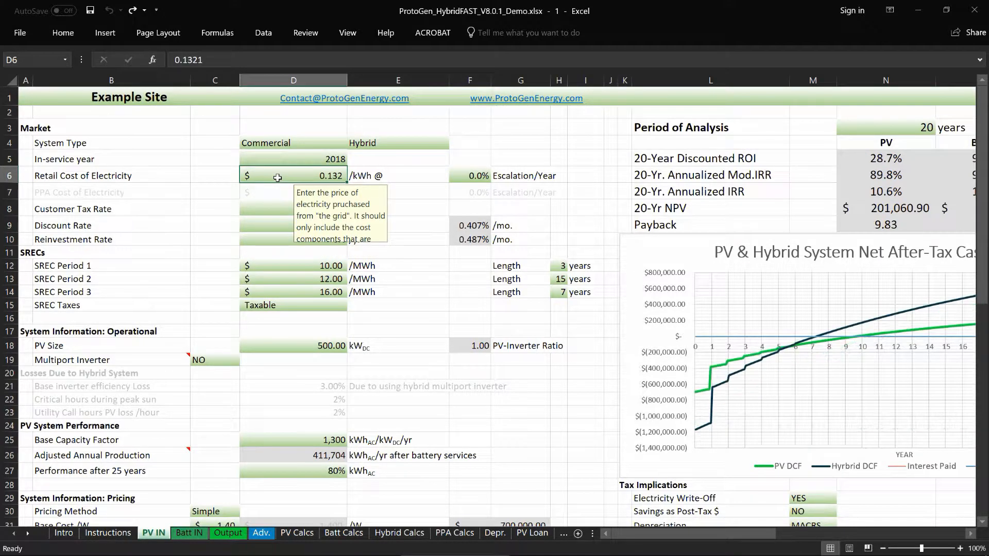
Try a Base Cost per W DC of 55000 under Simple pricing, and undo the entry
scroll(211, 189, "down", 3)
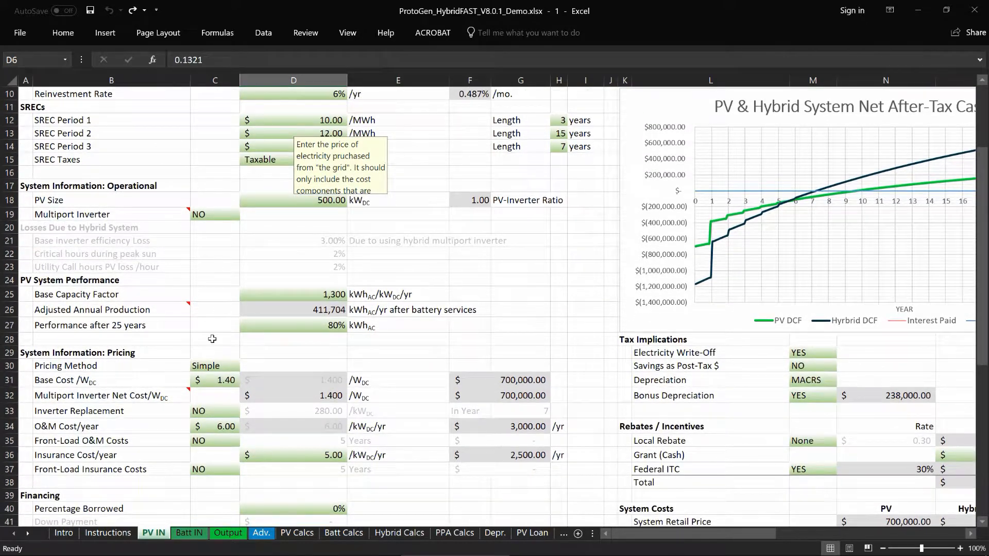
left_click(211, 378)
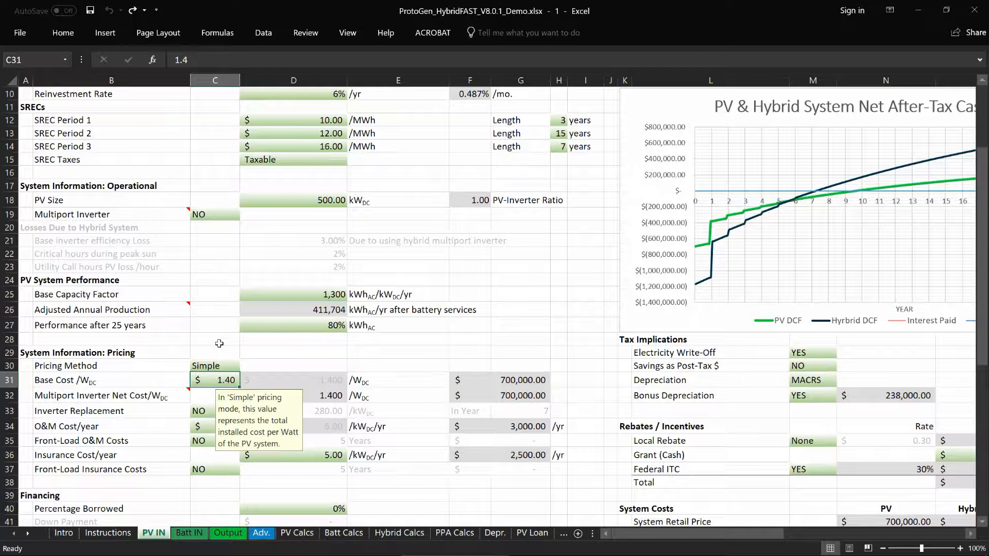
type("550000")
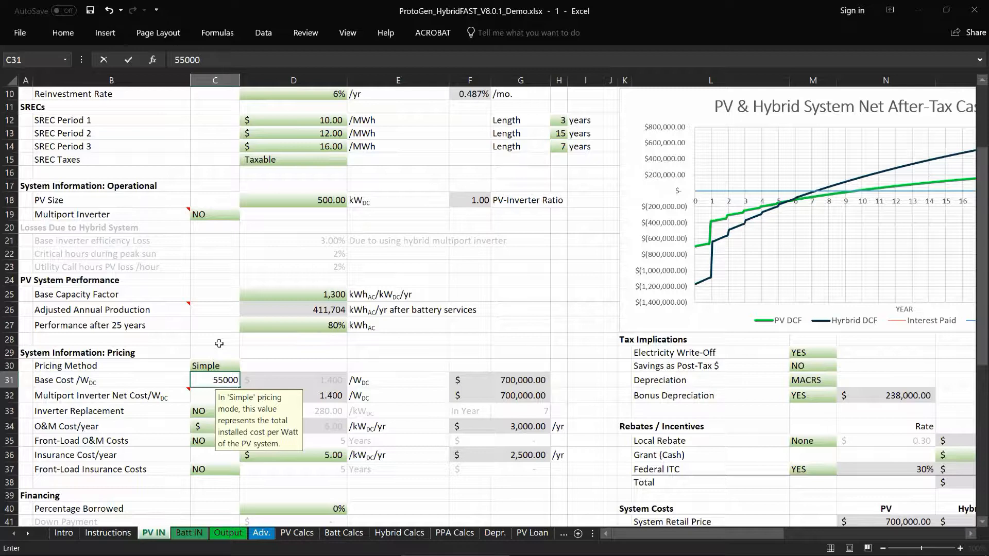
key("Return")
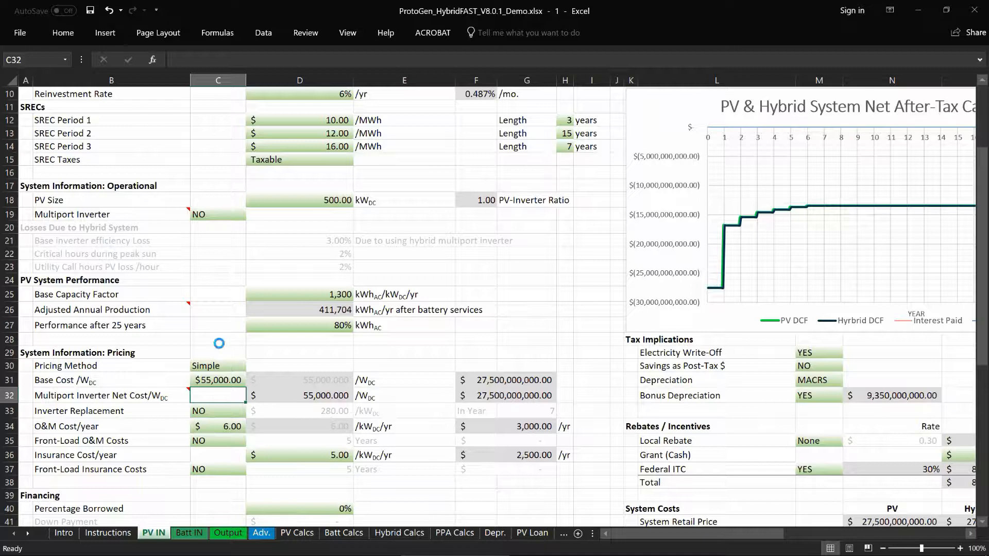
key("ctrl+z")
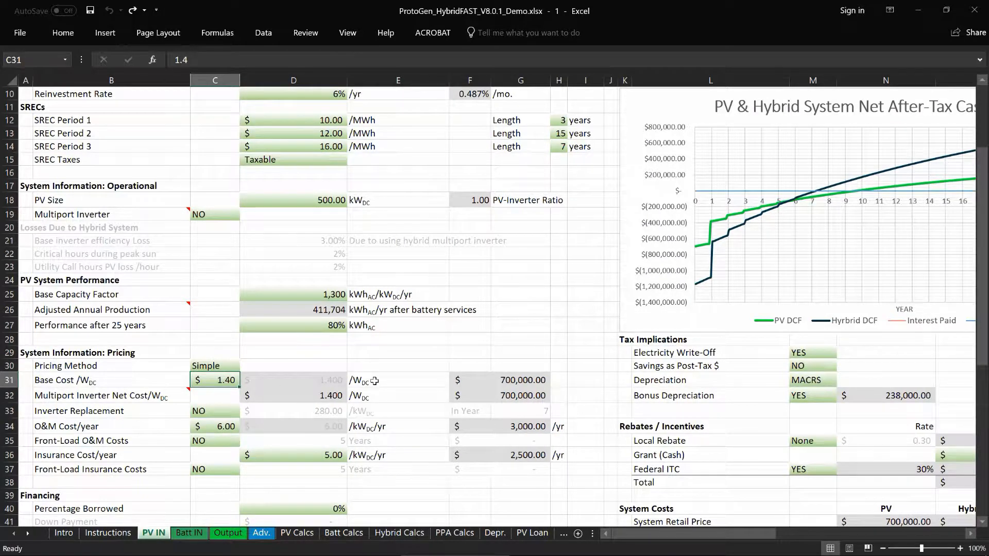
scroll(374, 381, "up", 3)
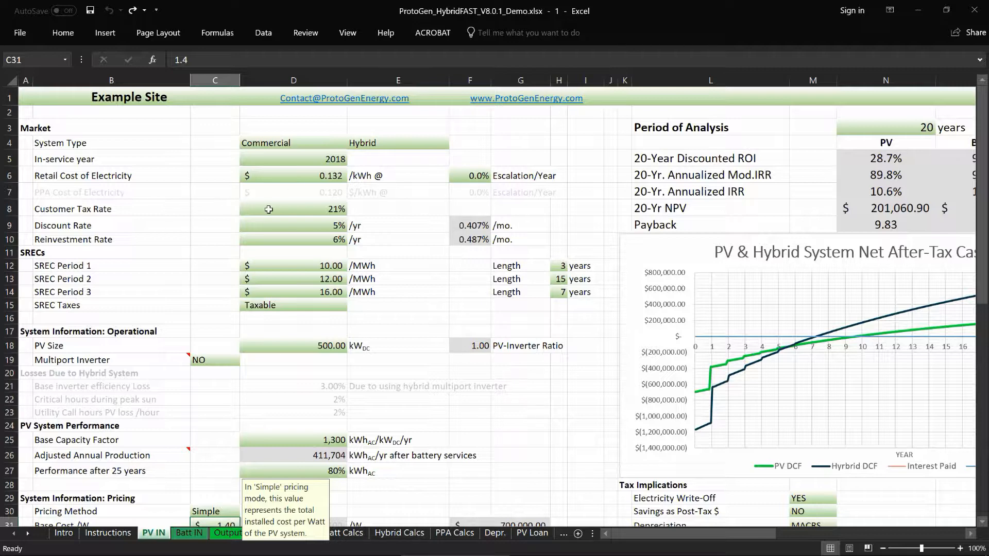
left_click(214, 208)
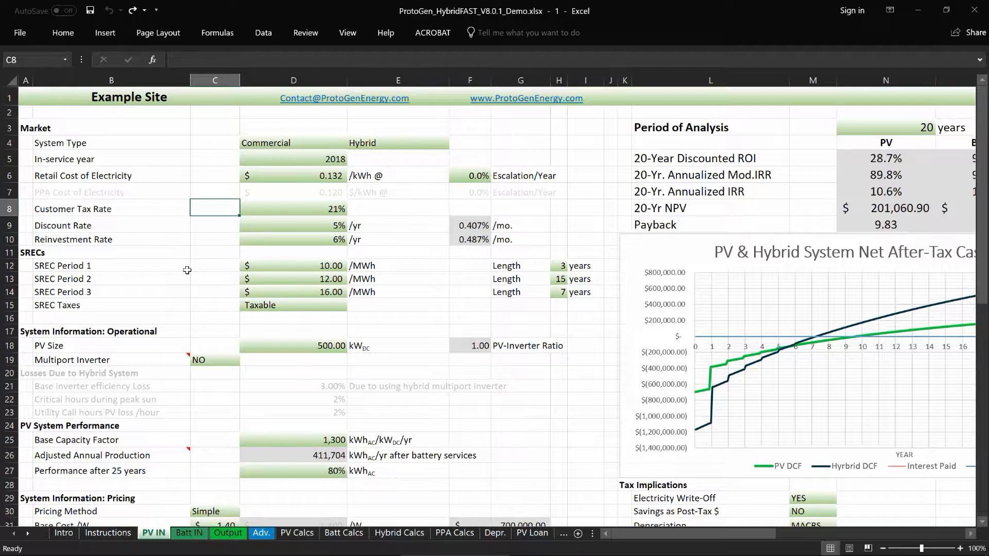
Set Multiport Inverter to YES in the operational system information
scroll(187, 271, "down", 3)
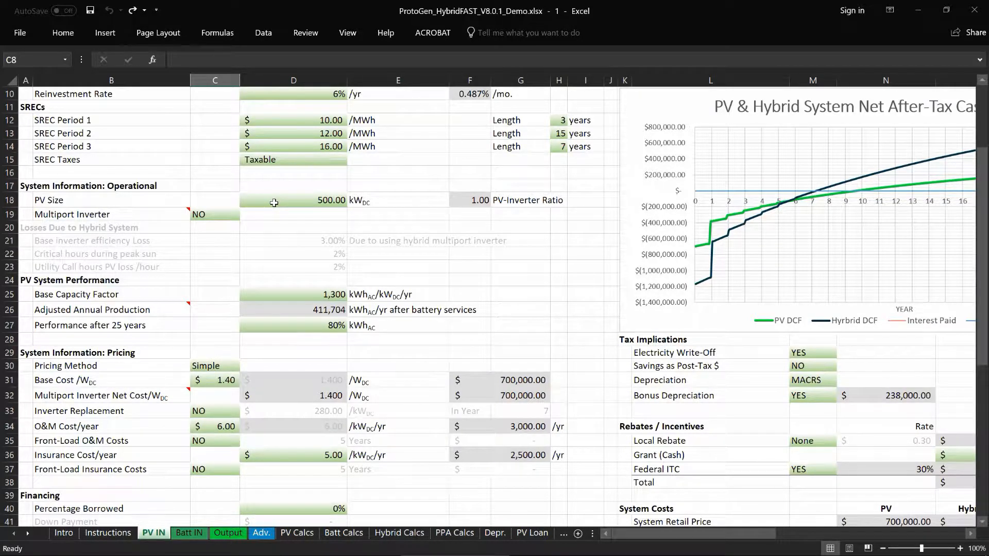
left_click(213, 215)
left_click(245, 214)
left_click(225, 226)
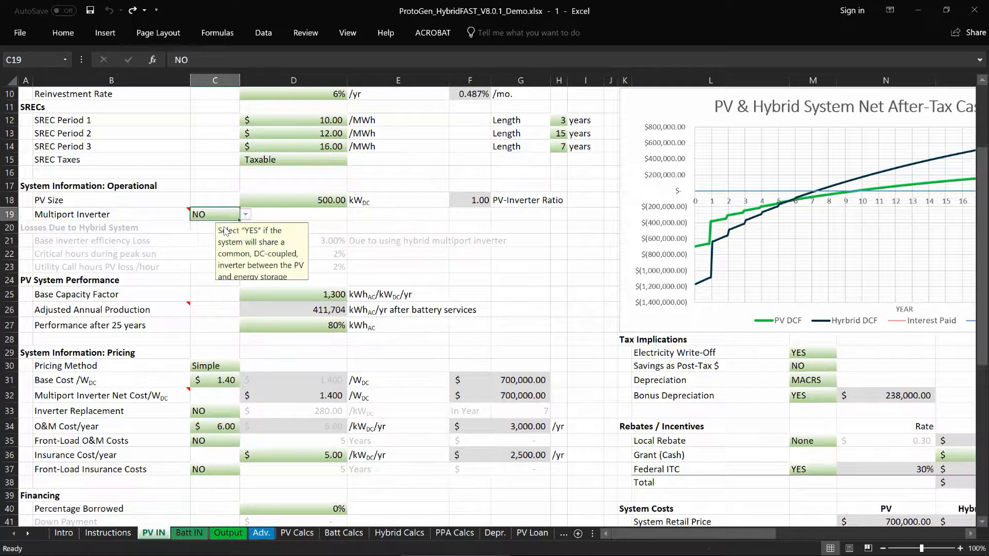
left_click(268, 214)
Examine the three inputs for losses due to the hybrid system and their explanatory notes
left_click_drag(119, 229, 301, 267)
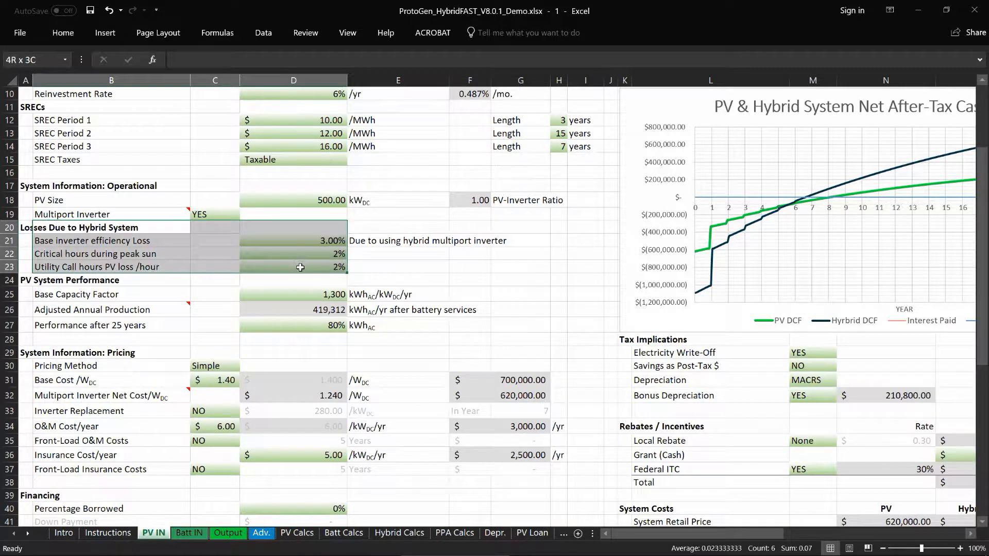
left_click(386, 253)
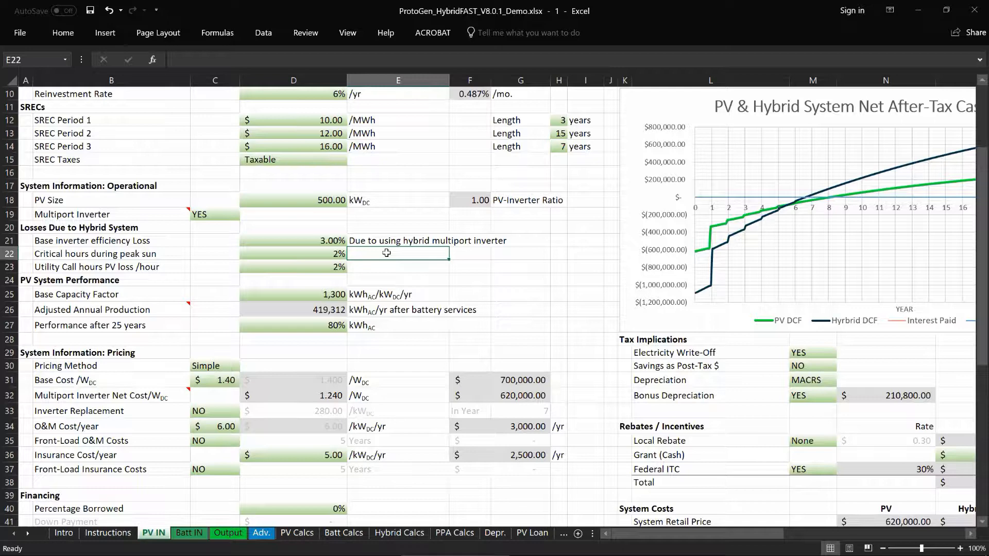
left_click(280, 241)
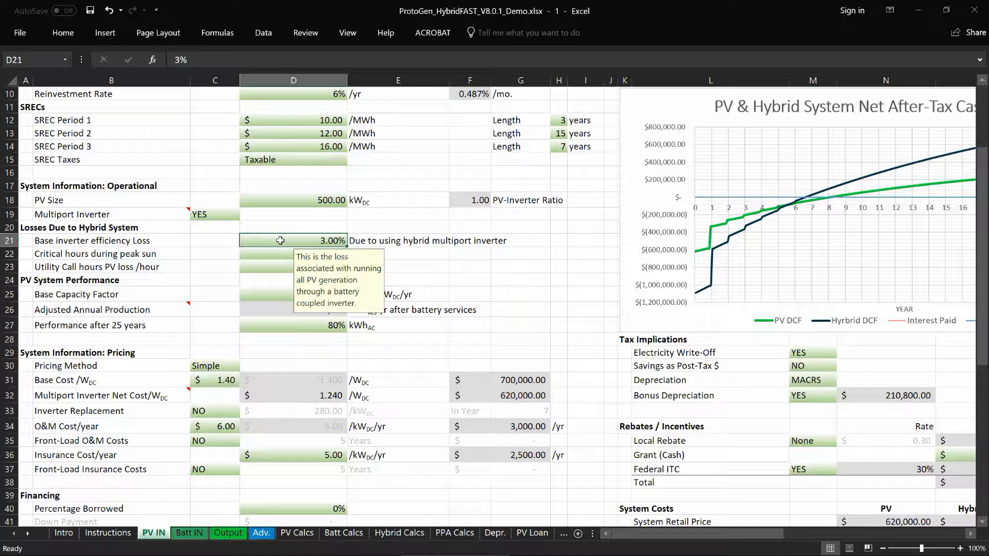
left_click(250, 256)
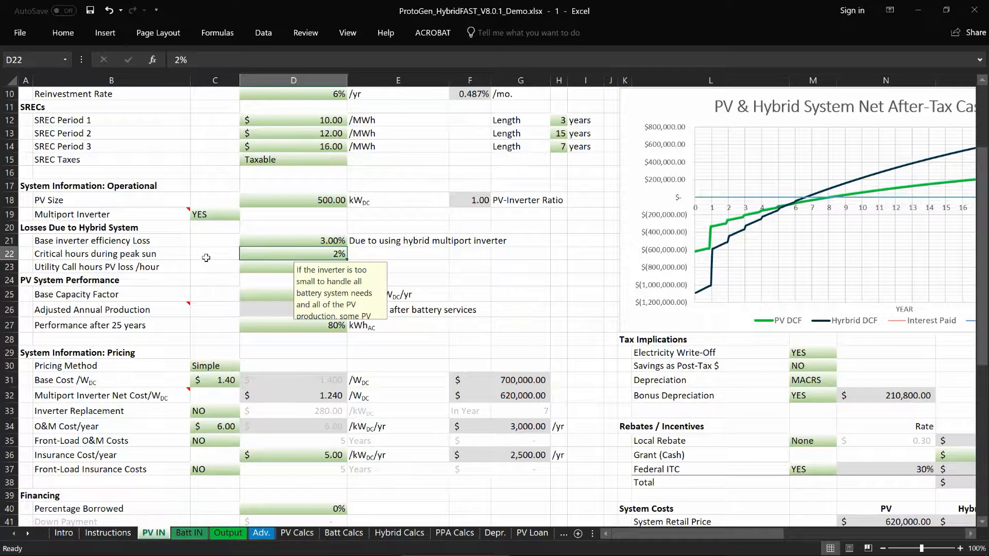
left_click(240, 267)
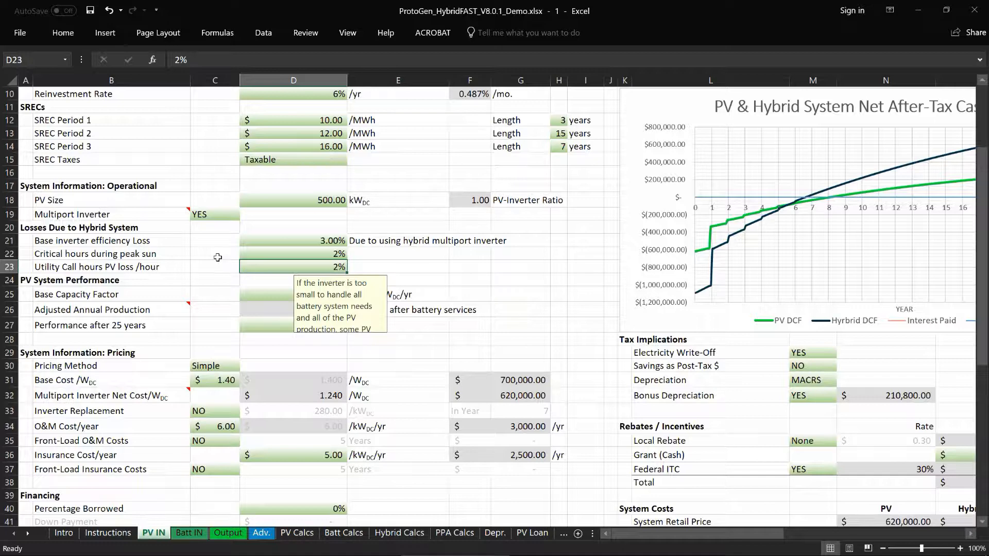
Review the PV performance, pricing and financing inputs, plus the tax implications, rebates and system costs
scroll(218, 243, "down", 2)
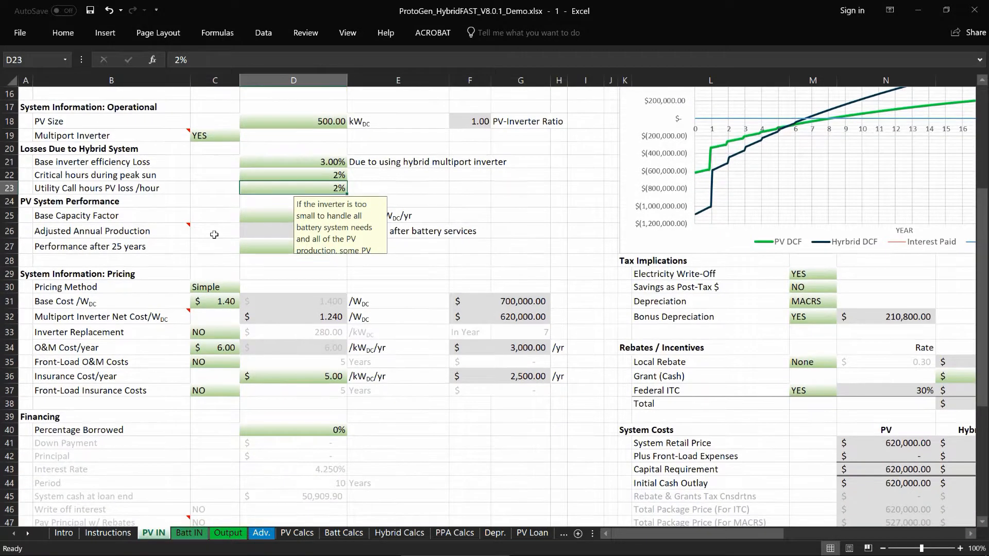
left_click(210, 216)
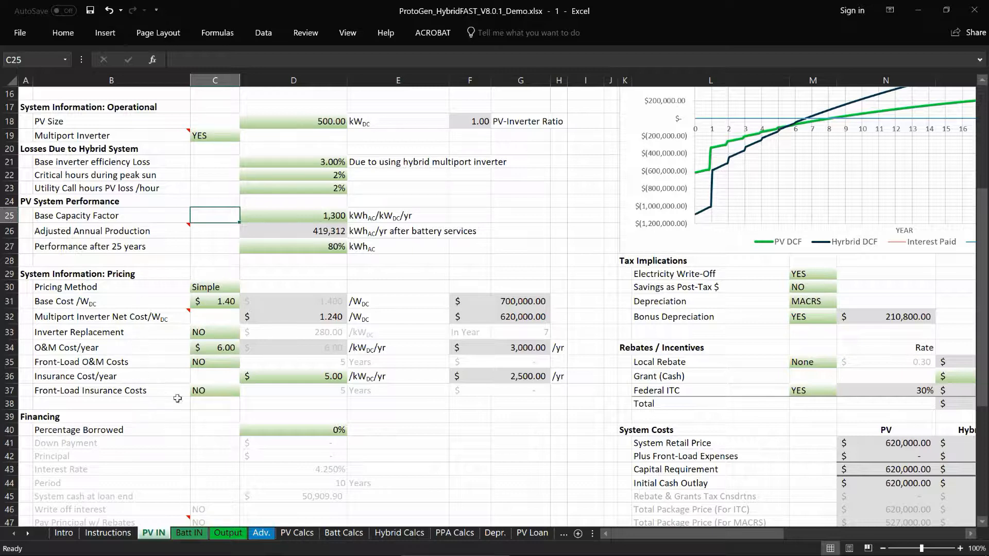
scroll(198, 409, "down", 1)
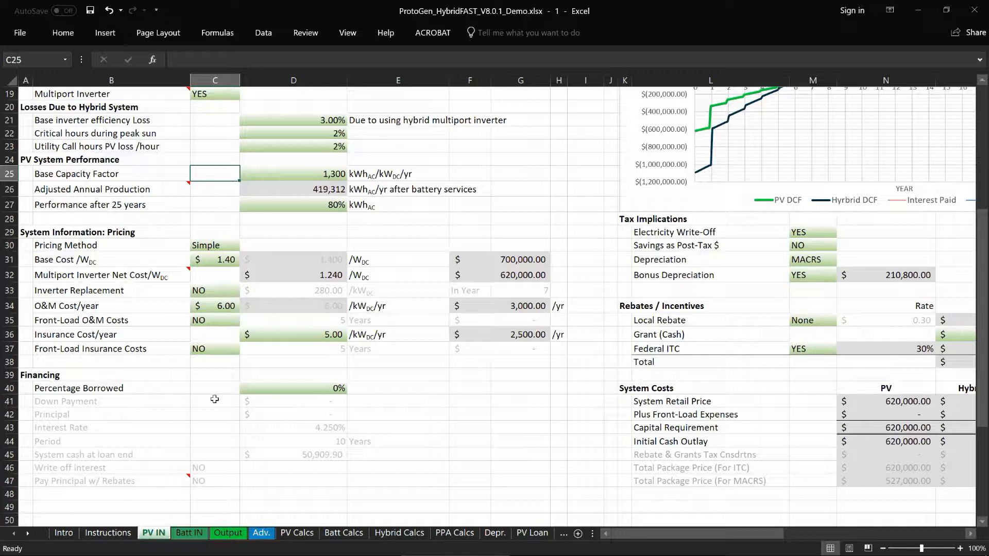
left_click_drag(614, 536, 659, 534)
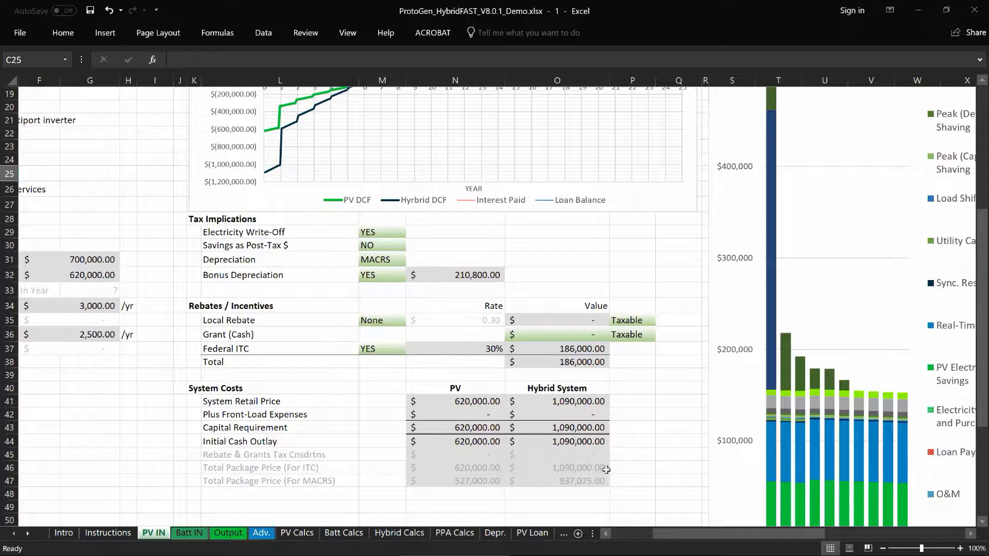
Set the Period of Analysis to 10 years on the PV IN sheet
left_click_drag(659, 536, 620, 535)
scroll(512, 410, "up", 6)
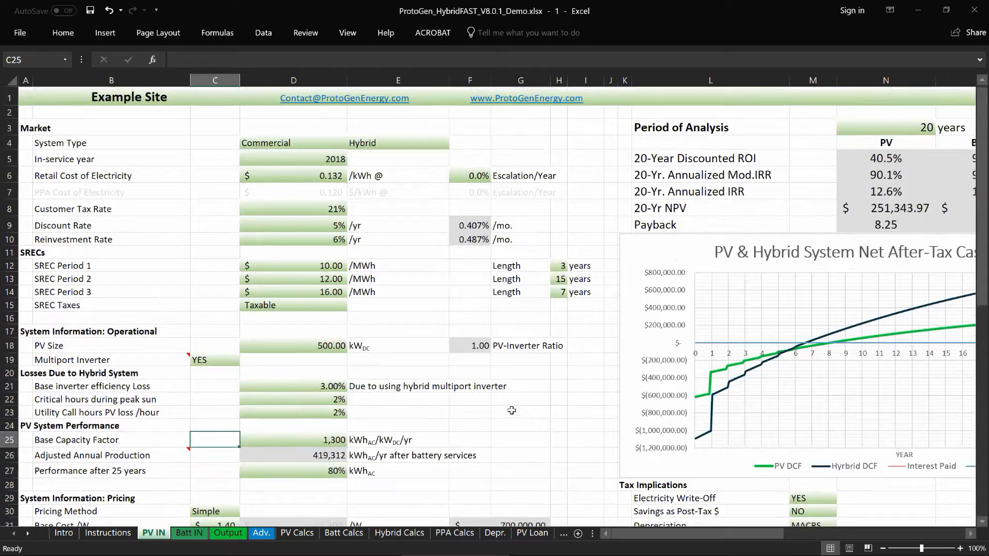
left_click(864, 129)
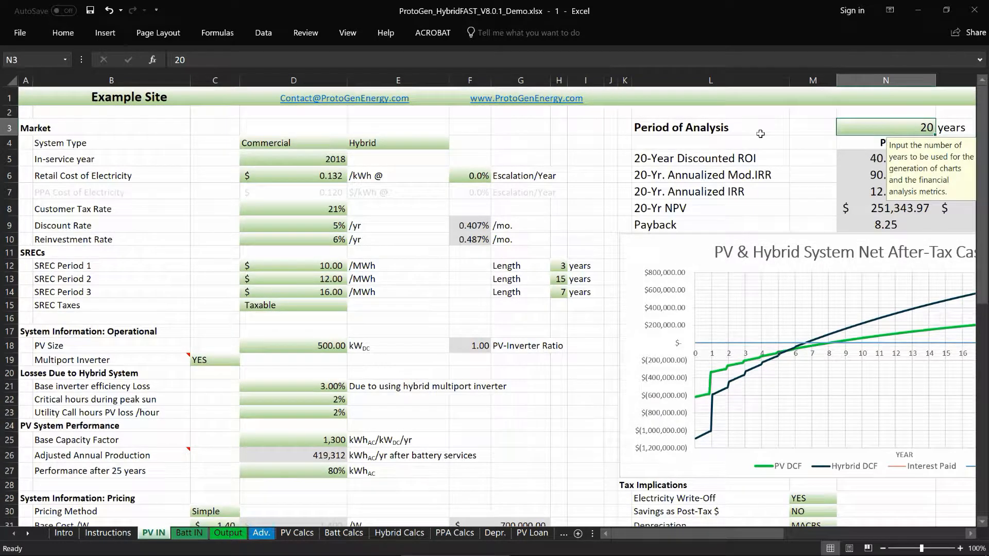
type("10")
key("Return")
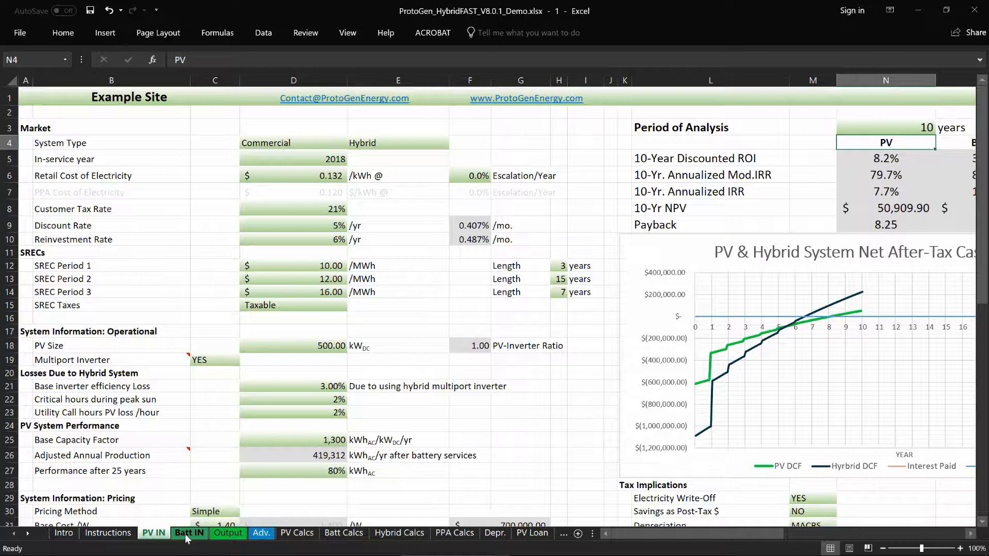
Go to the Batt IN sheet and review its Market section from System Type to Reinvestment Rate
mouse_move(177, 364)
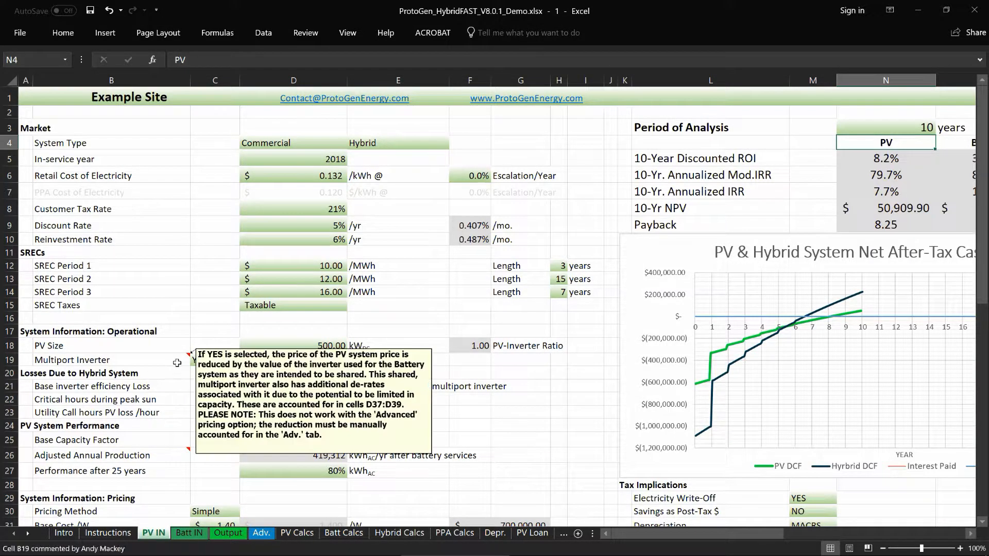
left_click(189, 533)
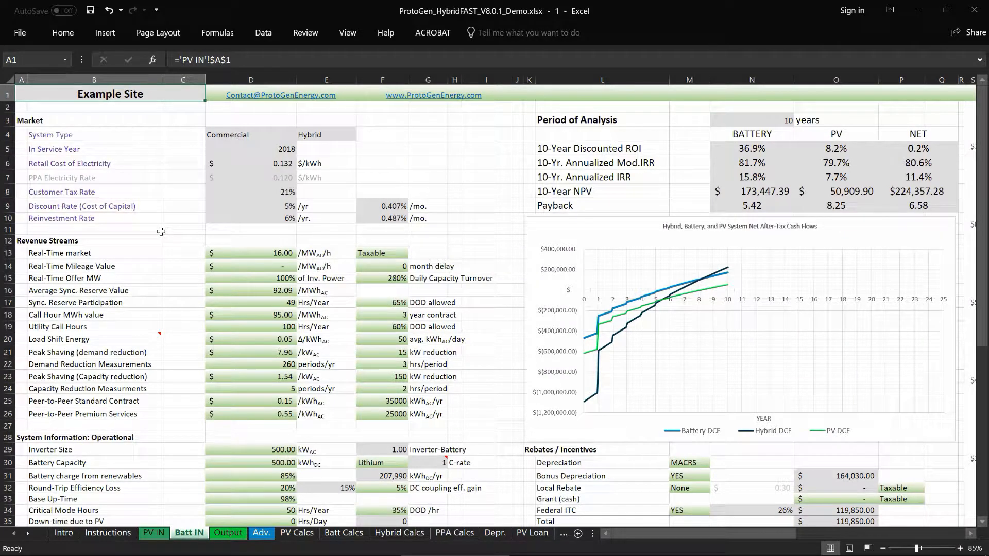
scroll(161, 232, "up", 2)
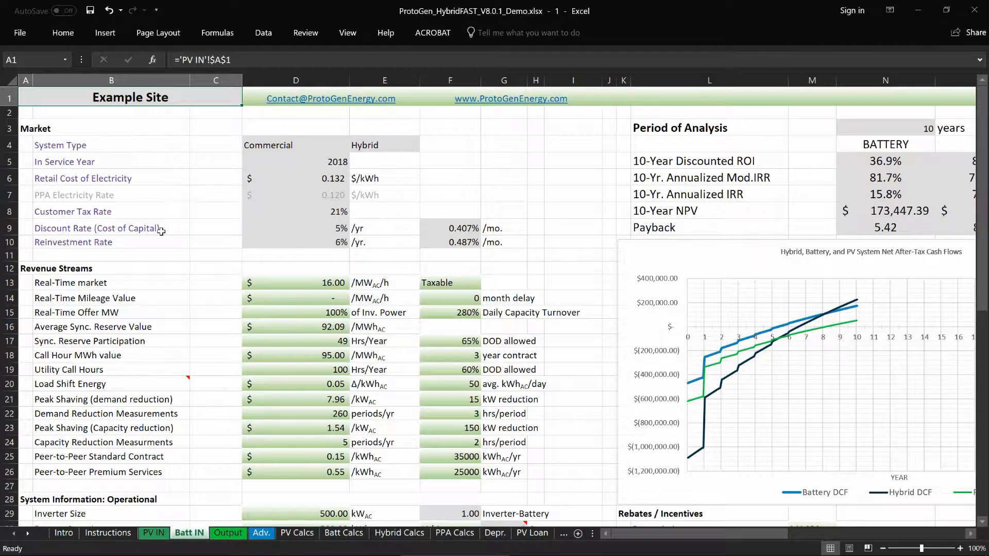
left_click_drag(39, 127, 494, 242)
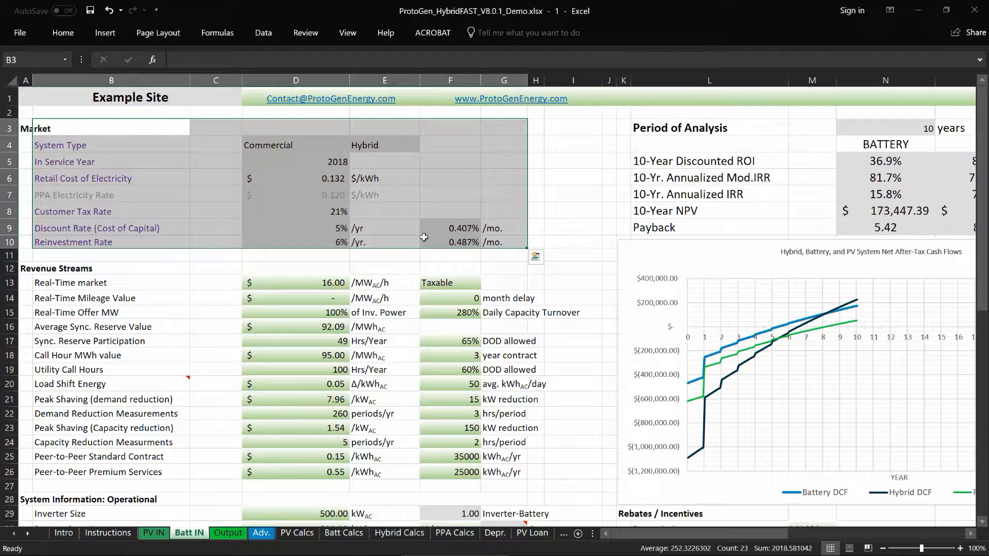
left_click(166, 147)
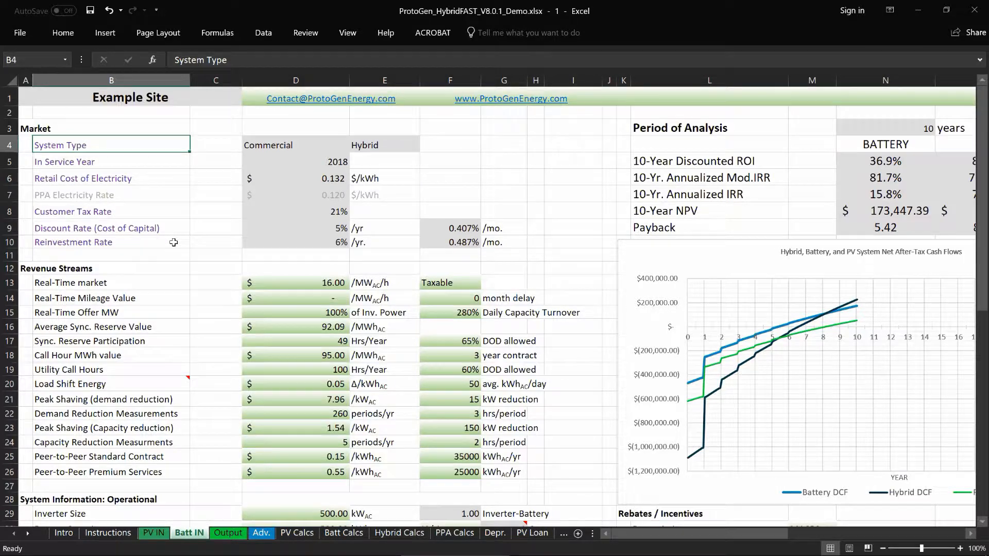
Examine the battery Revenue Streams inputs, including the Real-Time Mileage Value and its month delay
scroll(173, 242, "down", 4)
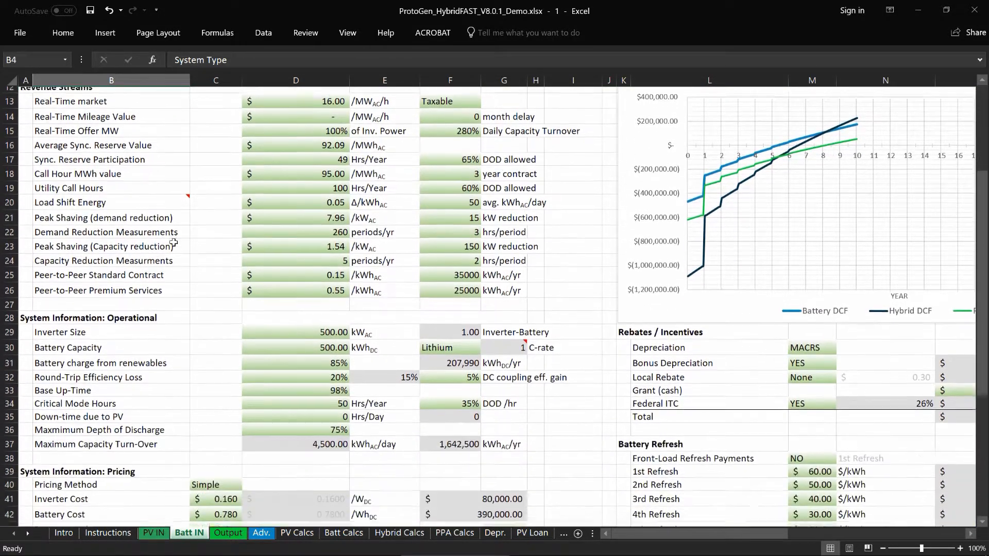
scroll(174, 242, "up", 1)
mouse_move(174, 242)
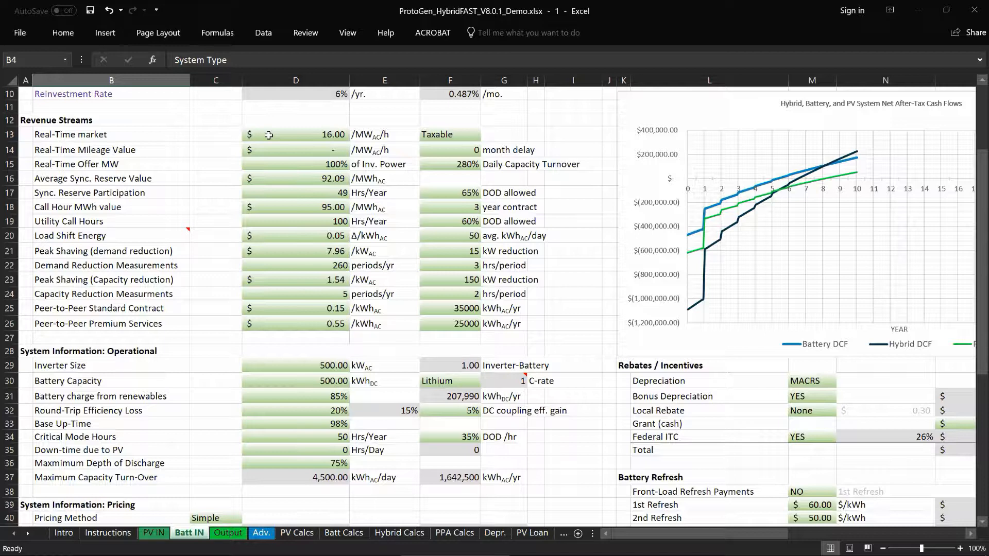
left_click_drag(267, 149, 458, 148)
left_click(228, 150)
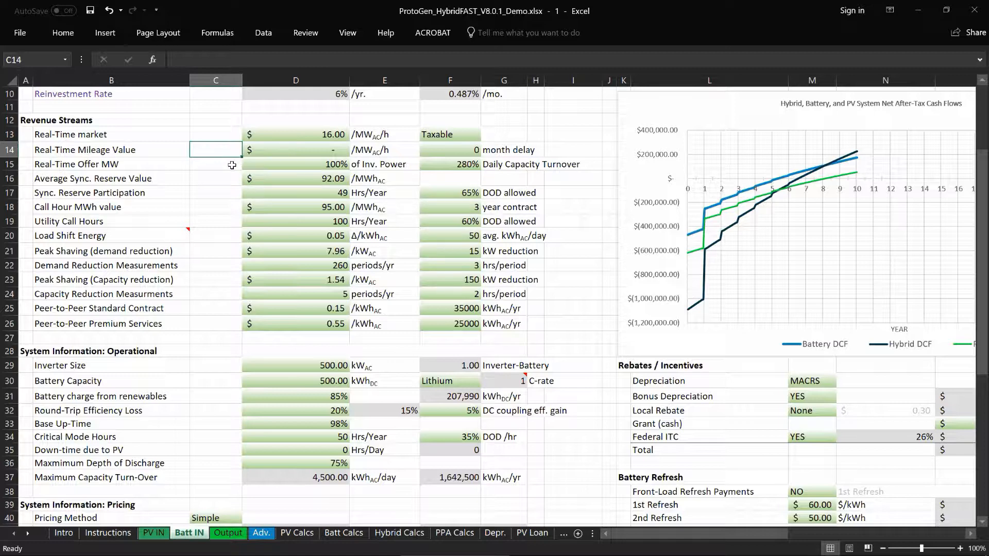
Review the Real-Time Offer MW input and the Average Sync. Reserve Value on the Batt IN sheet
left_click(289, 167)
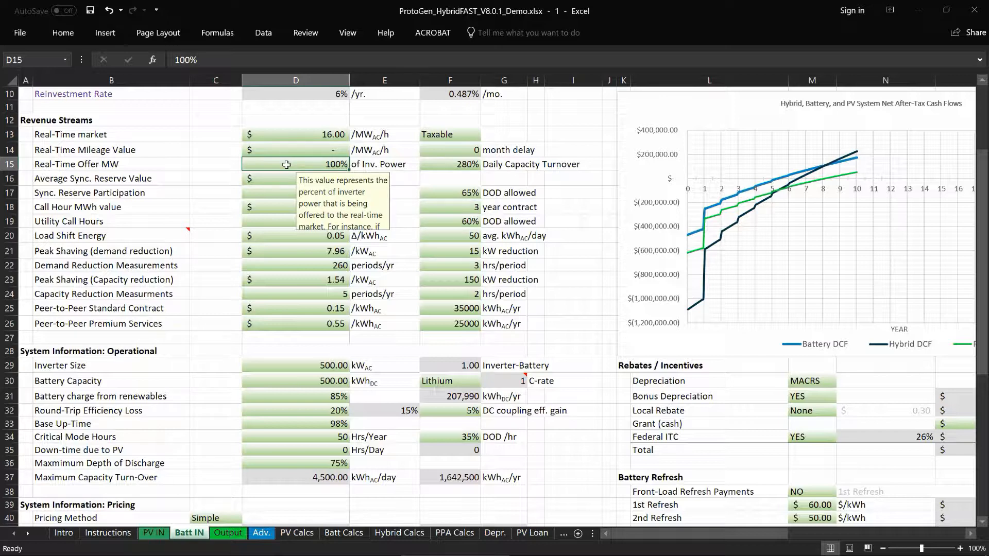
left_click(396, 164)
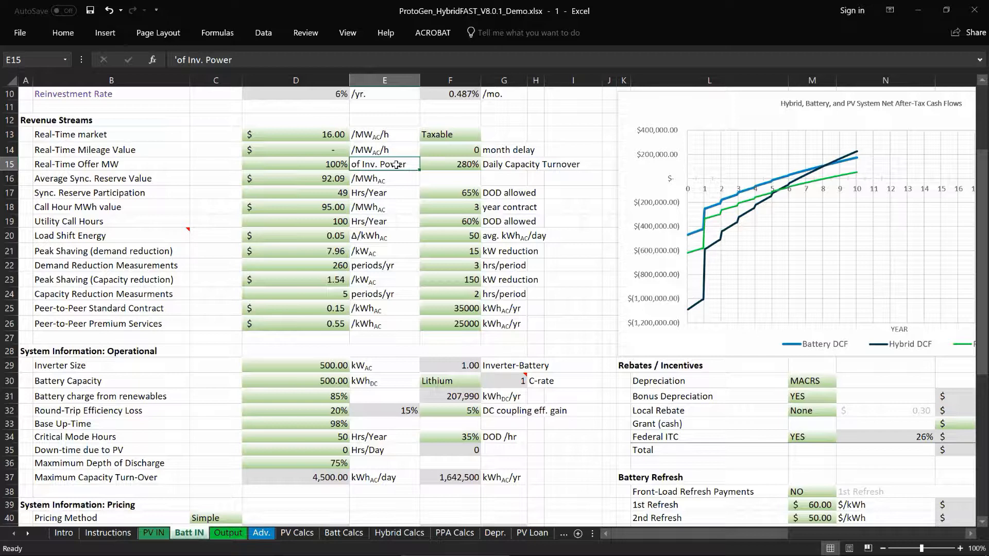
left_click(298, 178)
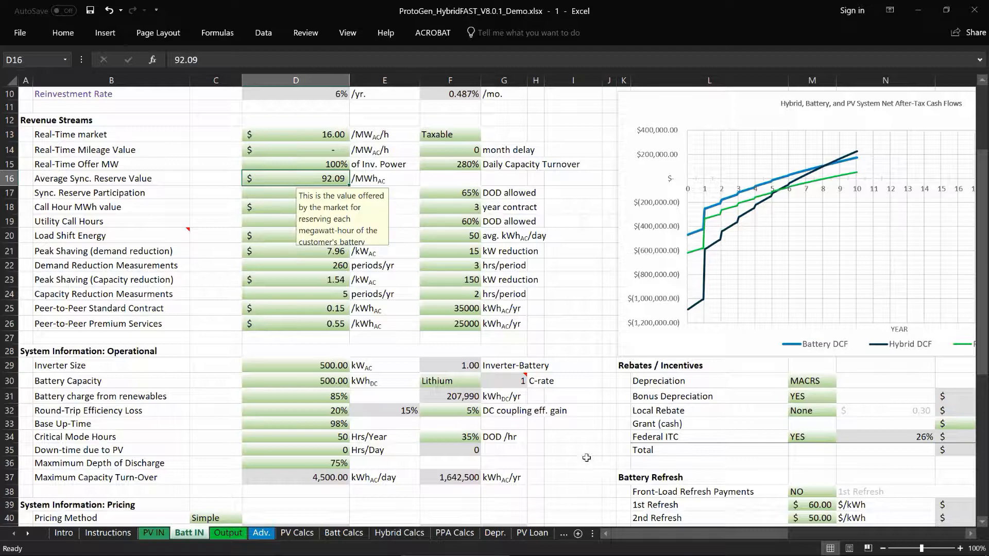
Move the "Revenues, Savings, Expenses Years 1-10 (Pre-Tax)" chart that excludes rebates and depreciation next to the battery Revenue Streams inputs
left_click_drag(633, 540, 743, 524)
left_click_drag(658, 185, 88, 385)
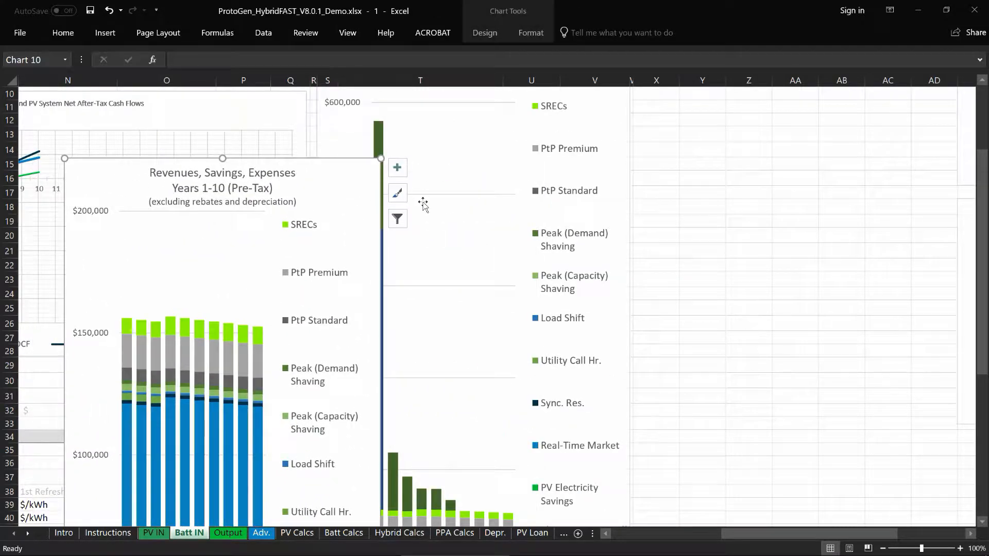
scroll(422, 204, "down", 4)
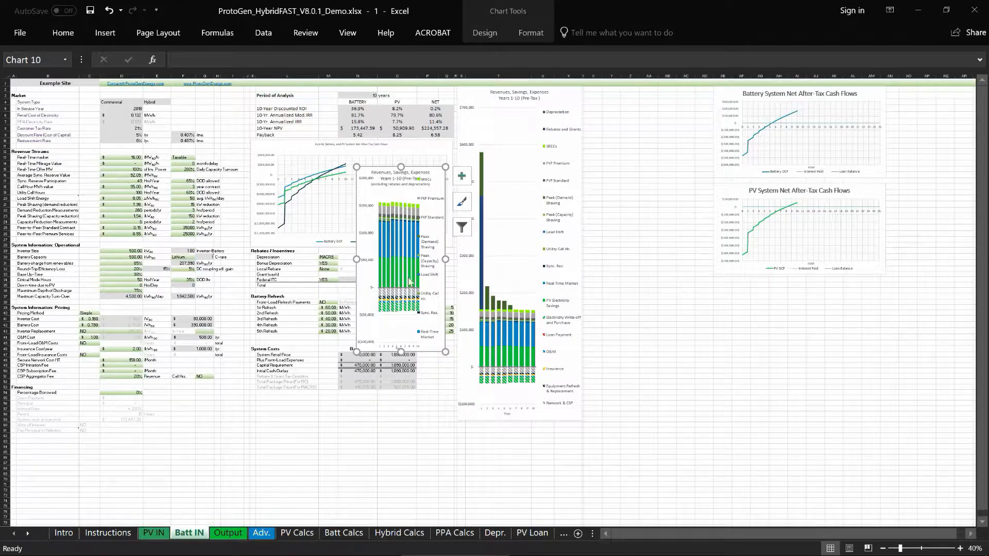
left_click_drag(367, 217, 237, 147)
scroll(236, 147, "up", 3)
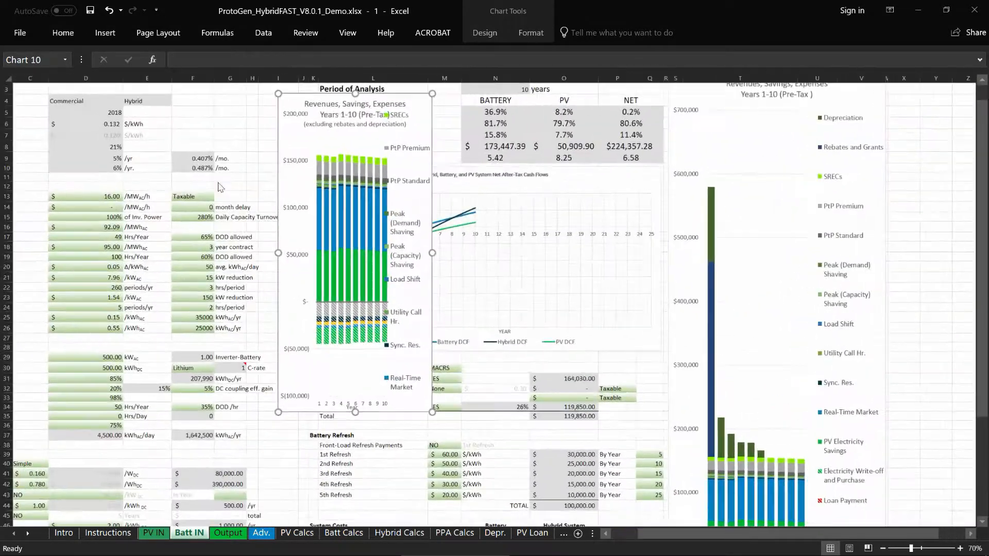
left_click_drag(722, 538, 664, 536)
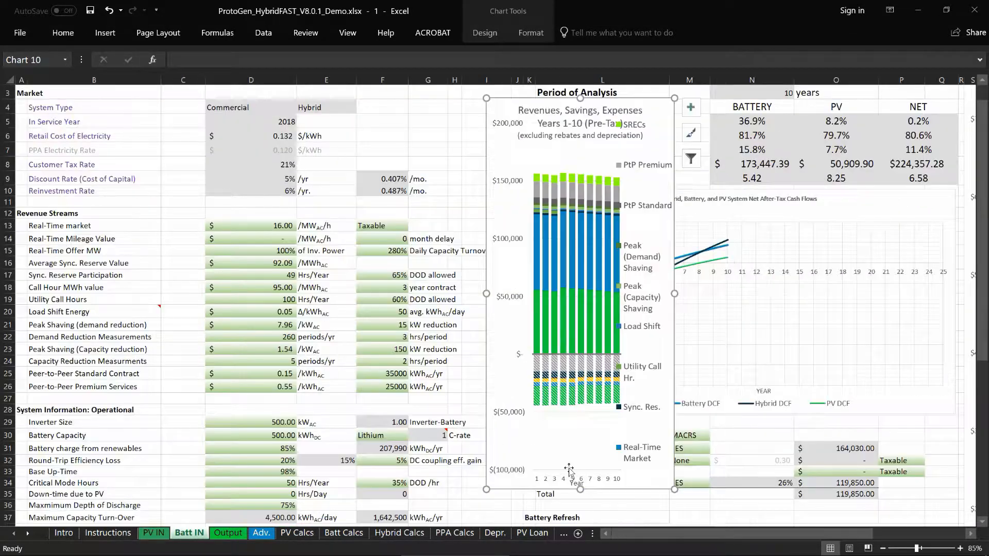
Adjust the position of the Revenues, Savings, Expenses chart and make it taller and wider so more legend entries fit
left_click_drag(509, 206, 519, 196)
left_click_drag(588, 476, 586, 521)
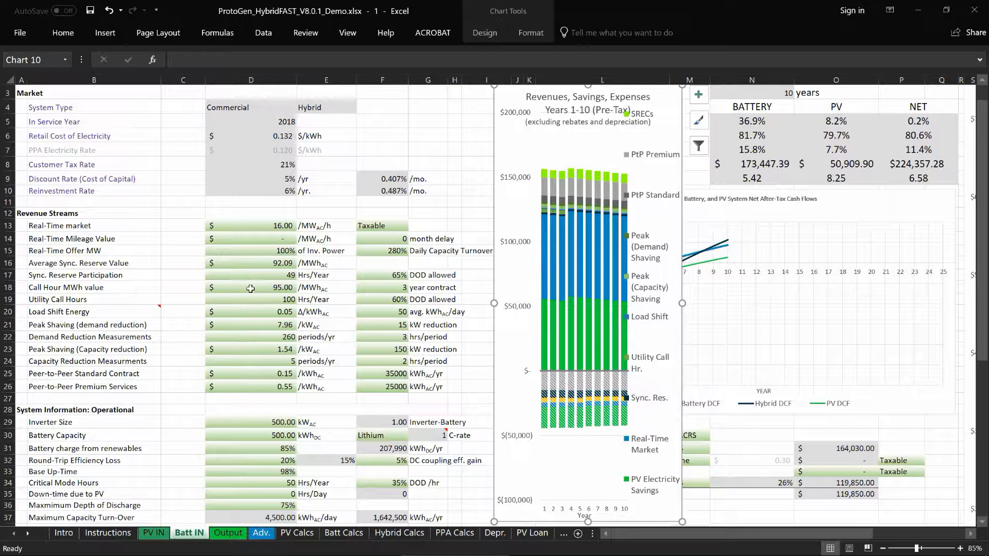
left_click(268, 264)
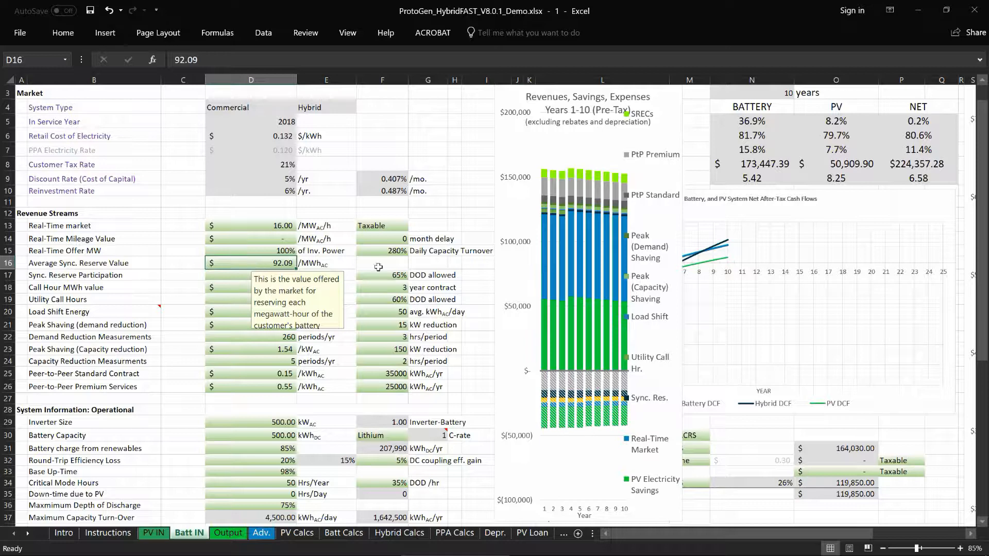
left_click(675, 275)
left_click_drag(683, 312, 700, 312)
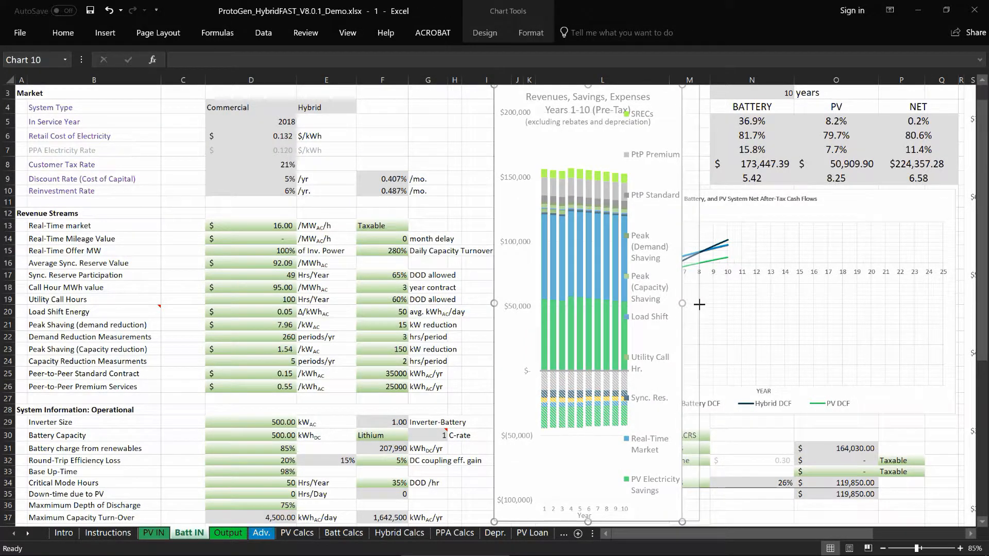
Try an Average Sync. Reserve Value of 0 to see its effect on the chart, and undo the change
left_click(249, 263)
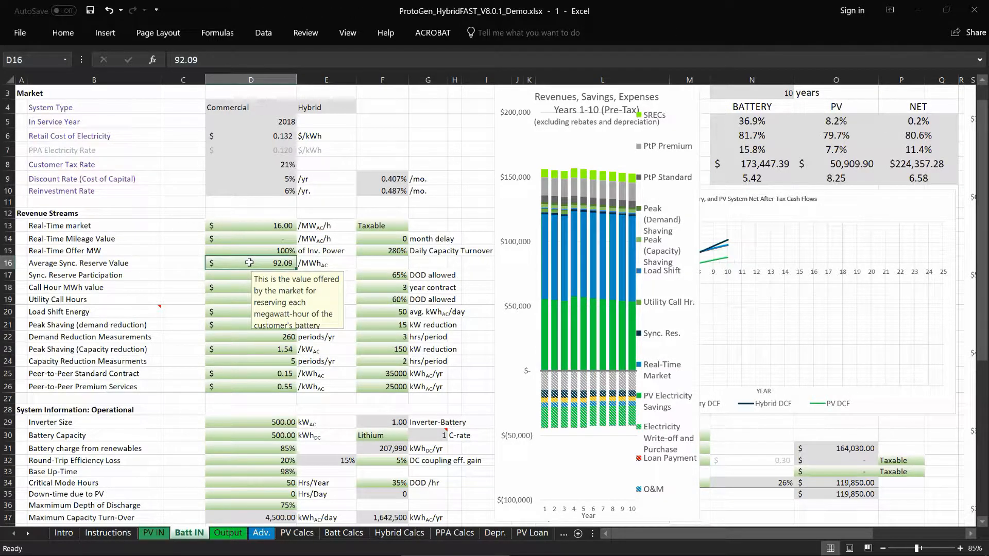
type("0")
key("Return")
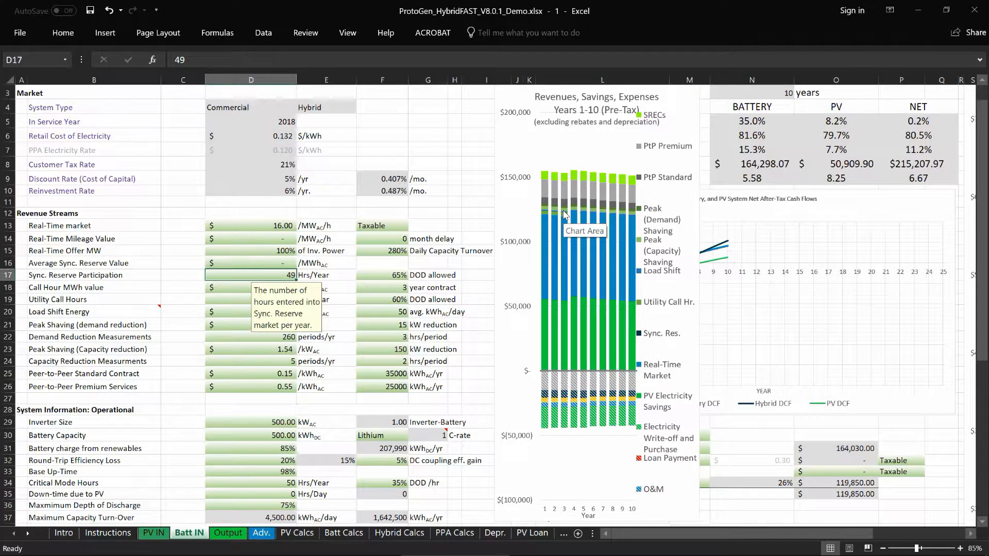
key("ctrl+z")
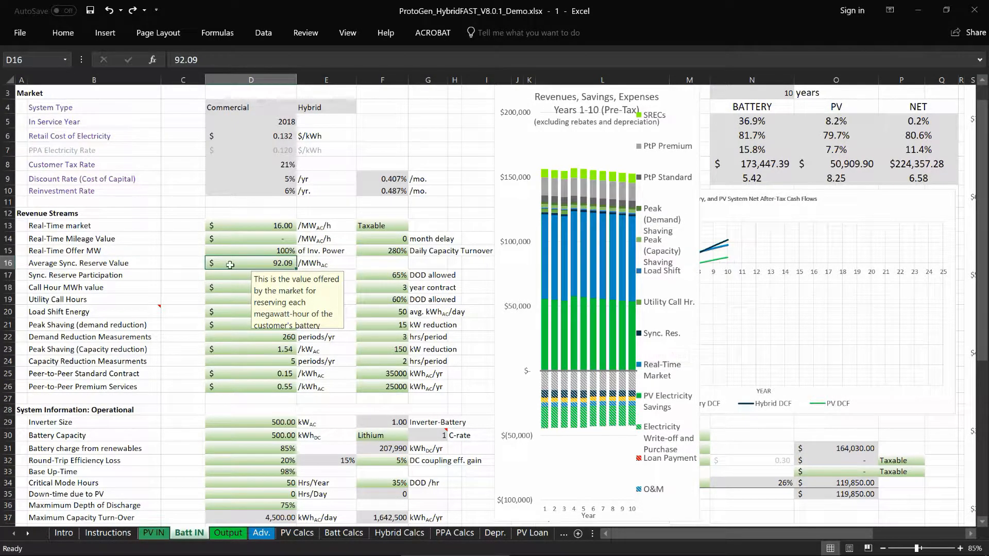
Set the Average Sync. Reserve Value to 0 and the Sync. Reserve Participation to 0 Hrs/Year
type("0")
key("Return")
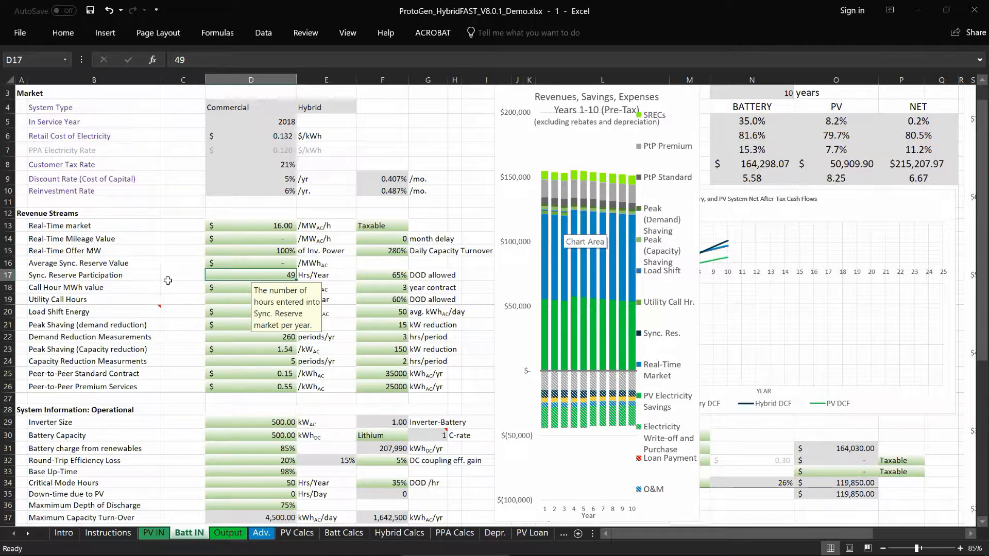
type("0")
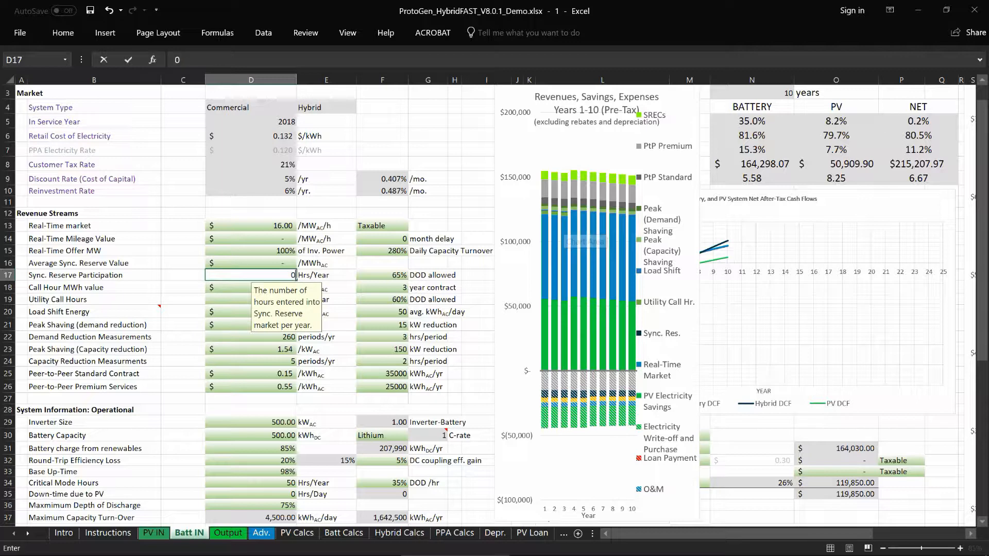
key("Return")
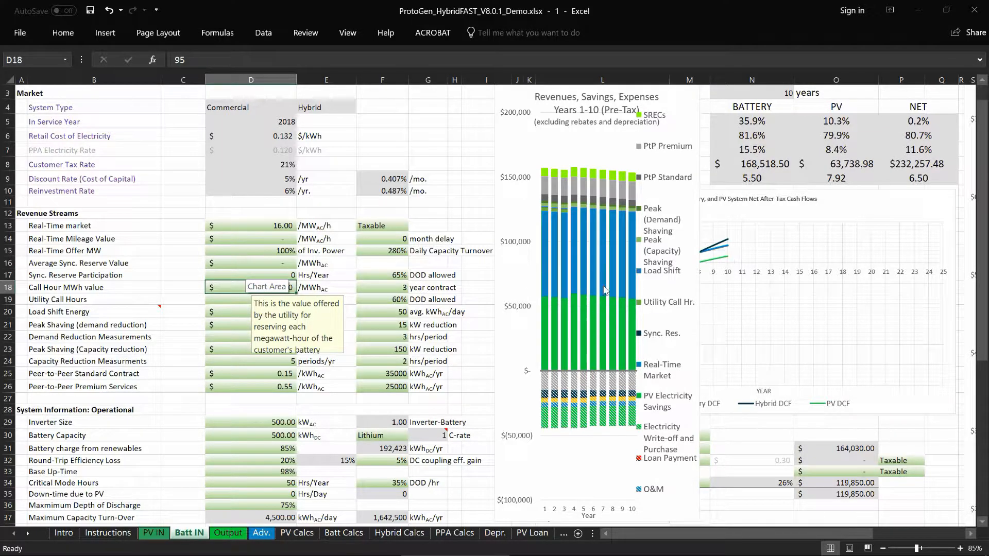
Set the Call Hour MWh value to 0 and its contract duration to 0 years
mouse_move(593, 186)
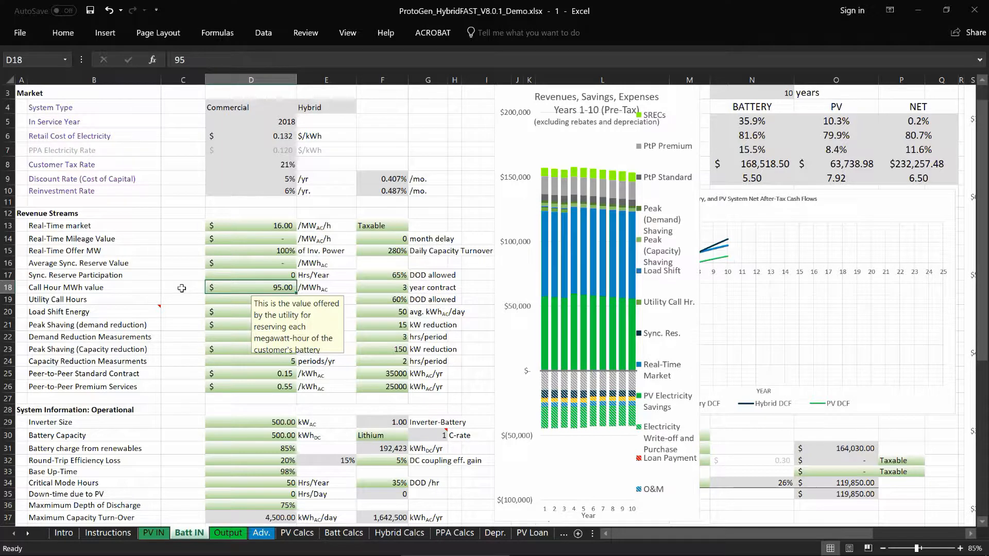
type("0")
key("Return")
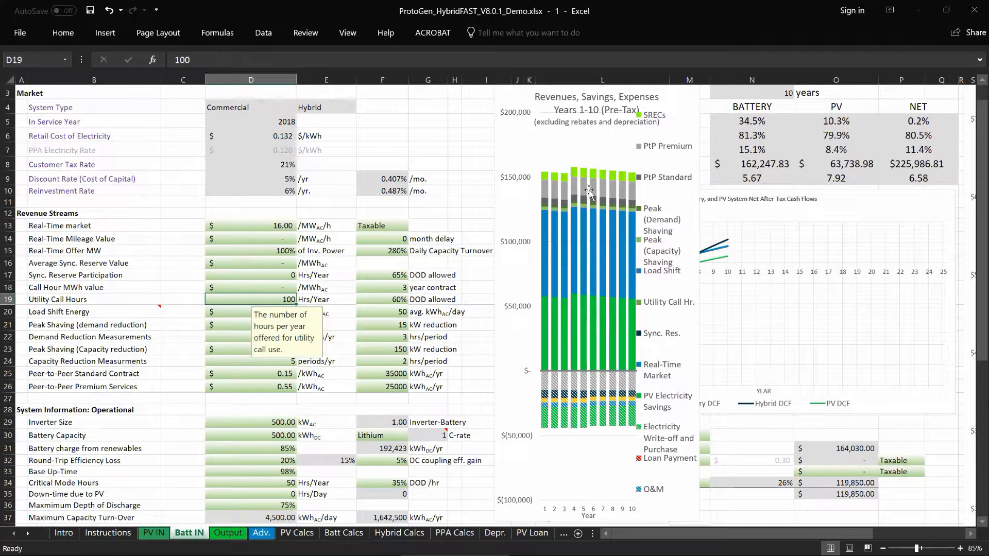
left_click(380, 288)
type("0")
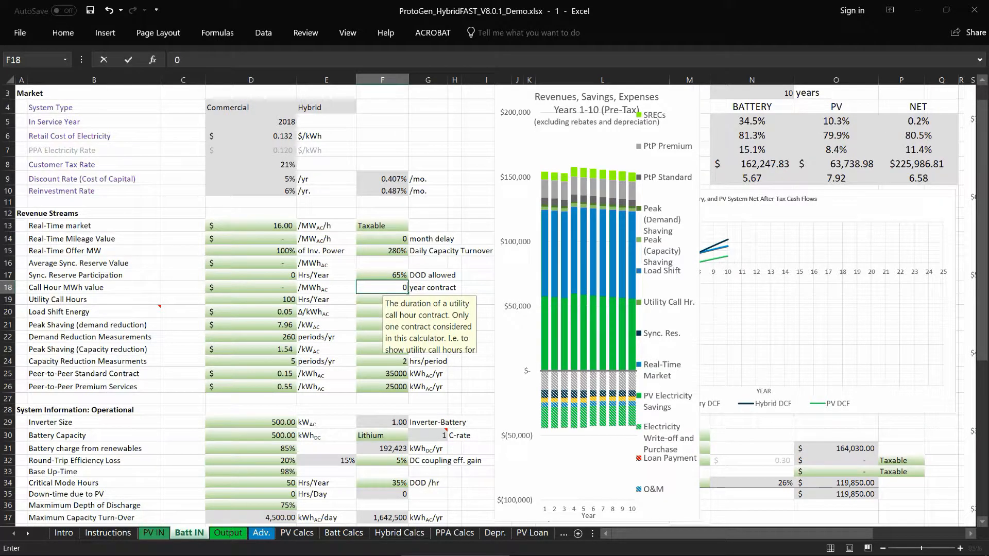
key("Return")
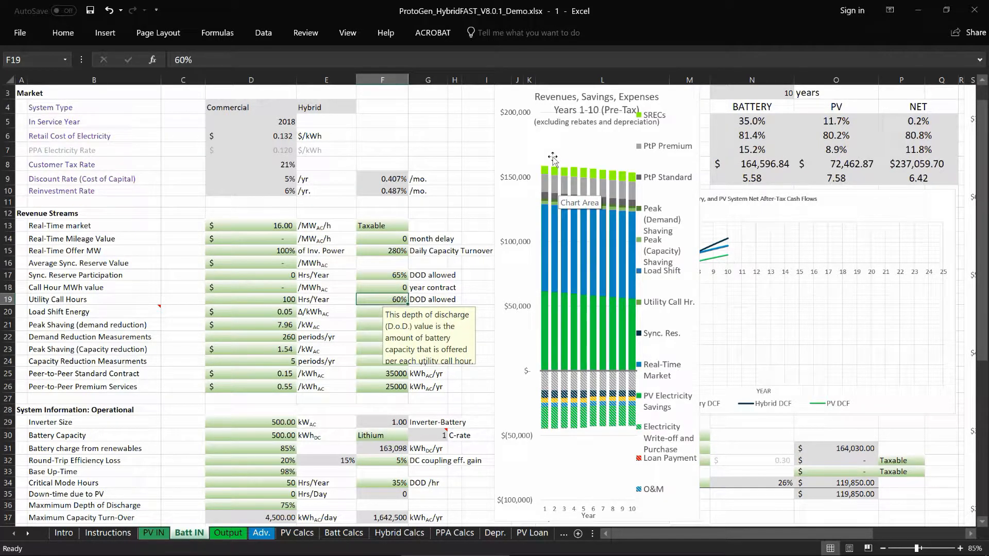
Set the Utility Call Hours to 0 Hrs/Year
left_click(246, 298)
type("0")
key("Return")
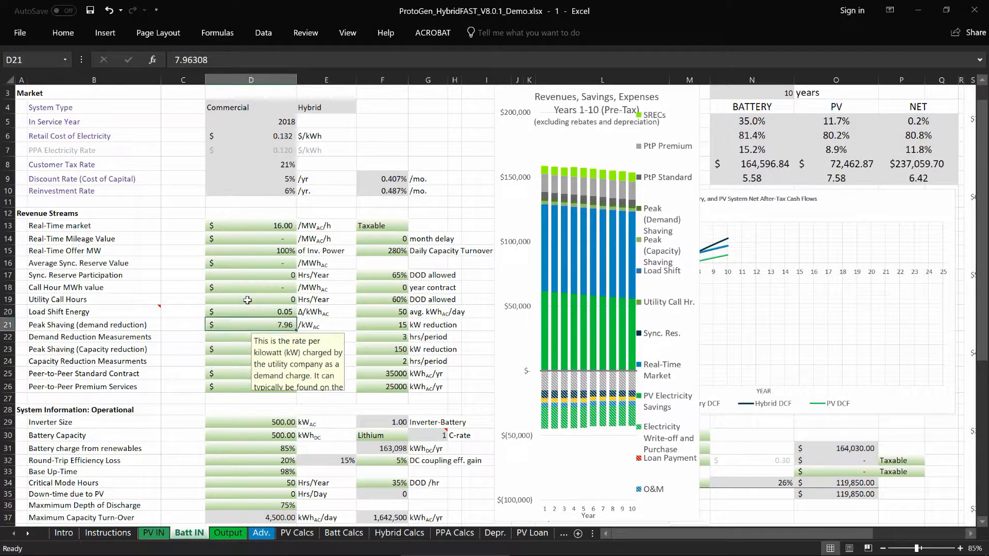
key("Up")
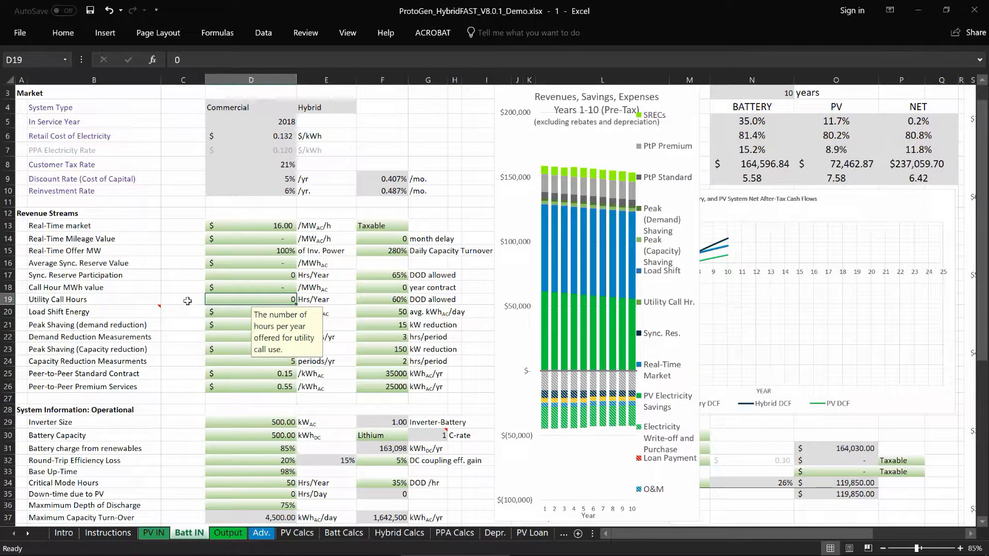
left_click(187, 301)
Set the Load Shift Energy to an average of 0 kWh per day and its rate difference to 0
left_click(194, 314)
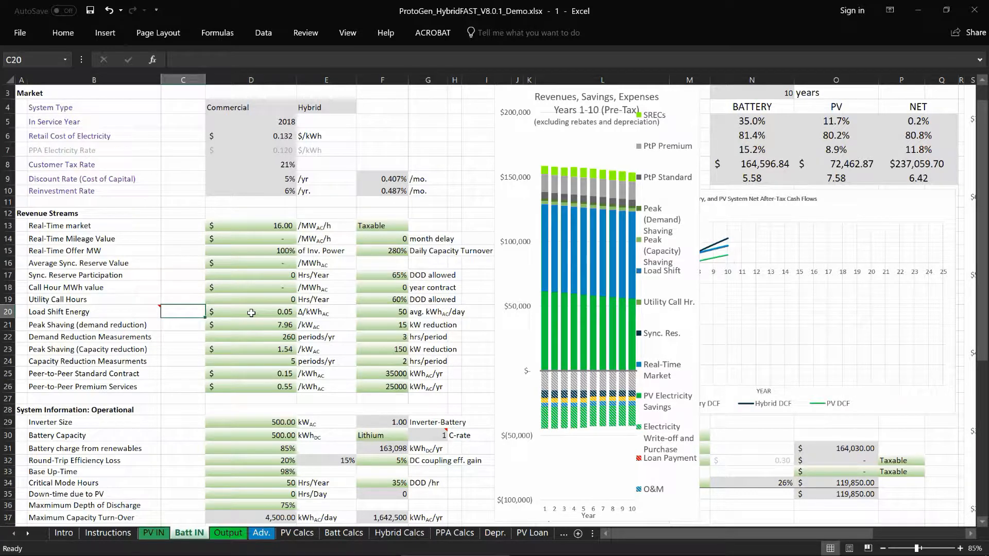
left_click(376, 312)
type("0")
key("Return")
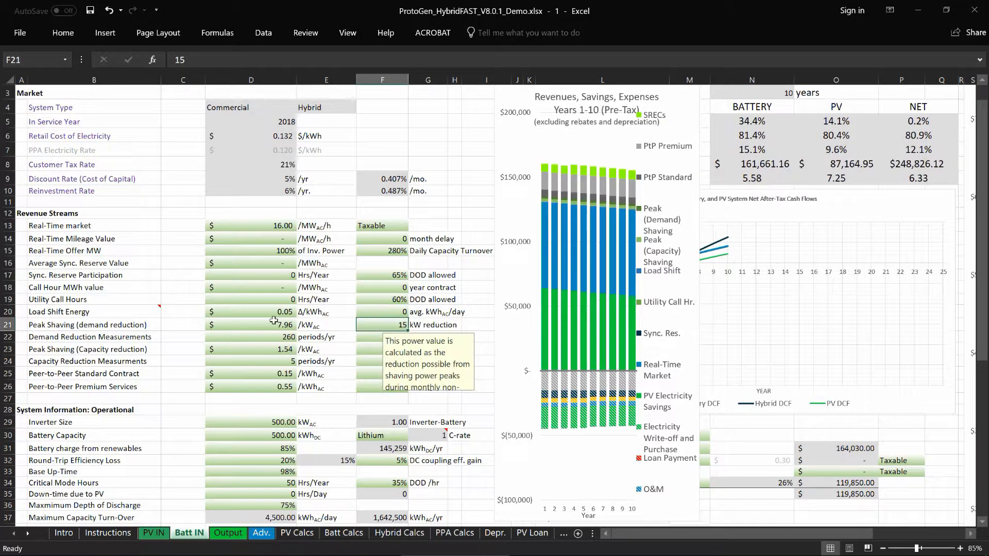
left_click(267, 312)
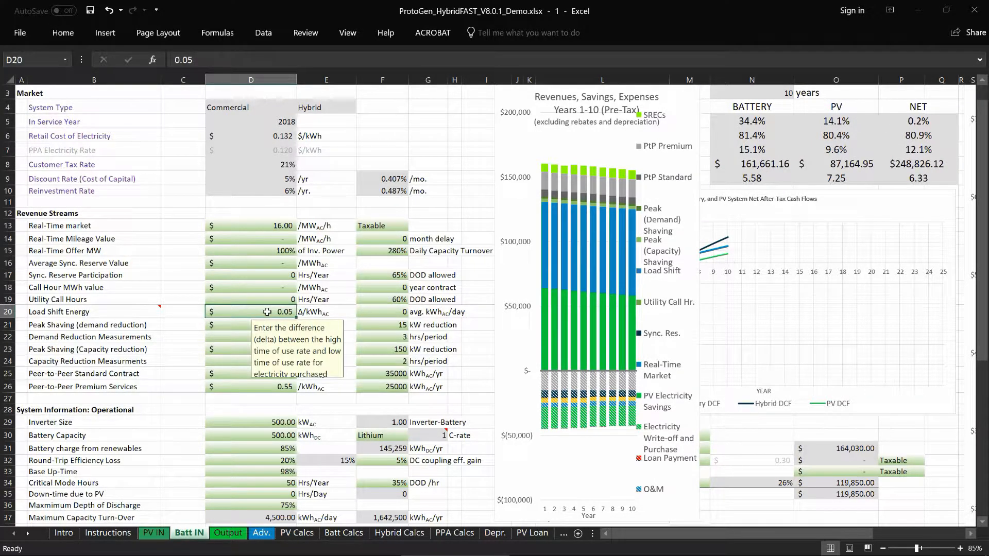
type("0")
key("Return")
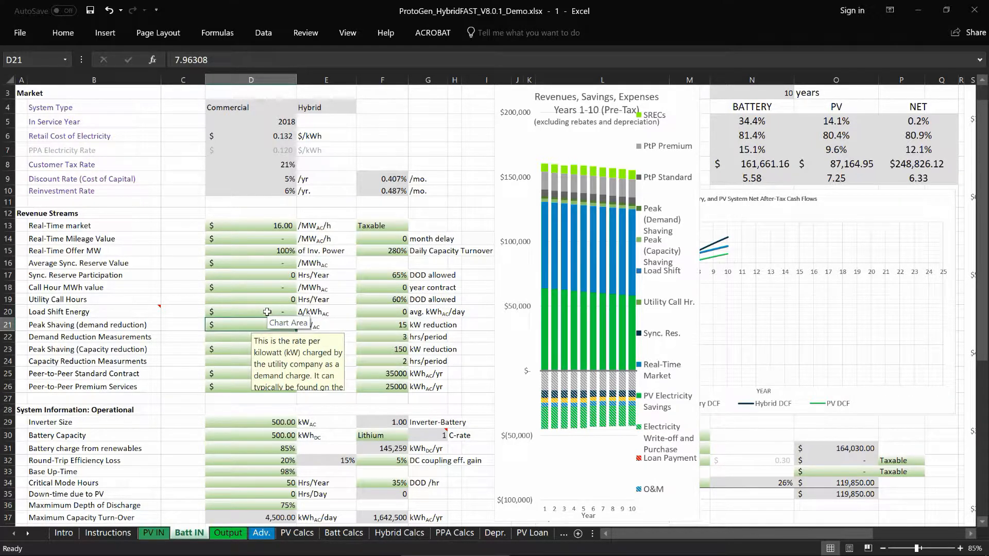
Review the Peak Shaving (demand reduction) rate and kW reduction, plus the yearly Demand Reduction Measurements periods
left_click(181, 323)
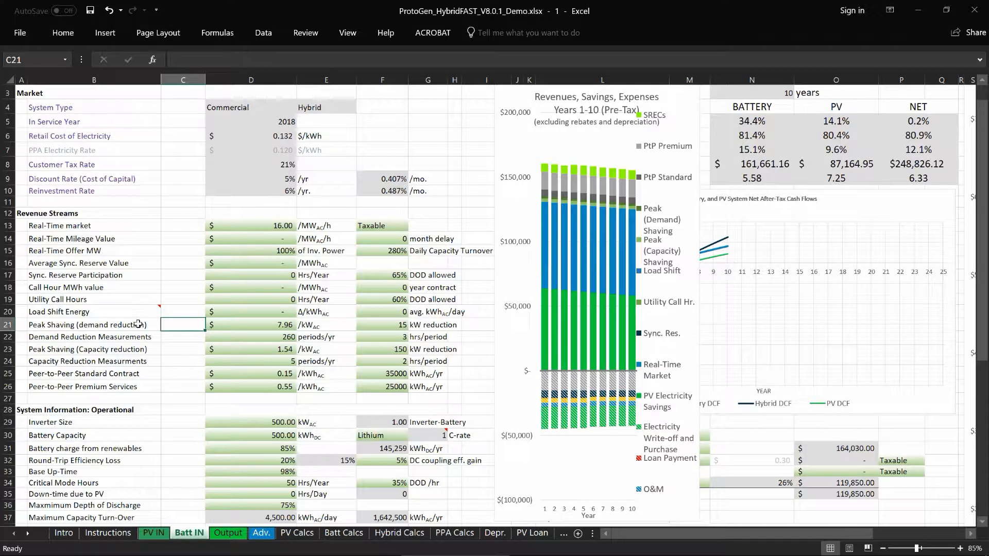
left_click(150, 325)
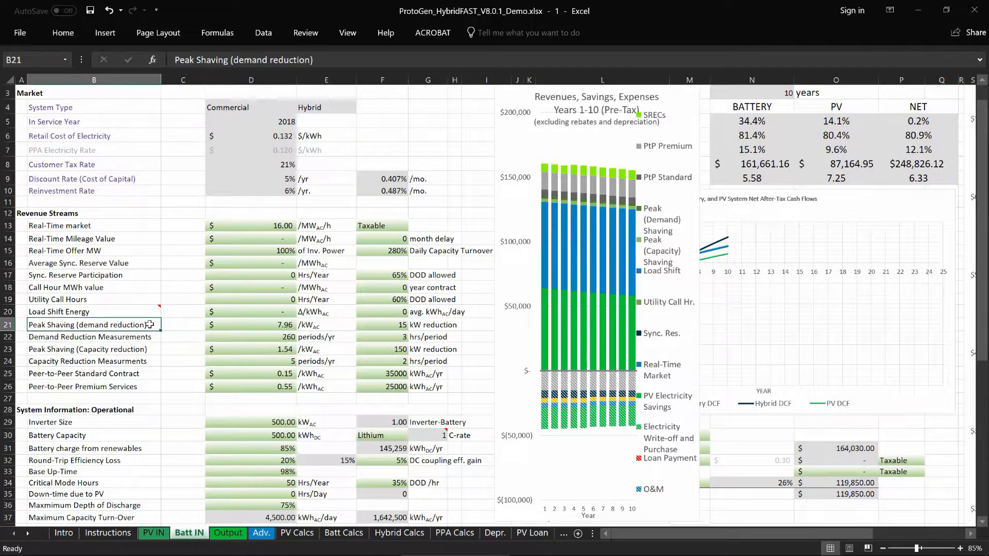
left_click(228, 325)
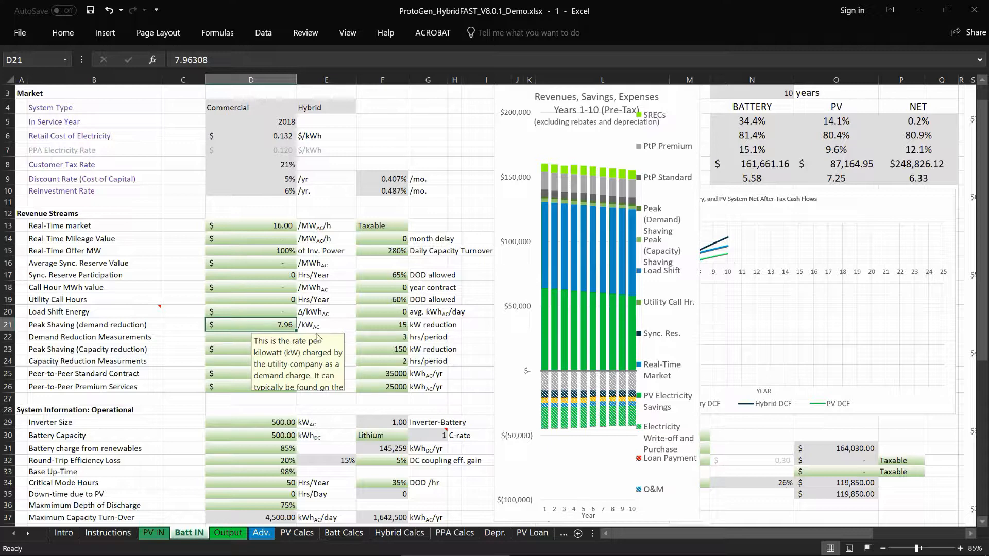
left_click(385, 326)
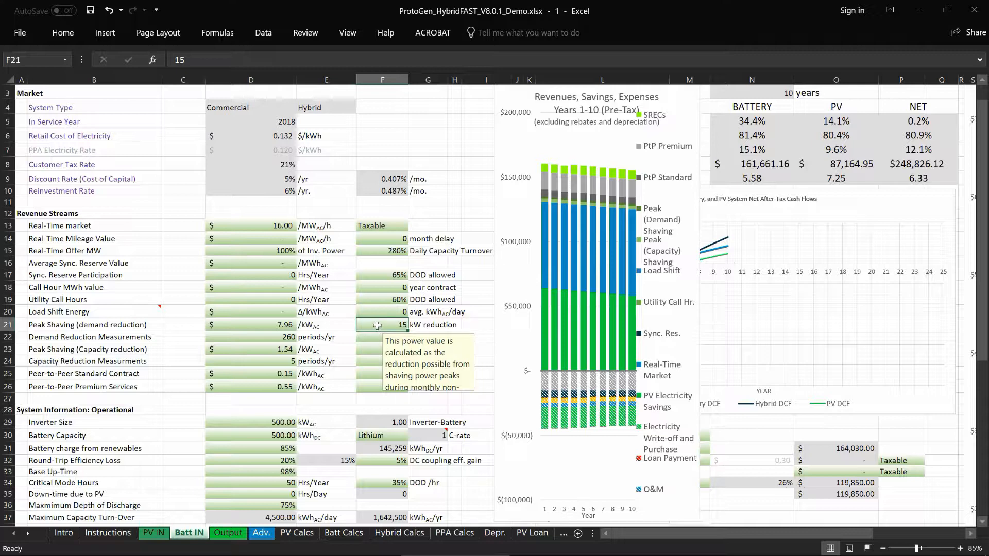
left_click(262, 339)
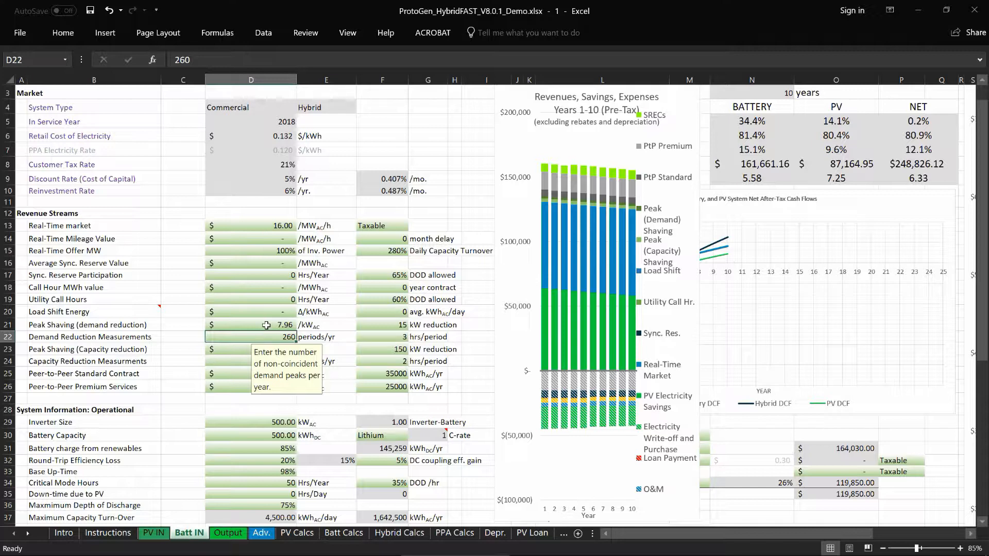
Set both the Peak Shaving (demand reduction) rate and its kW reduction to 0
left_click(267, 325)
type("0")
key("Return")
left_click(381, 327)
type("0")
Set the Demand Reduction Measurements to 0 periods per year and 0 hours per period
left_click(252, 337)
type("0")
key("Return")
left_click(383, 337)
type("0")
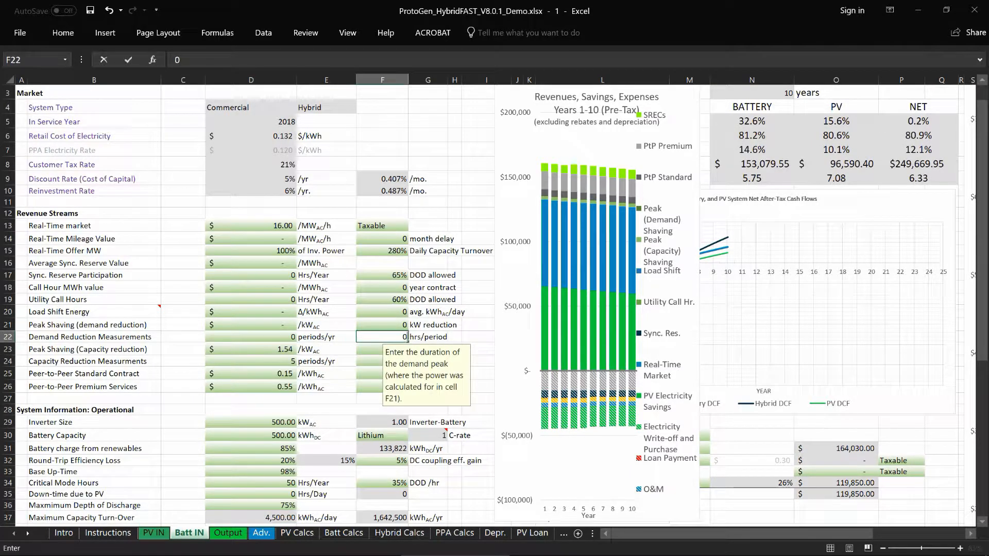
key("Return")
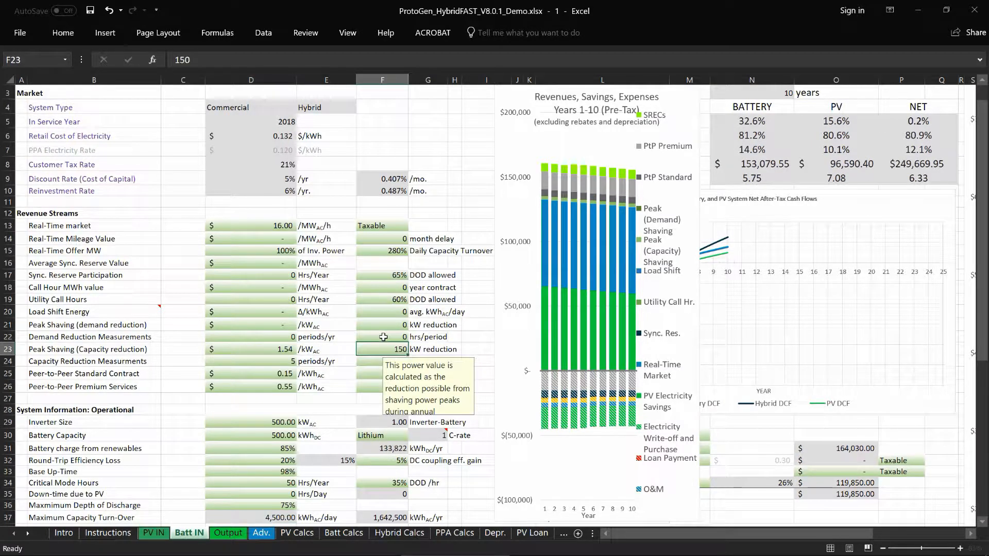
Review the Peak Shaving (Capacity reduction) rate and kW reduction, plus the annual Capacity Reduction Measurements periods
left_click(250, 349)
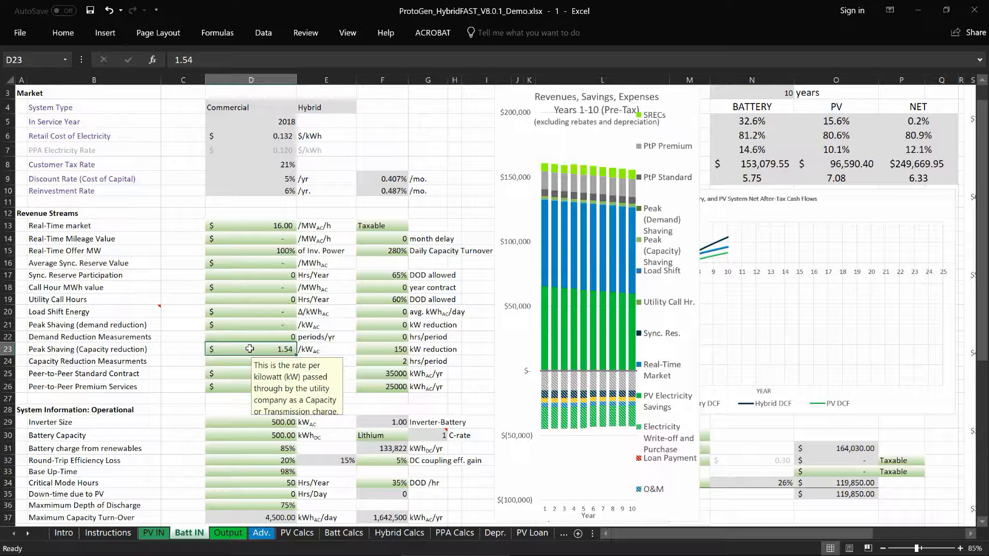
left_click(371, 347)
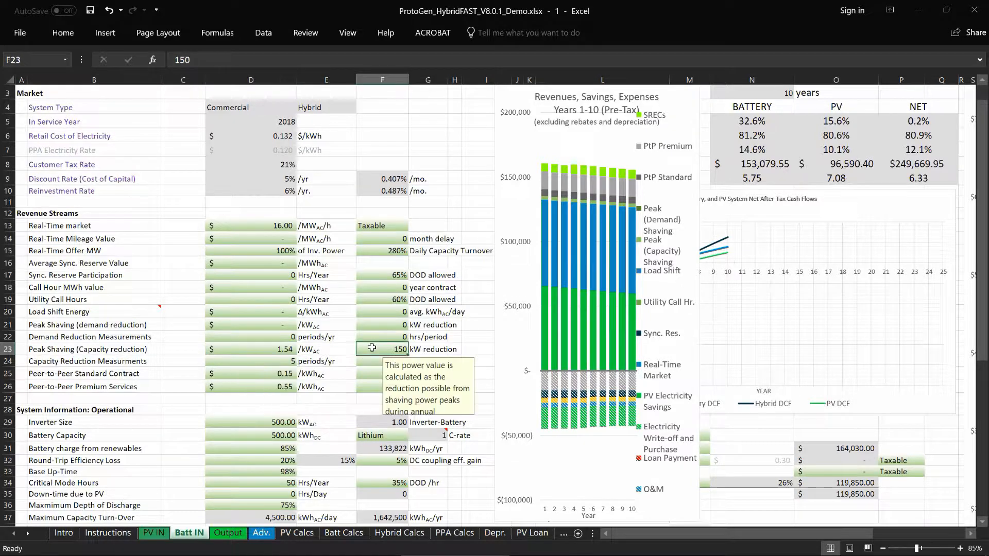
left_click(276, 361)
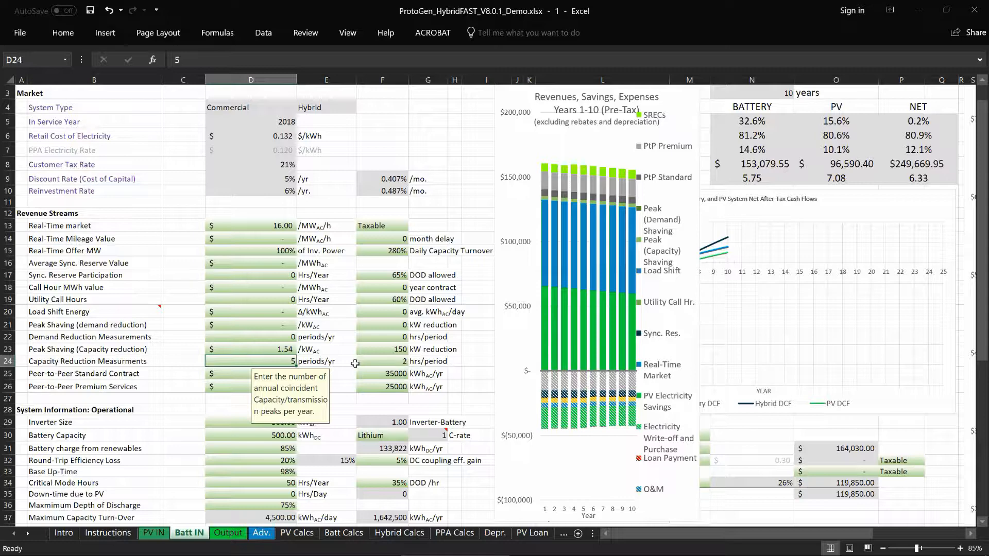
Set both the Peak Shaving (Capacity reduction) rate and its kW reduction to 0
left_click(289, 349)
type("0")
key("Return")
left_click(374, 351)
type("0")
key("Return")
Set the Capacity Reduction Measurements to 0 hours per period and 0 periods per year
type("0")
key("Return")
left_click(273, 363)
type("0")
key("Return")
left_click(179, 362)
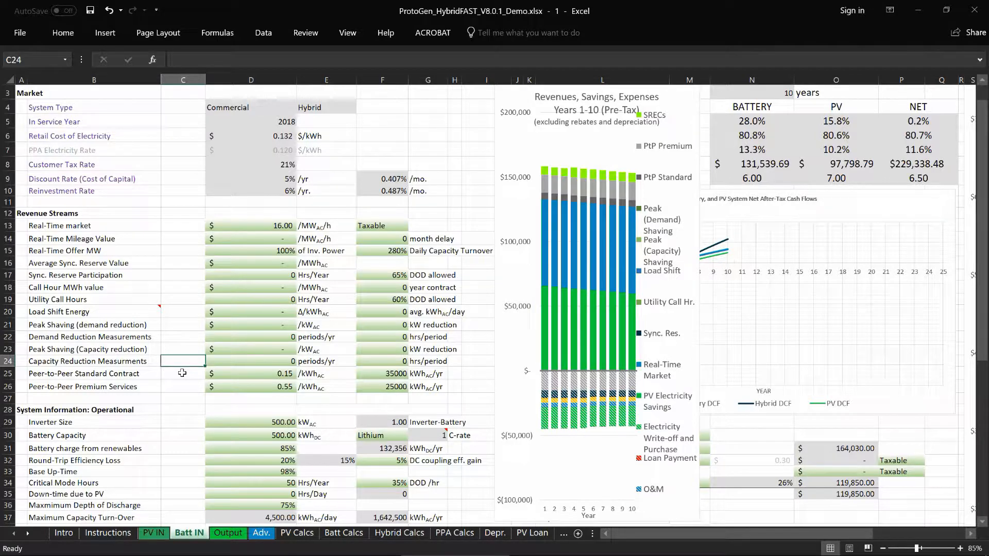
Zero the rates and the yearly kWh amounts of both the Peer-to-Peer Standard Contract and the Peer-to-Peer Premium Services
left_click(248, 377)
key("Delete")
left_click(290, 383)
key("Delete")
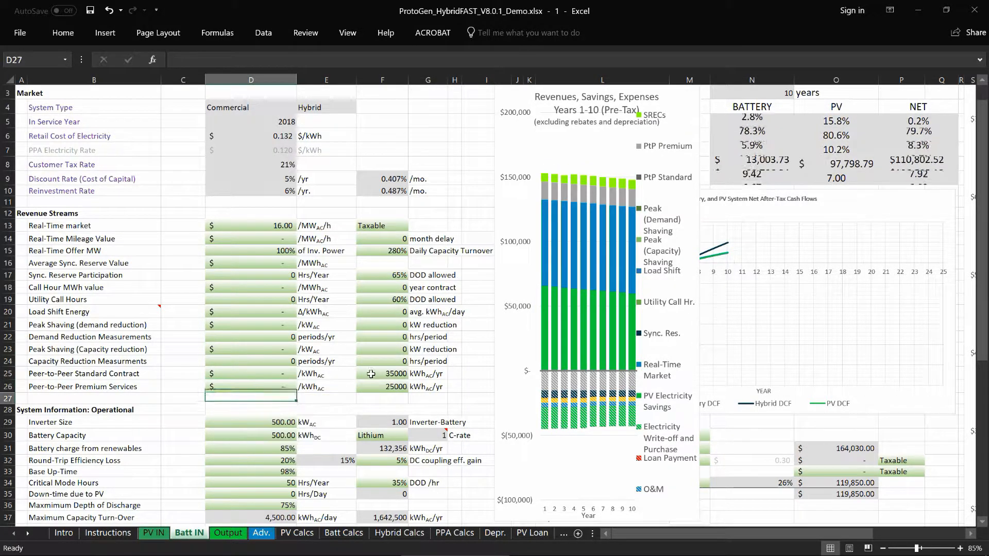
left_click(375, 373)
type("0")
key("Return")
type("0")
key("Return")
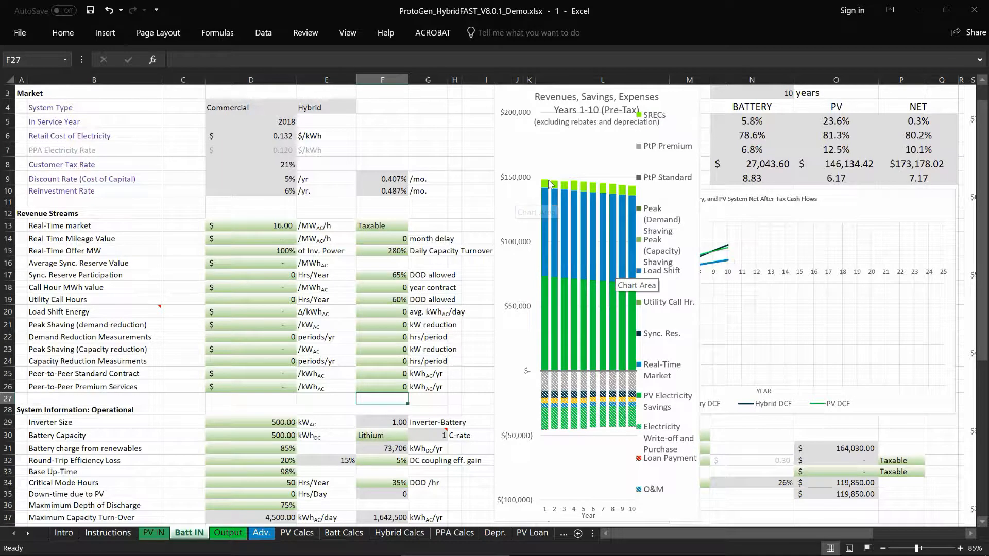
Examine the remaining revenue, savings and expense bars in the Revenues, Savings, Expenses chart, including the Real-Time Market series
mouse_move(546, 187)
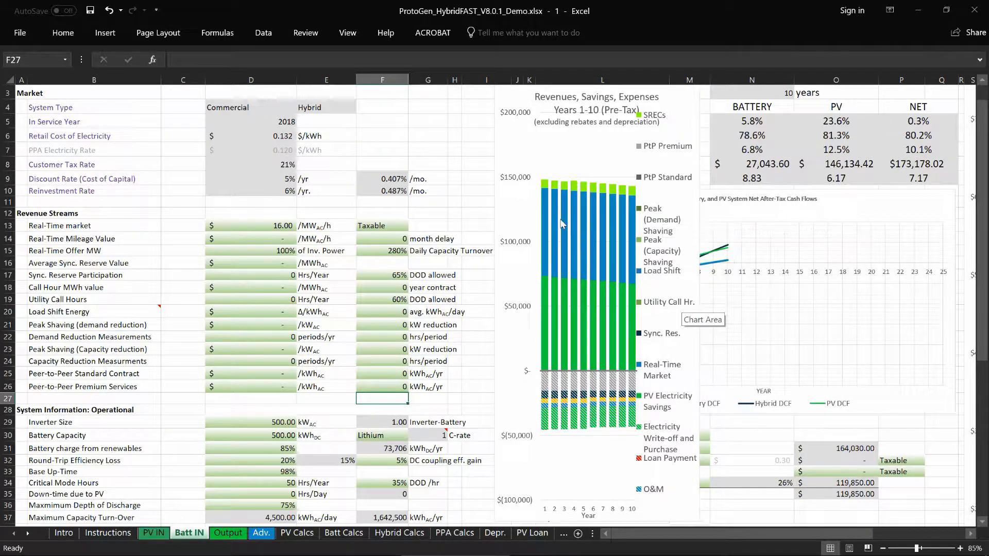
mouse_move(555, 223)
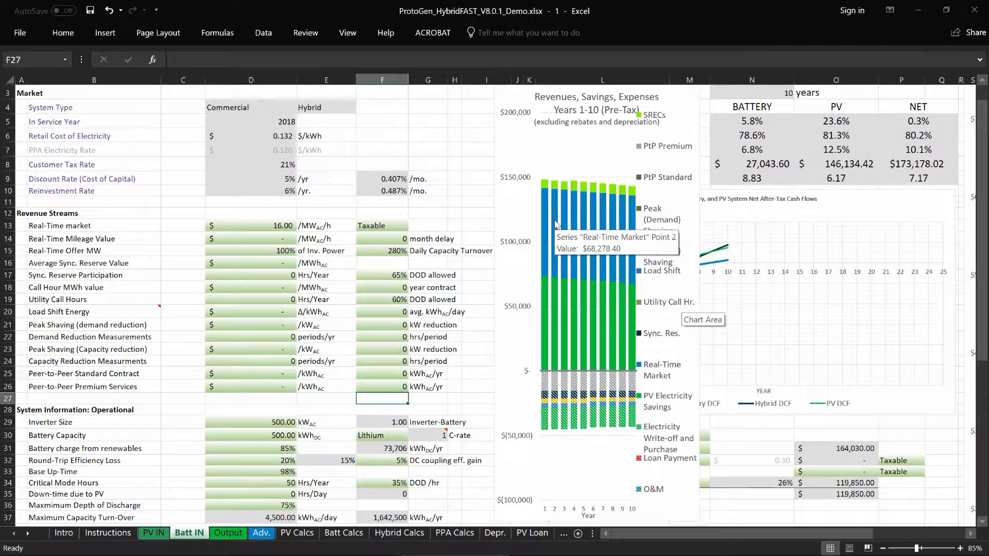
mouse_move(555, 314)
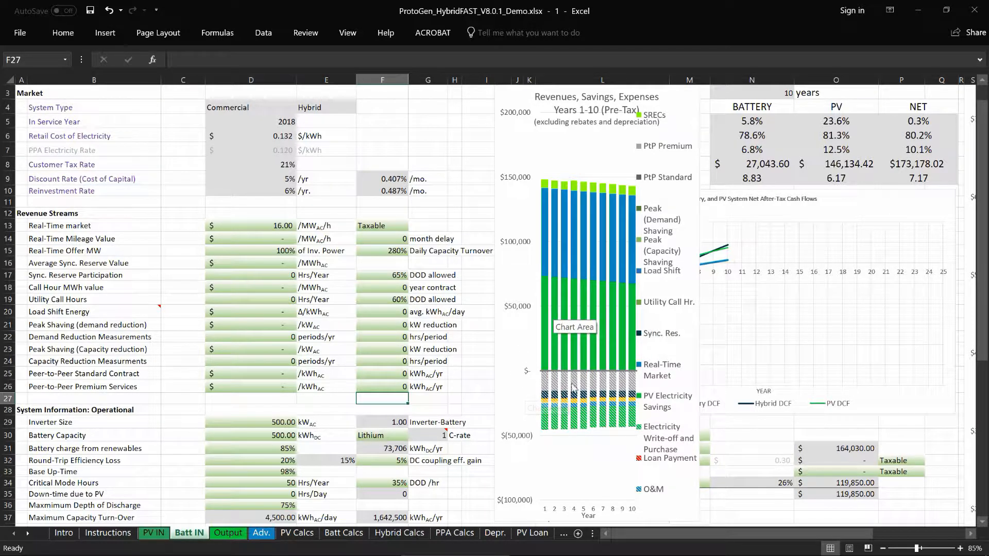
mouse_move(594, 382)
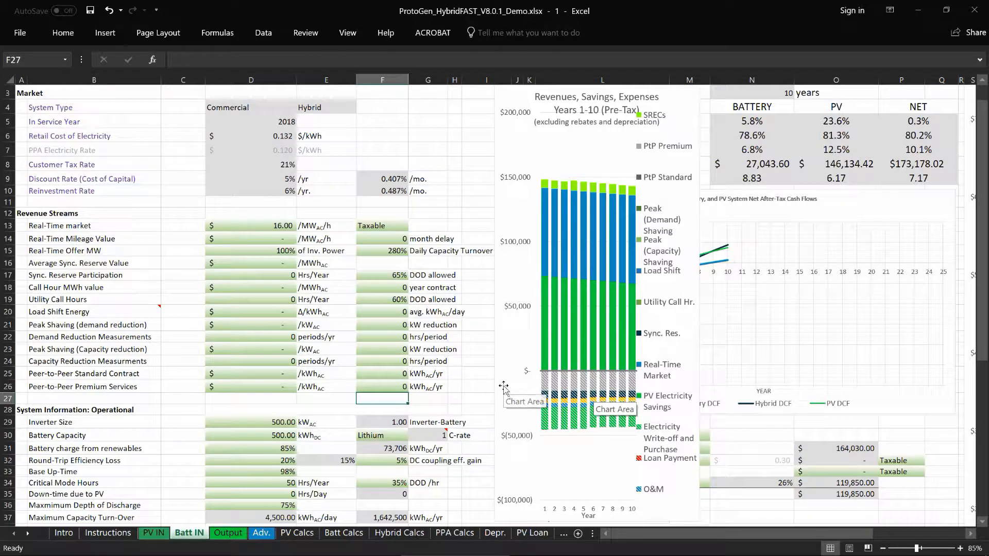
left_click(481, 337)
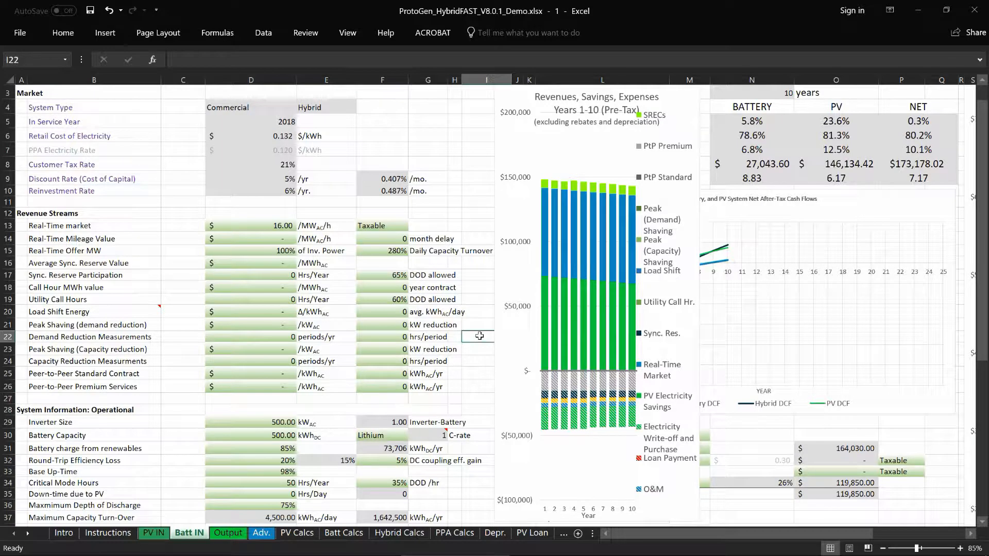
Move the Revenues, Savings, Expenses chart aside to uncover the Period of Analysis results and the after-tax cash flow chart
mouse_move(586, 237)
mouse_move(612, 225)
left_click_drag(505, 283, 972, 295)
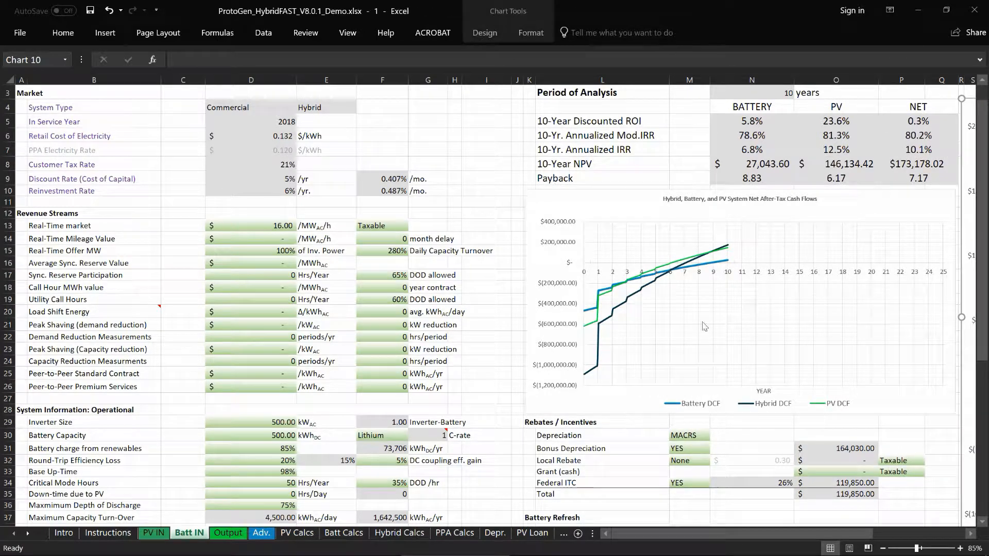
Check the Inverter Size in the operational system information and set the Battery Capacity to 1000 kWh
scroll(448, 312, "down", 3)
scroll(448, 311, "down", 1)
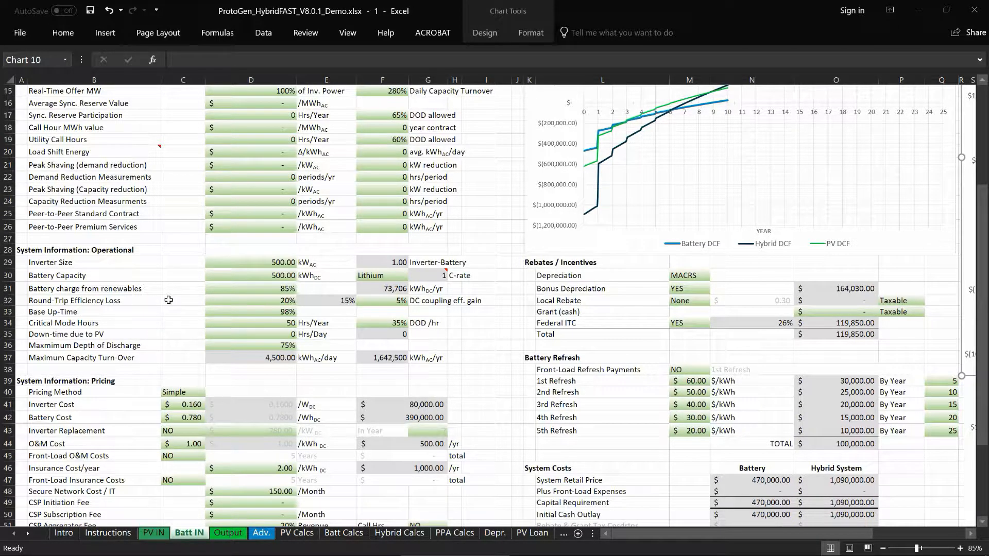
scroll(169, 300, "up", 2)
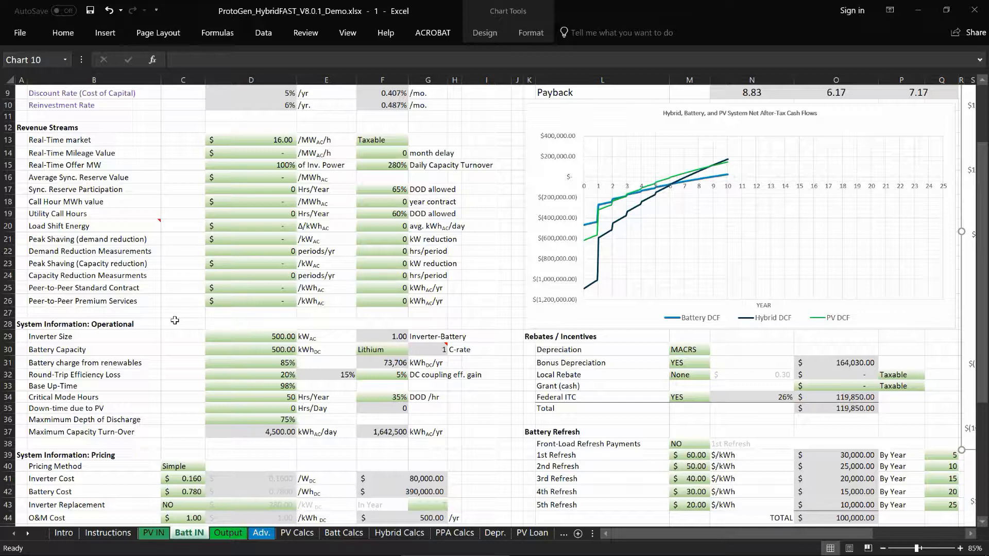
left_click(243, 335)
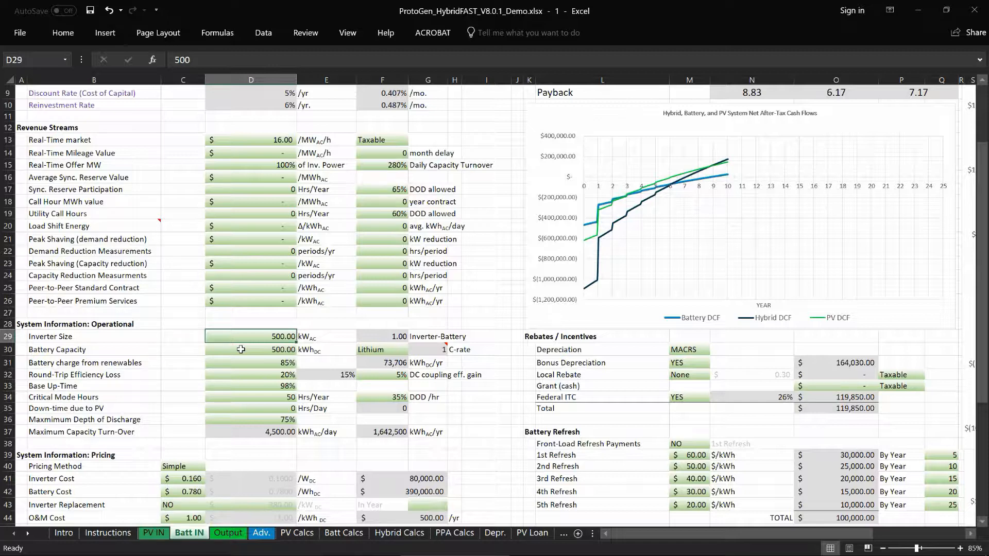
left_click(241, 350)
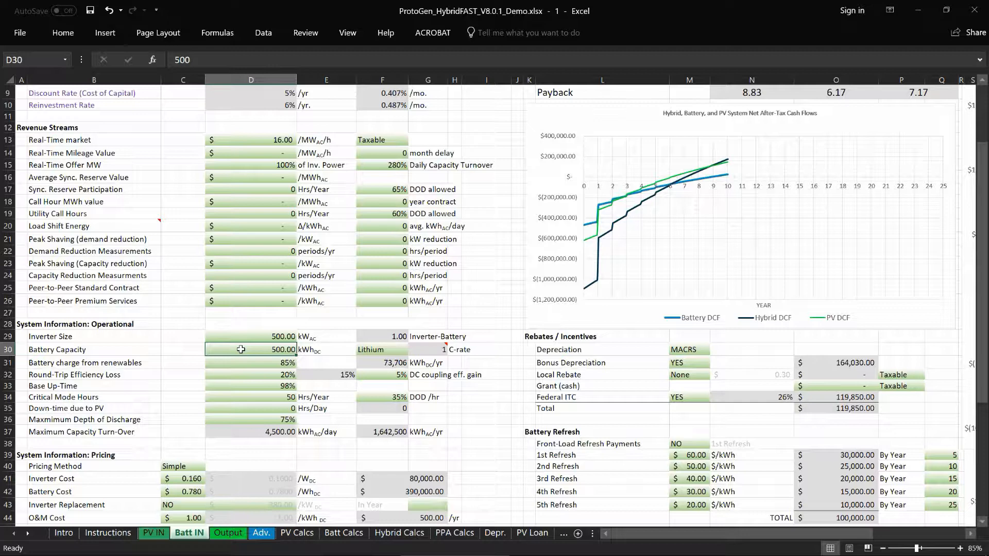
type("1000")
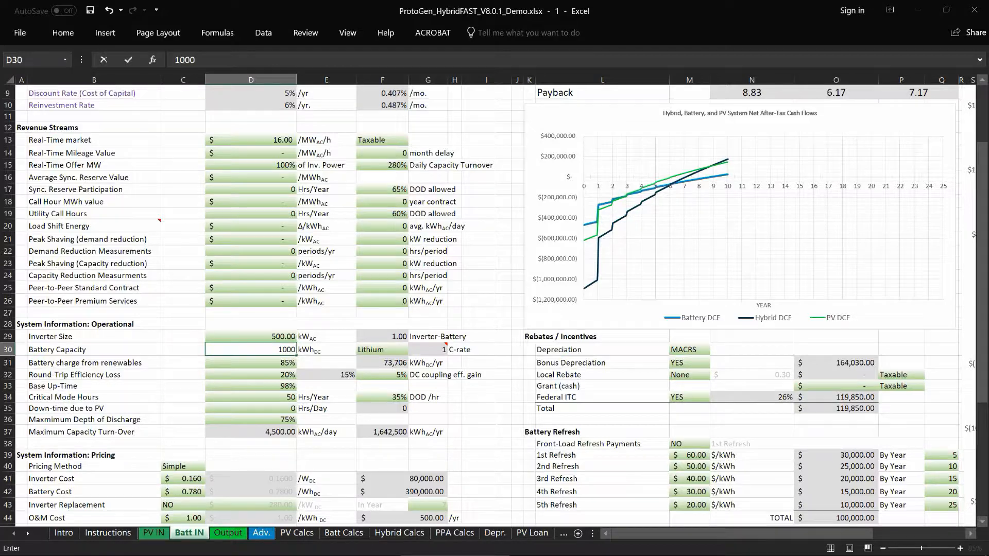
key("Return")
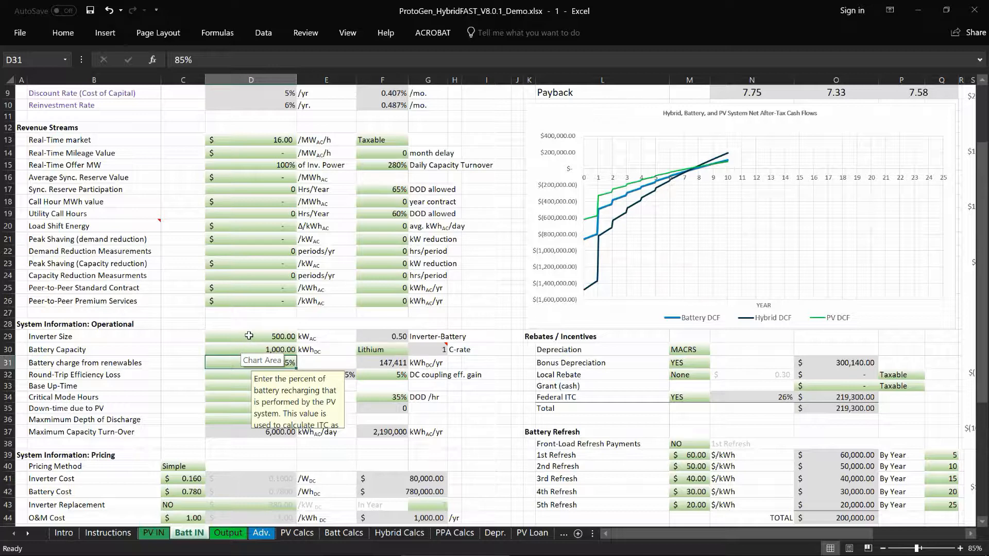
Set the Battery Capacity to 5000 kWh, and inspect the capacity check formula above Inverter Size and the Real-Time Offer MW inputs
left_click(247, 337)
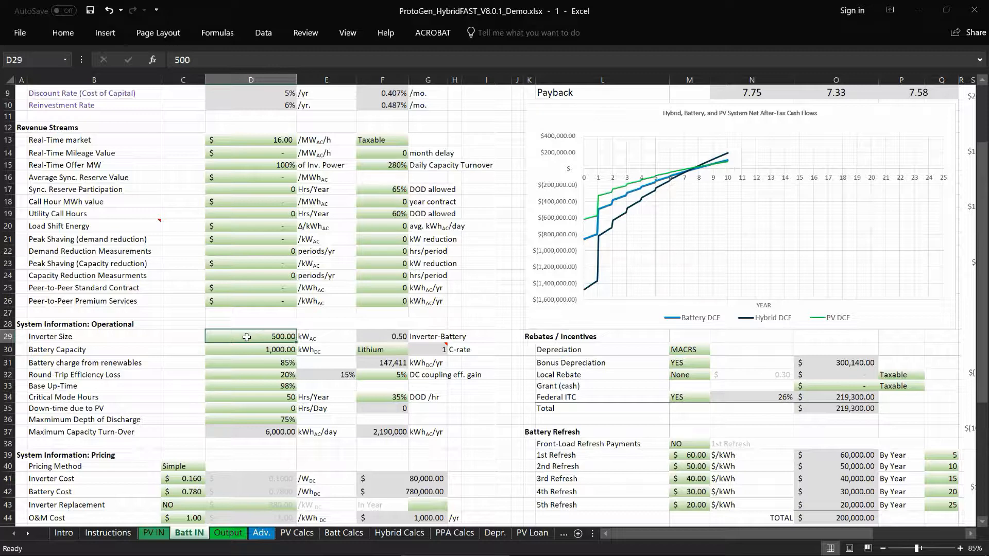
key("Down")
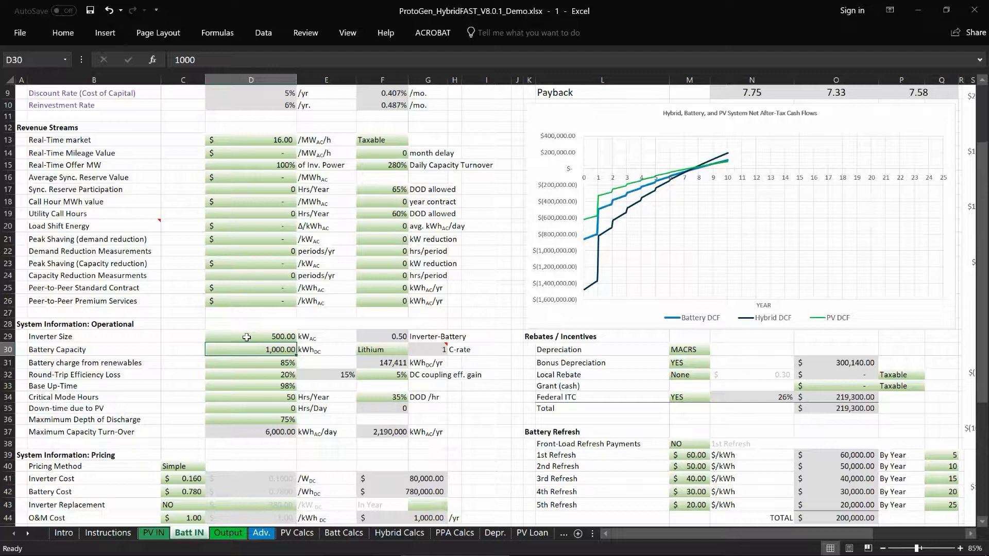
type("5000")
key("Return")
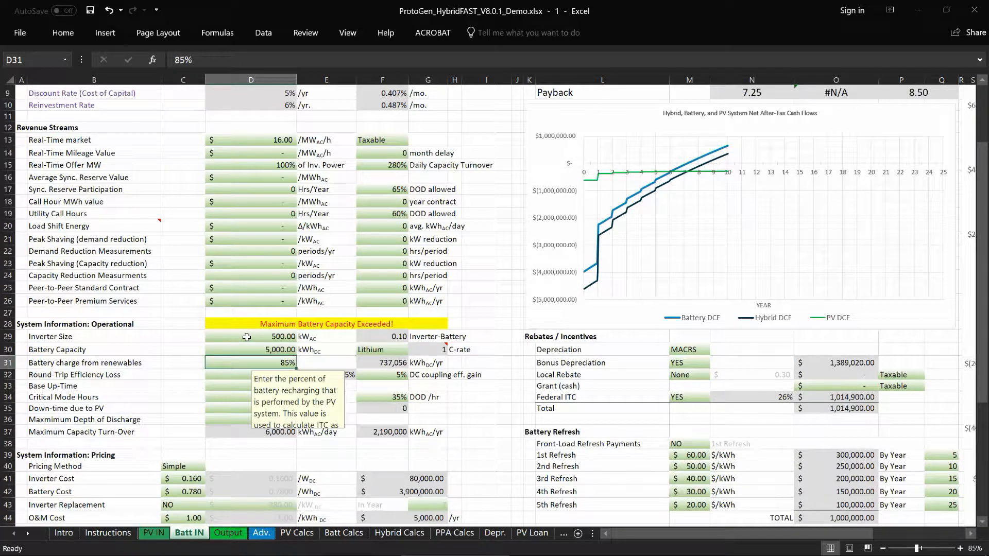
left_click(245, 324)
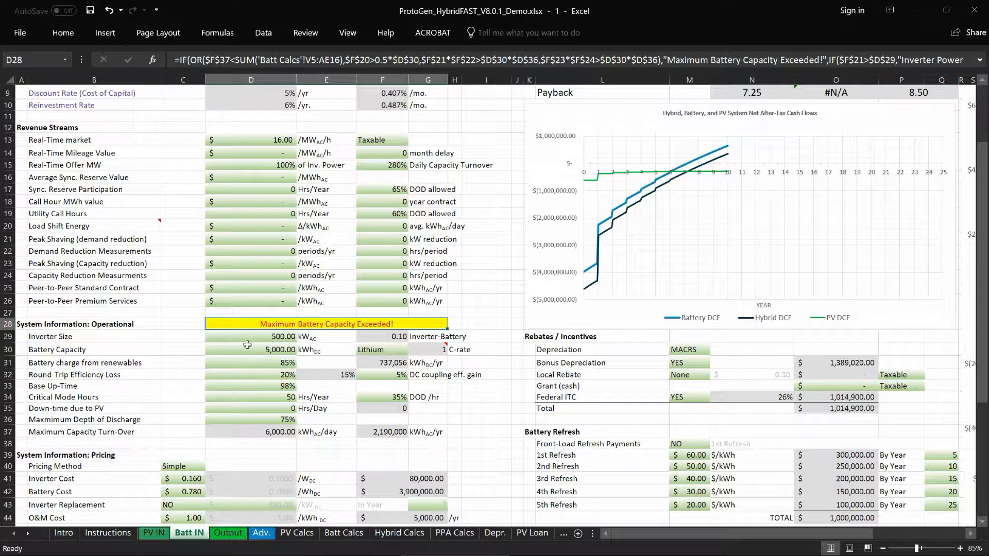
left_click_drag(441, 165, 245, 164)
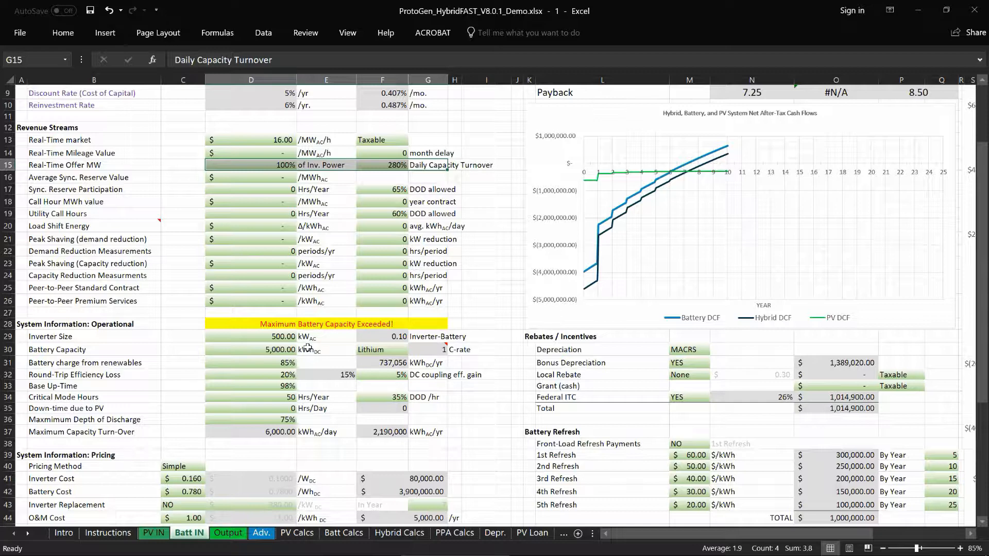
Set the Battery Capacity to 500 kWh
left_click(272, 350)
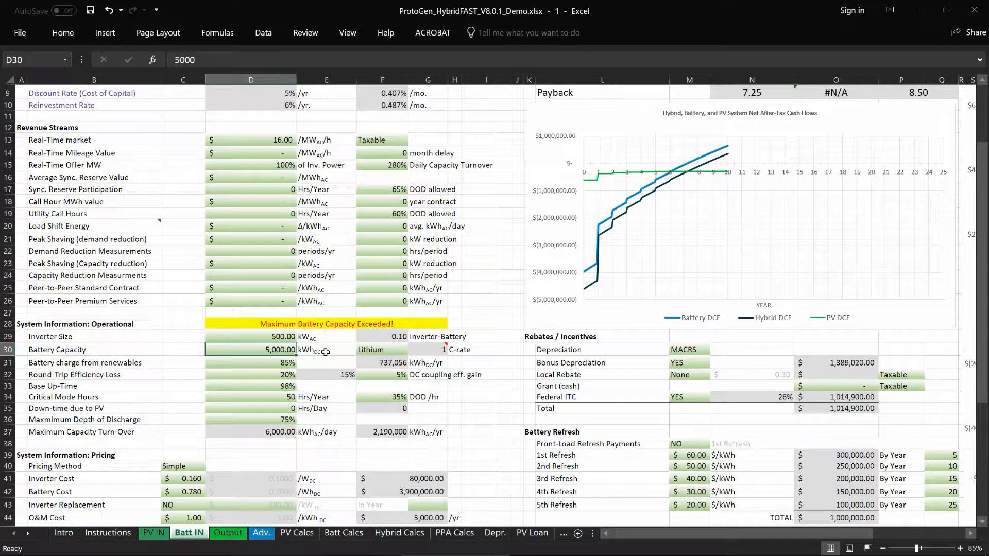
type("500")
key("Return")
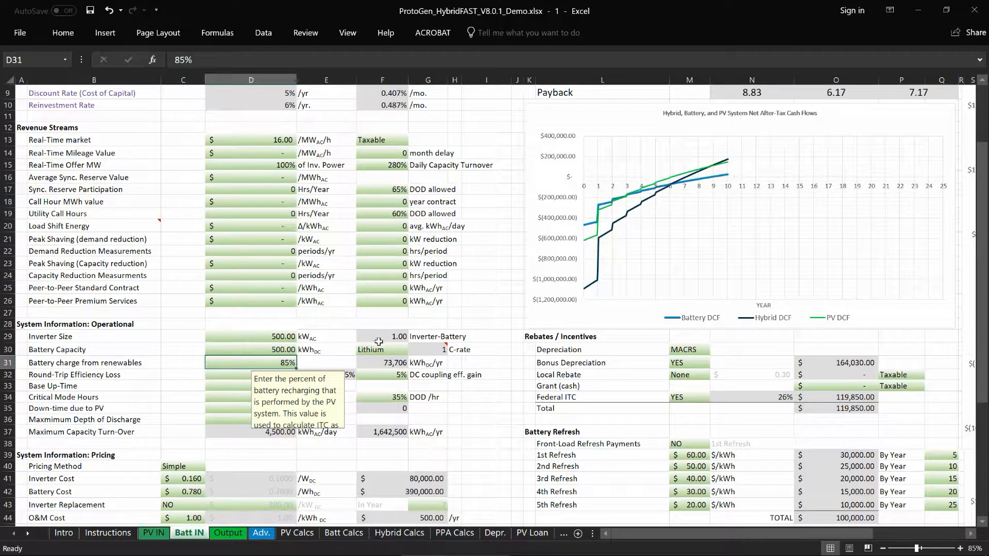
left_click(342, 349)
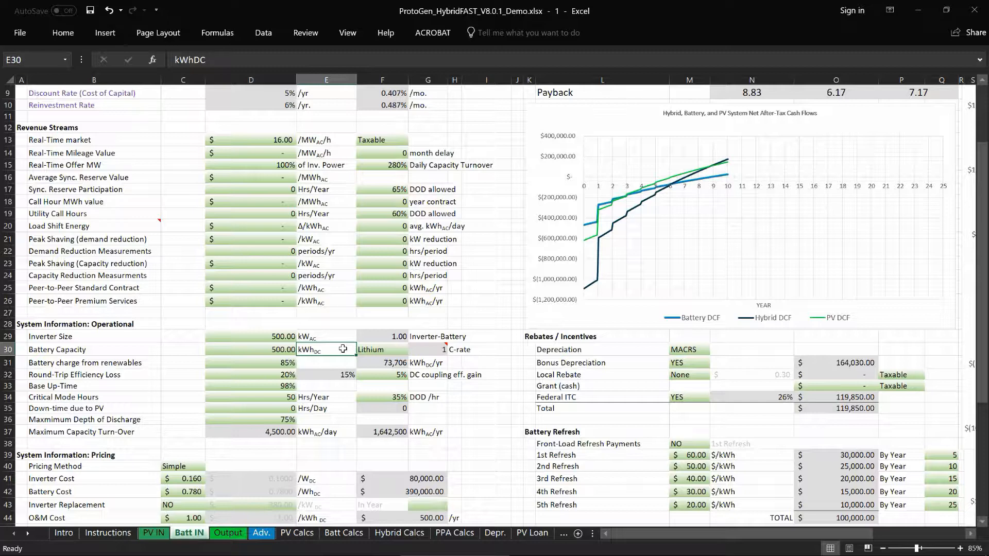
Inspect the Federal ITC percentage formula and set the Battery charge from renewables to 100%
left_click(254, 361)
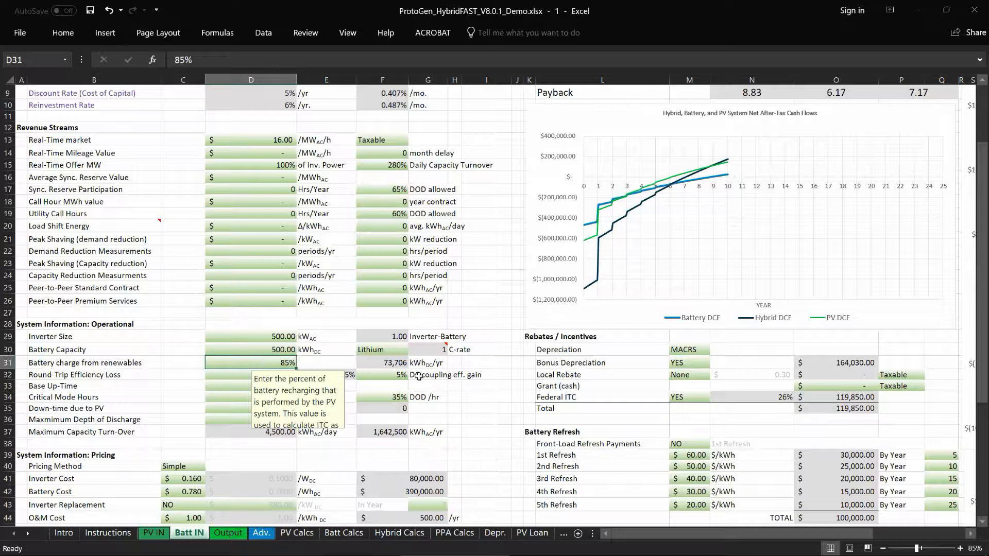
left_click(745, 397)
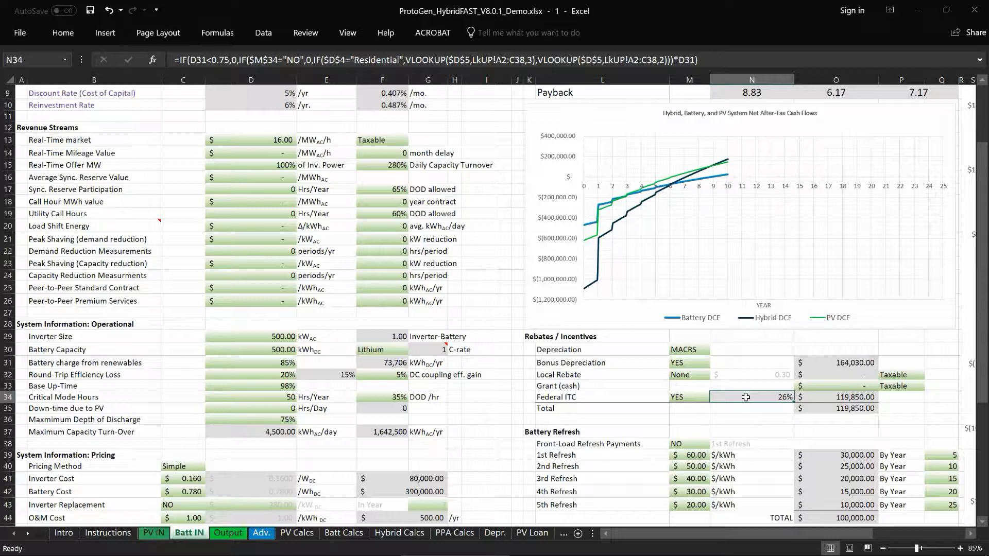
left_click(289, 363)
type("100")
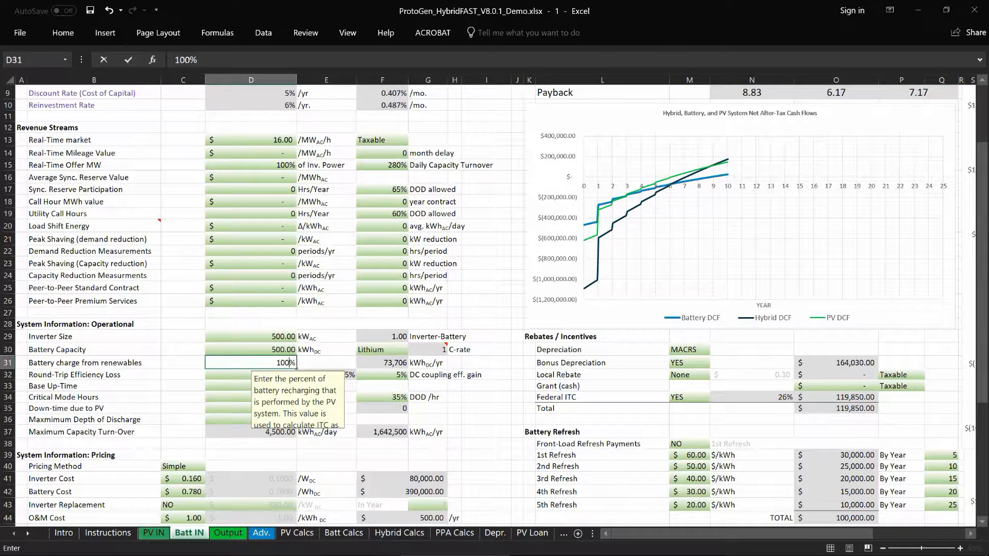
key("Return")
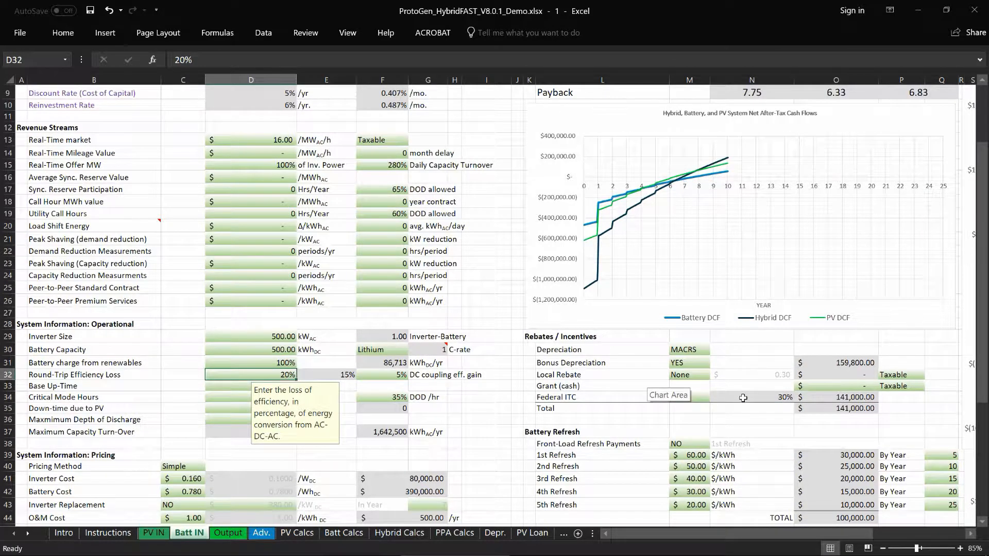
Set the Battery charge from renewables to 74% to test its effect on the Federal ITC
left_click(268, 364)
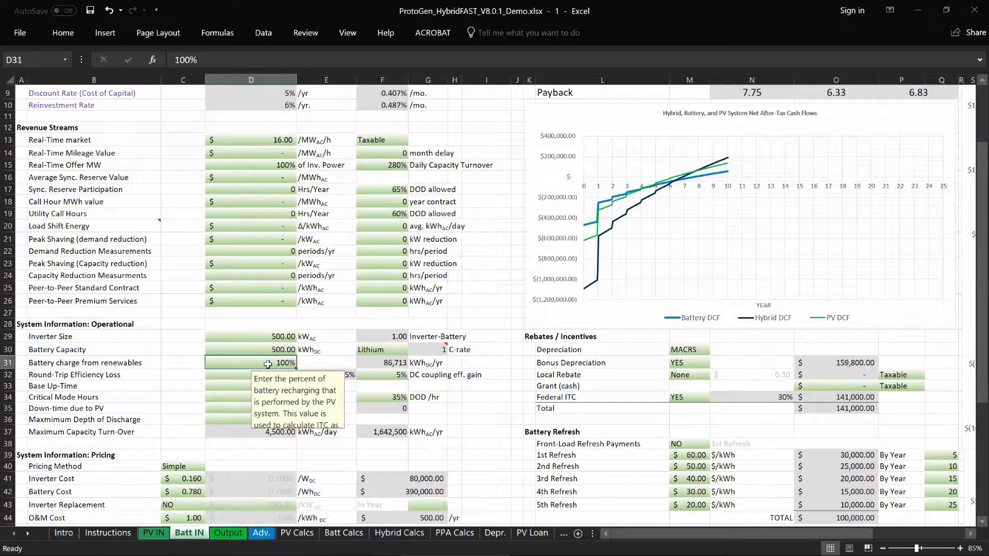
type("74")
key("Return")
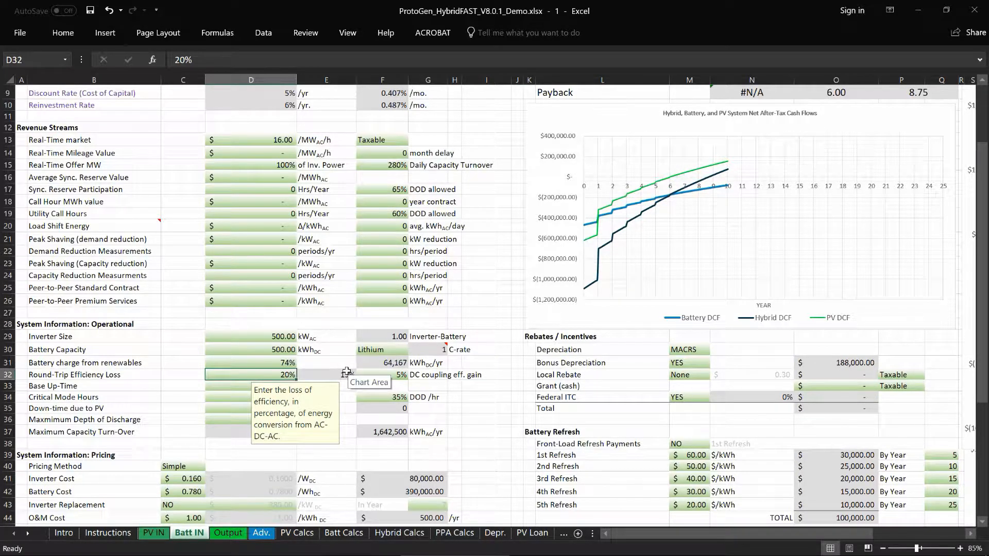
Set the Battery charge from renewables to 75% and check the financial results for the analysis period
key("Up")
type("75")
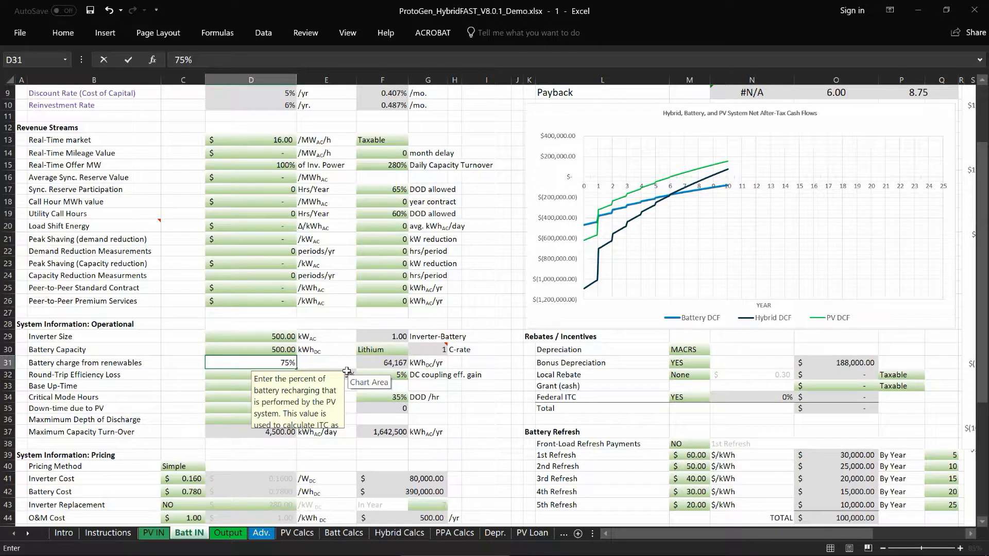
key("Return")
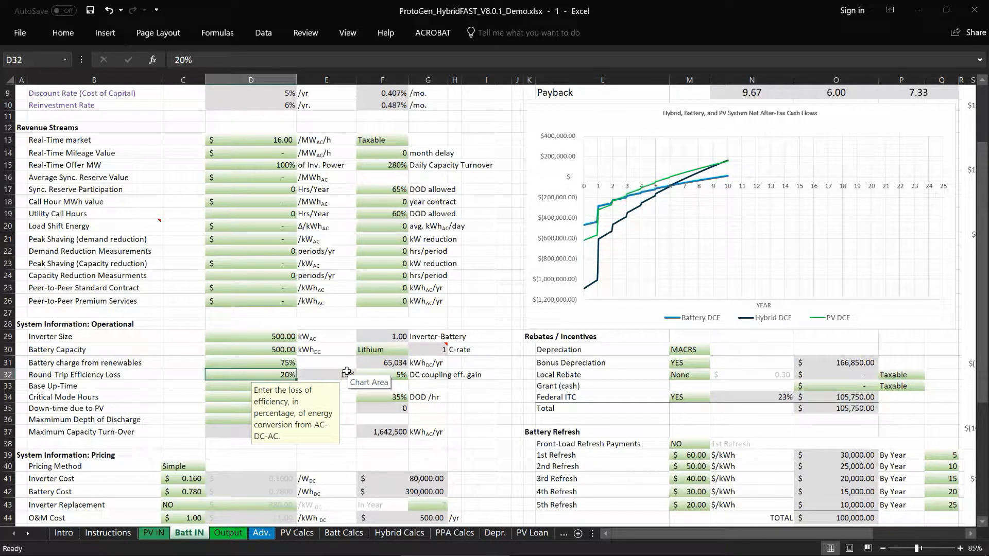
scroll(369, 371, "up", 2)
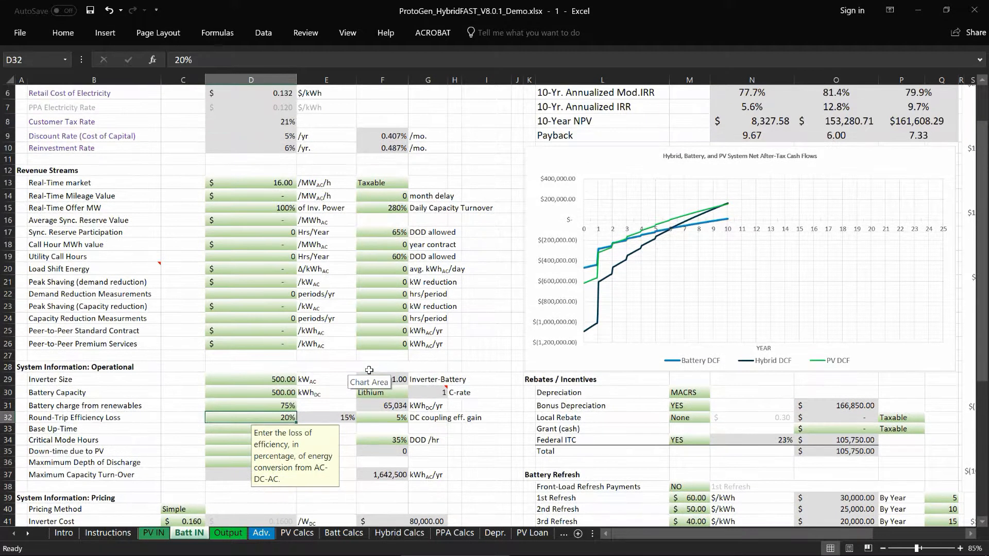
Set the Battery charge from renewables to 0% to test its effect on the financial results
left_click(479, 408)
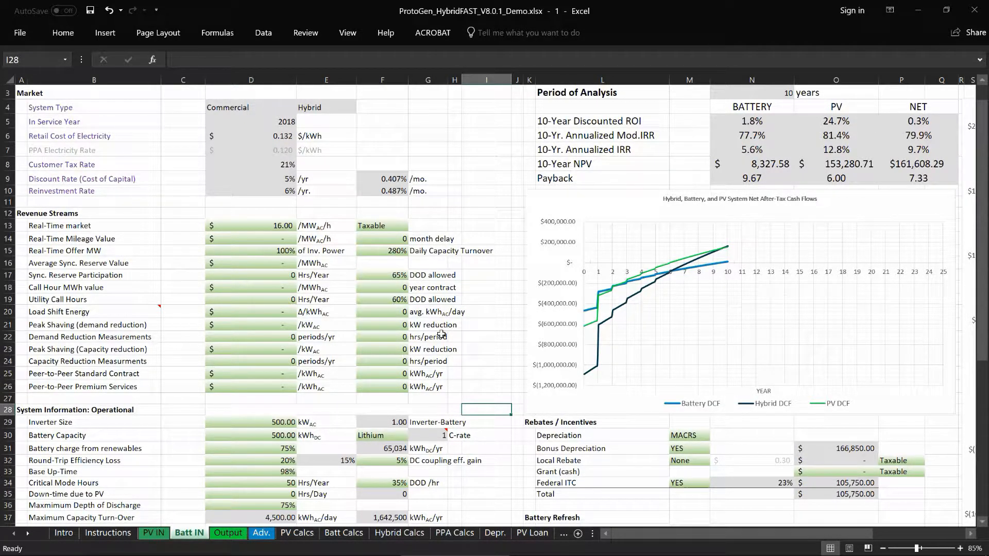
left_click(269, 449)
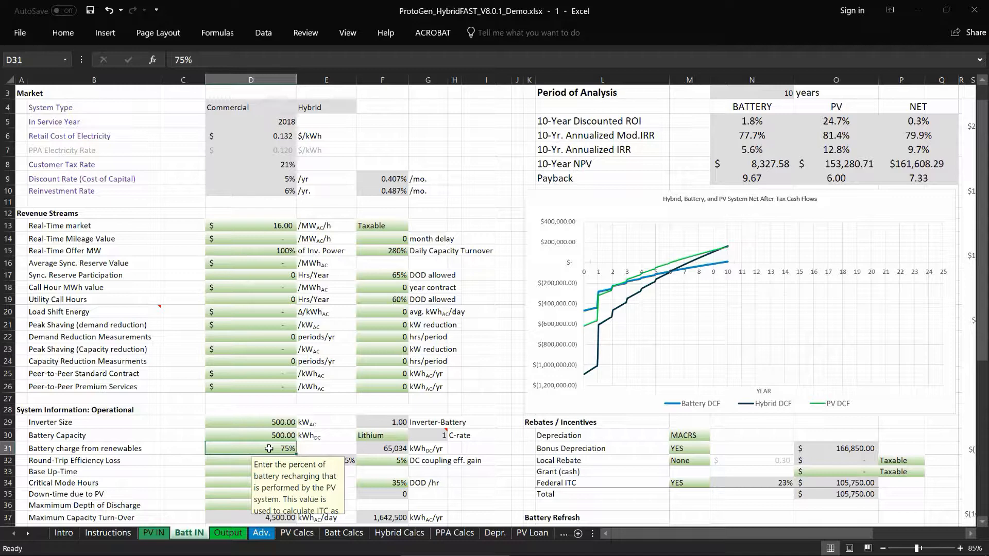
type("0")
key("Return")
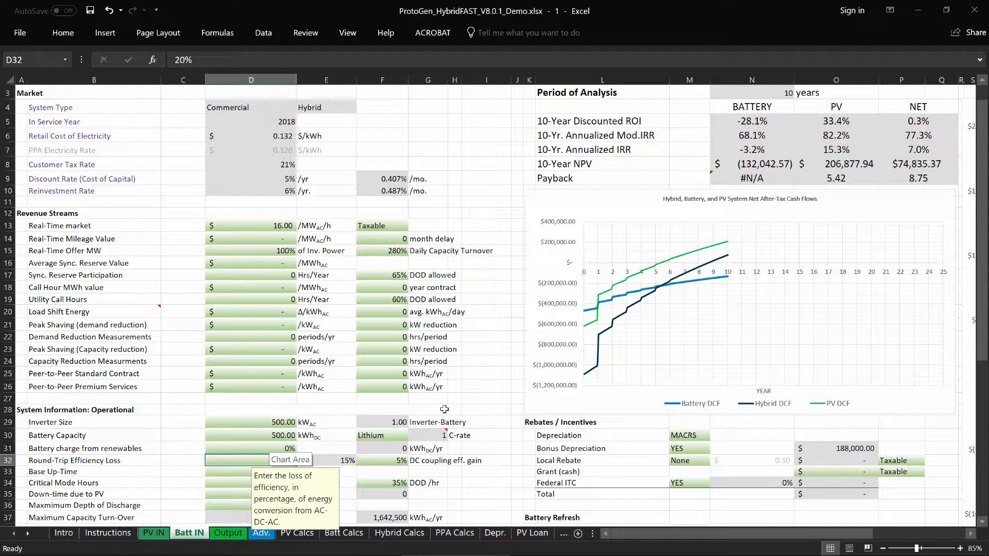
Set the Battery charge from renewables back to 75%
left_click(230, 451)
left_click(230, 458)
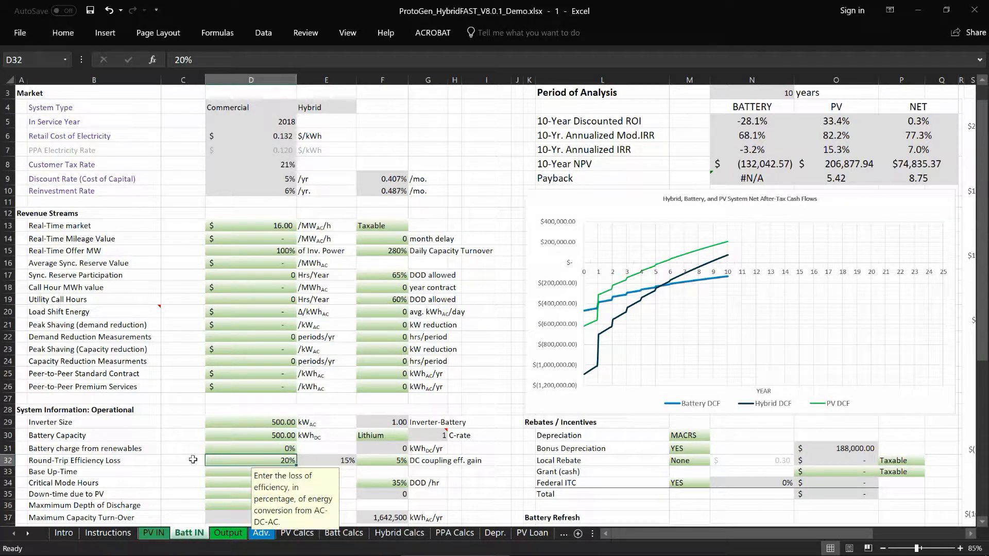
key("Up")
type("75")
key("Return")
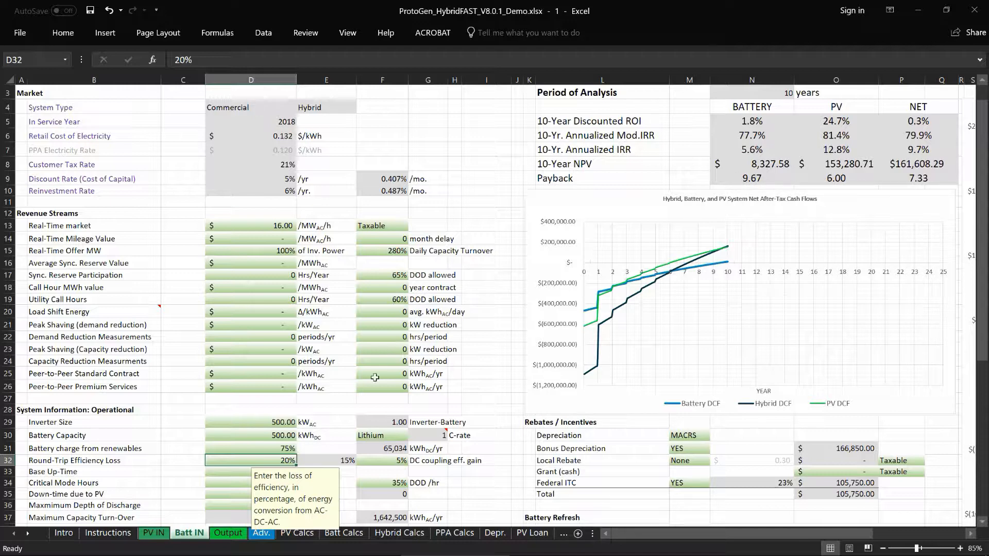
Set the Battery charge from renewables to 100%
left_click(273, 447)
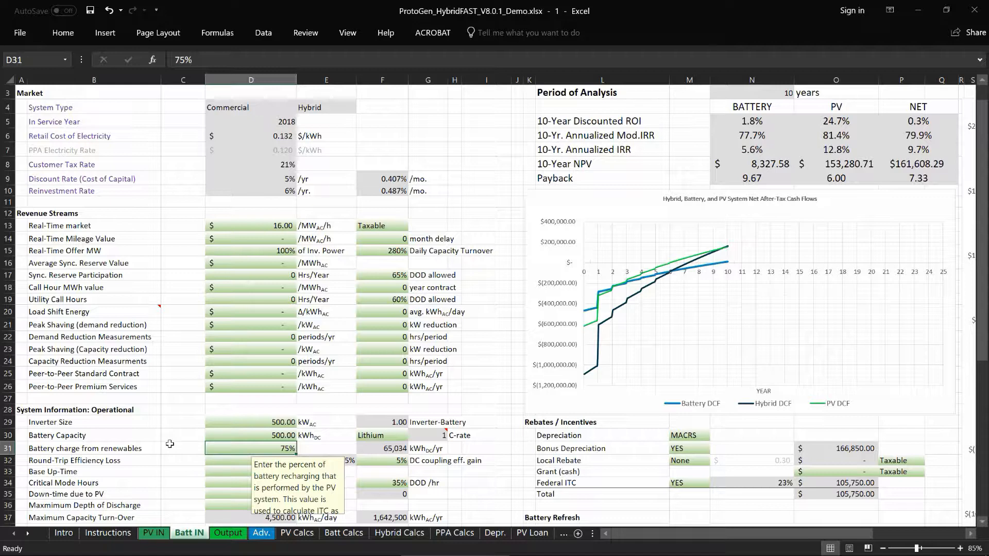
type("100")
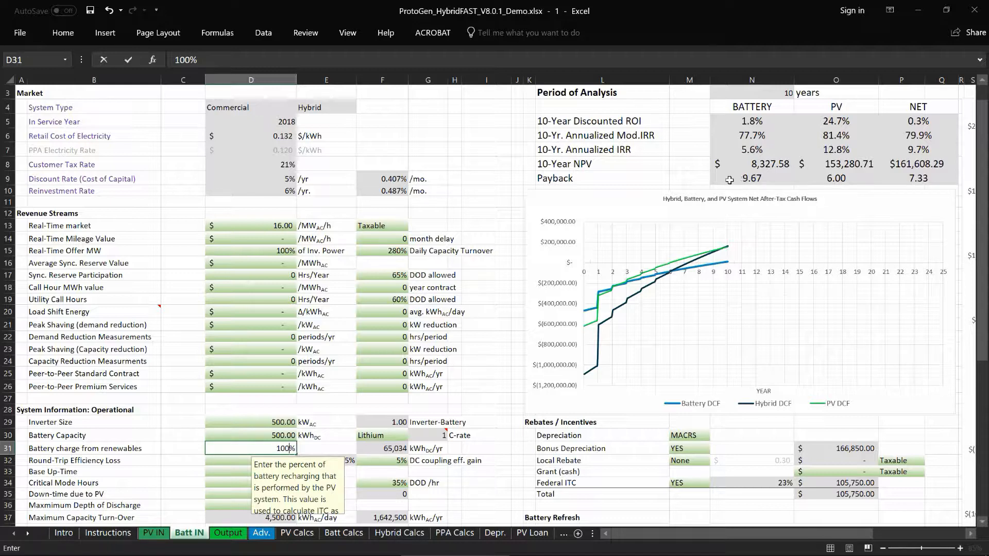
key("Return")
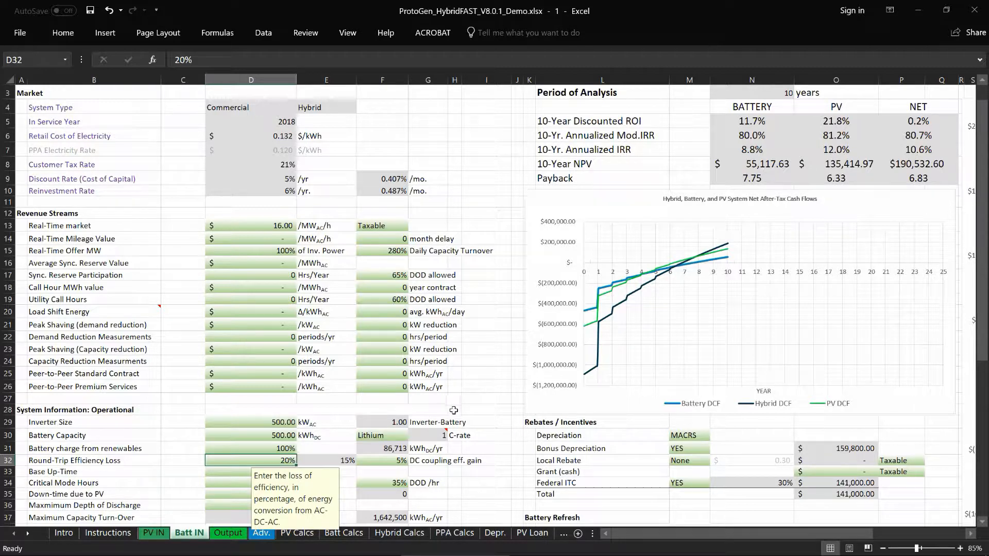
Set the Critical Mode Hours in the operational system information to 0 hours per year
scroll(454, 413, "down", 2)
scroll(460, 401, "down", 2)
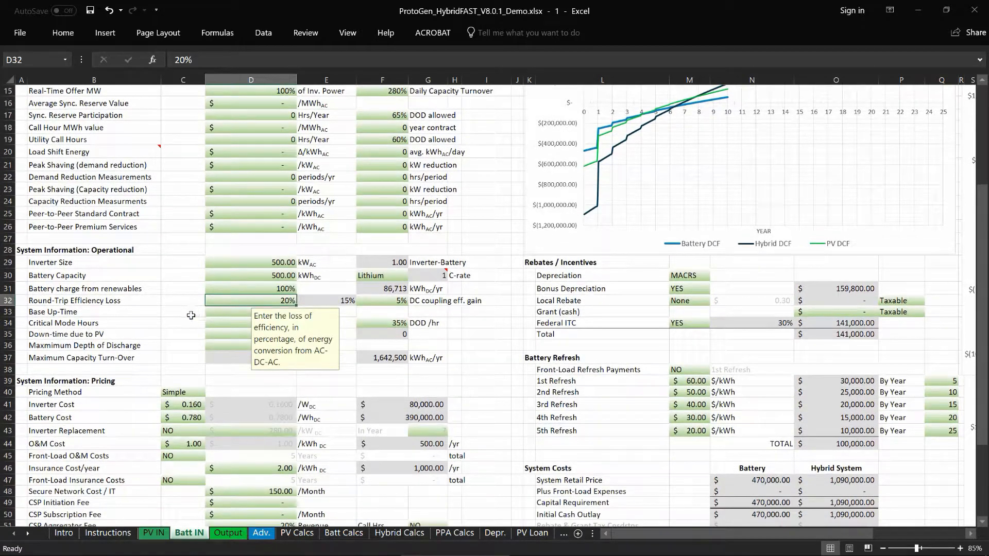
left_click(188, 311)
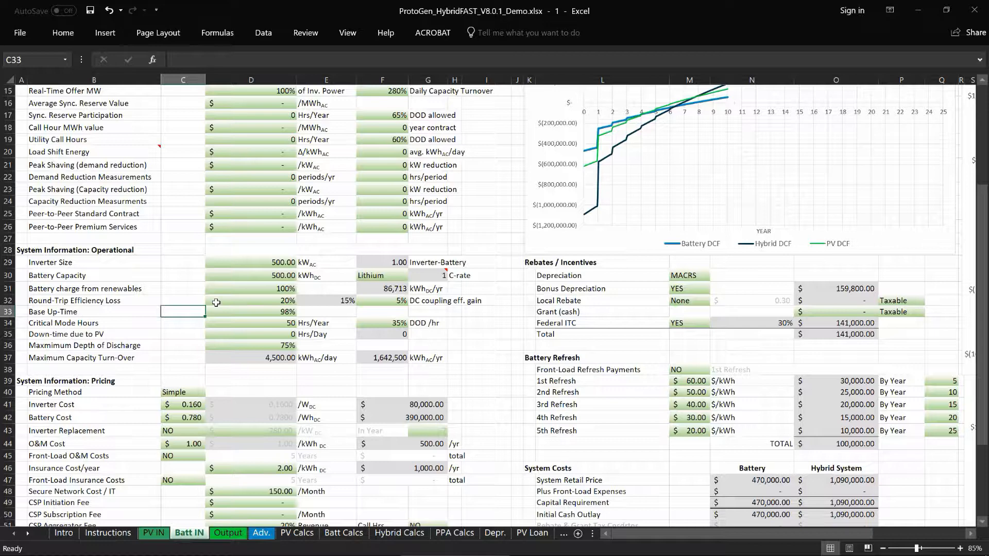
left_click(261, 324)
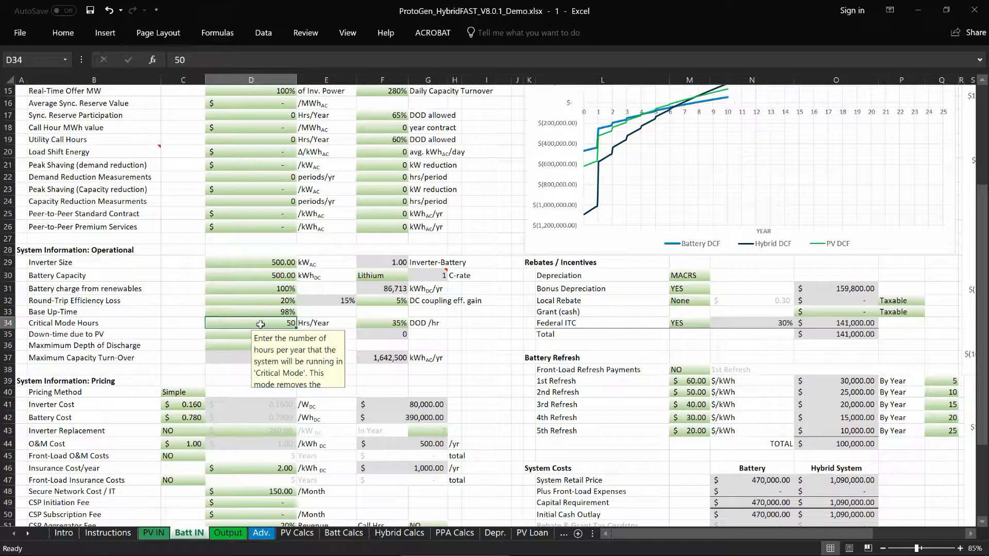
type("0")
key("Return")
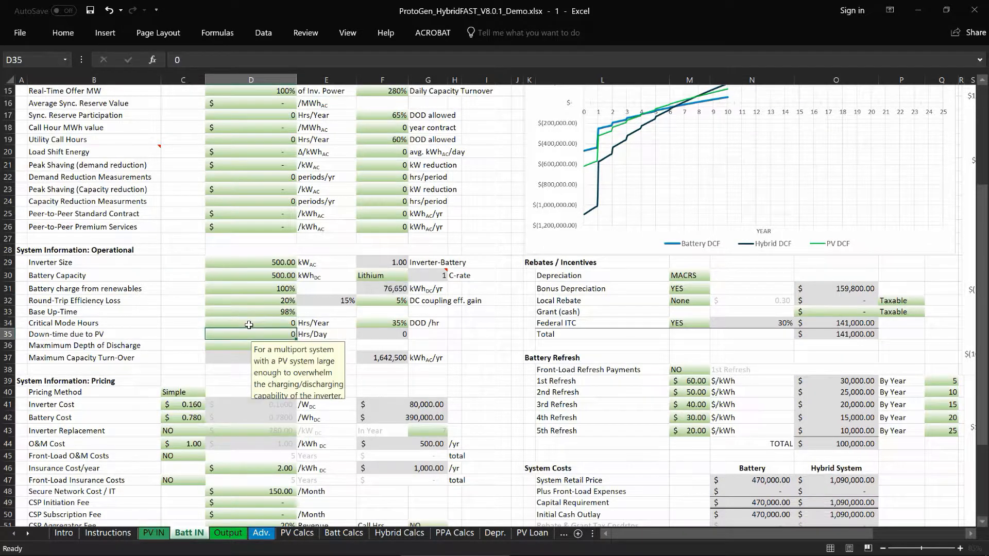
left_click(191, 323)
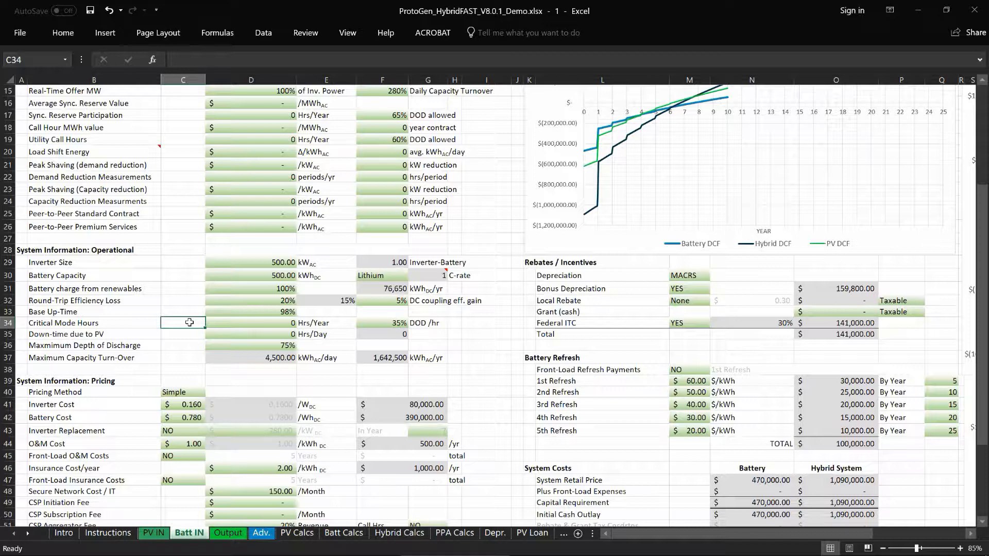
Try a Maximum Depth of Discharge of 25% against the battery capacity and undo the change
left_click(220, 347)
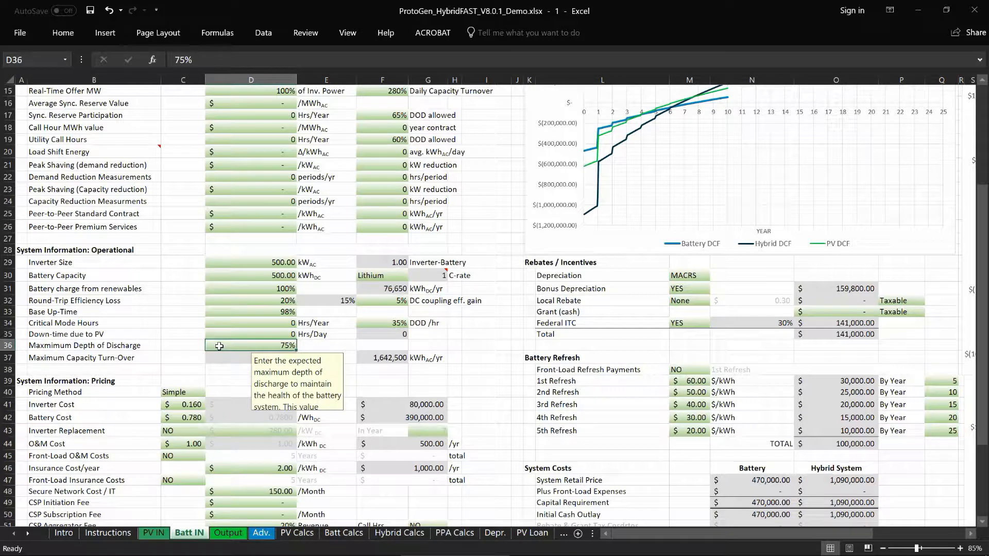
left_click(250, 277)
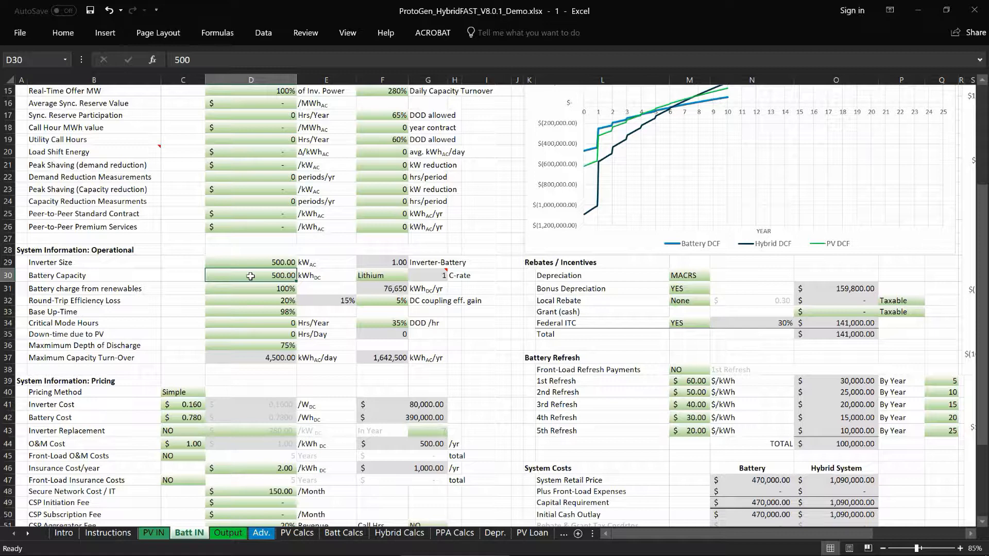
left_click(268, 344)
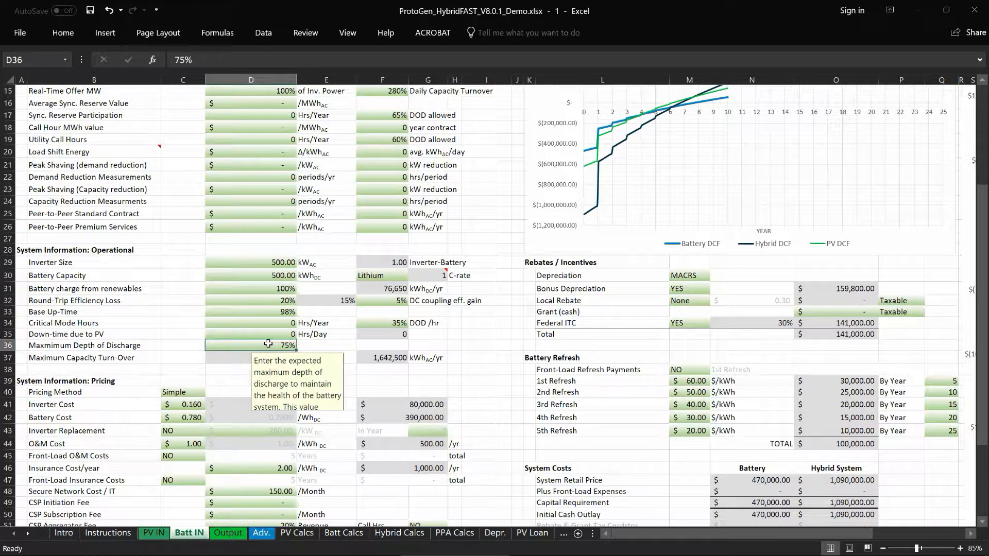
type("25")
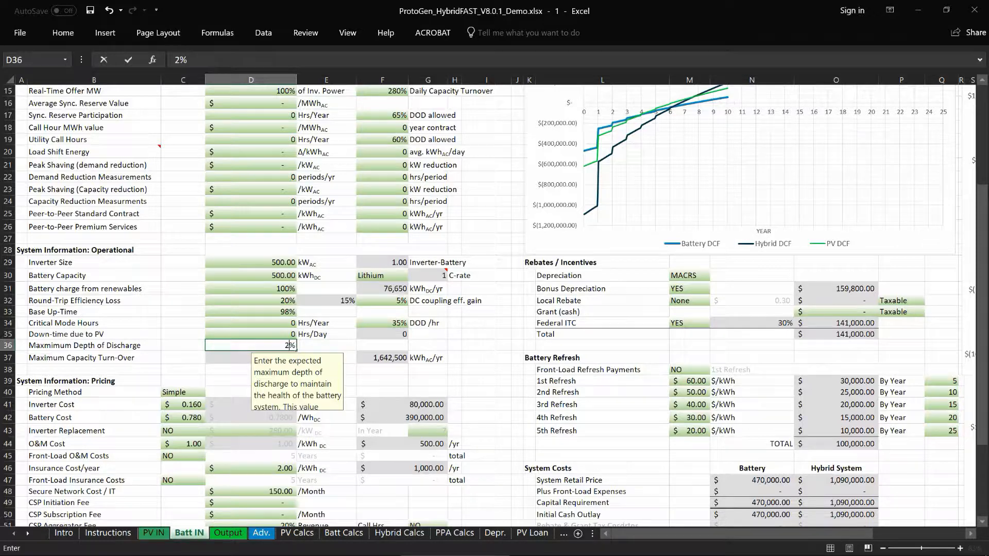
key("Return")
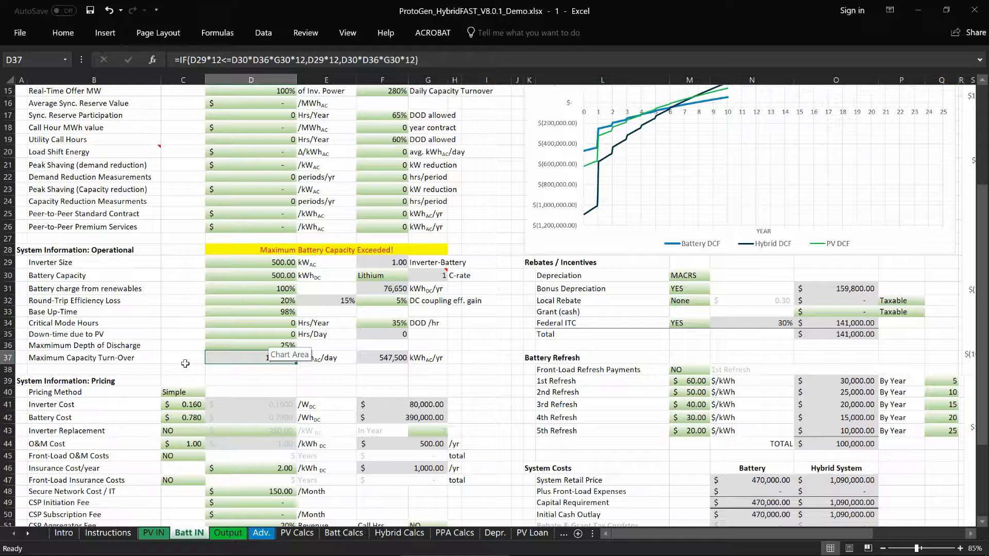
key("ctrl+z")
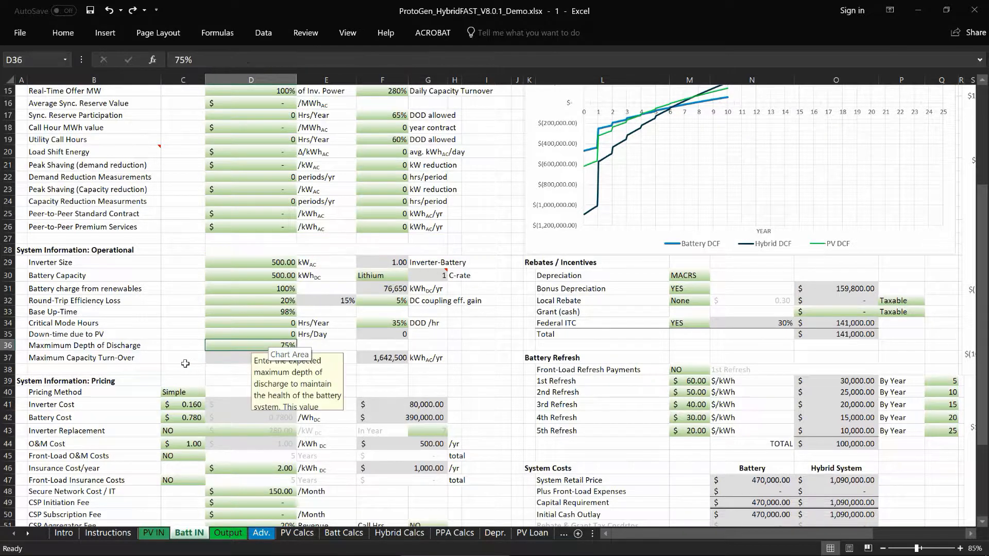
left_click(179, 342)
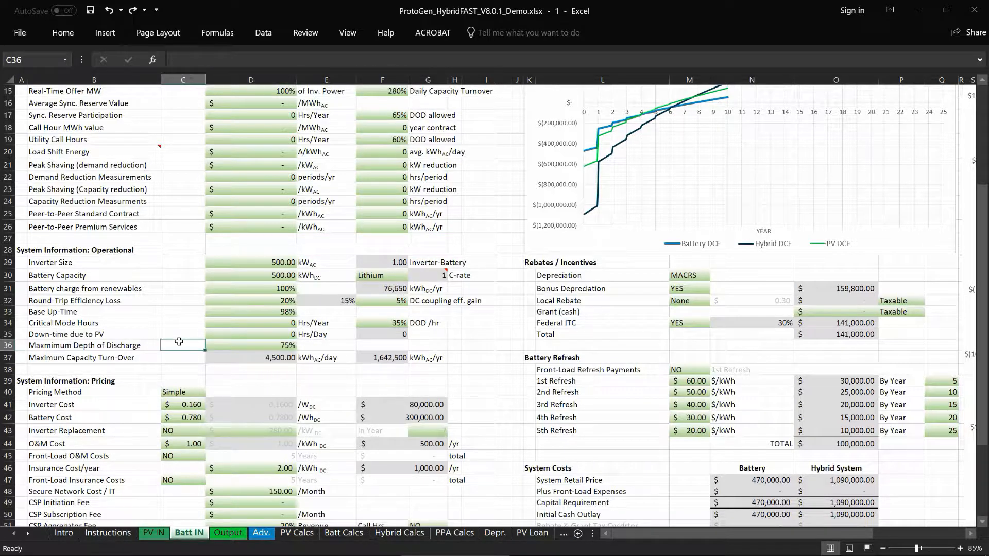
Review the battery Inverter Cost and compare it with the multiport inverter net cost on the PV IN sheet
scroll(337, 369, "down", 3)
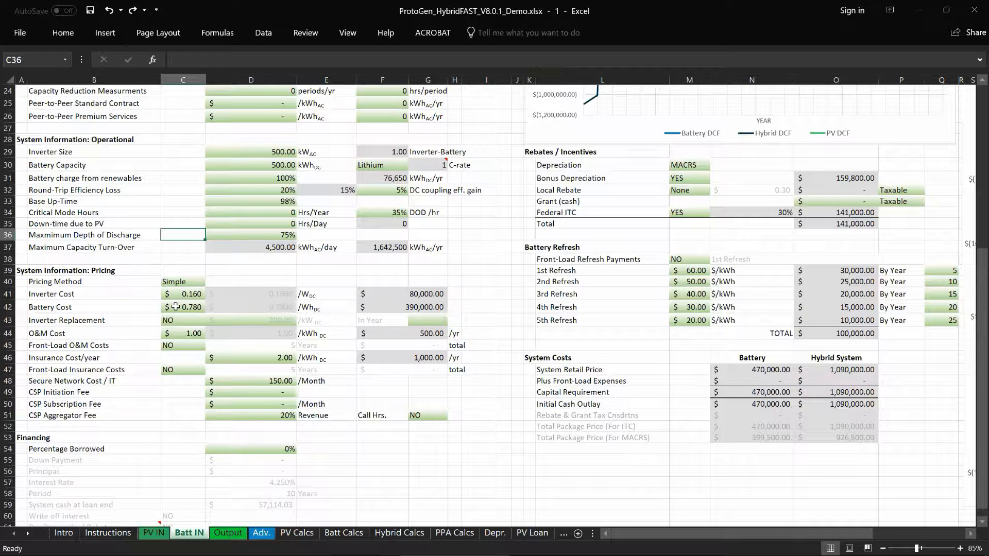
left_click(173, 294)
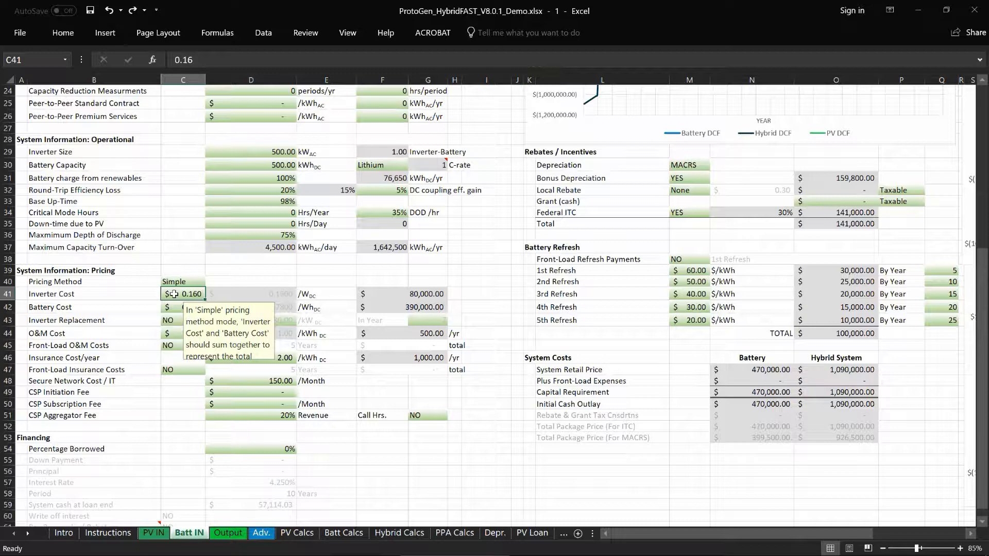
left_click(147, 534)
scroll(194, 350, "down", 6)
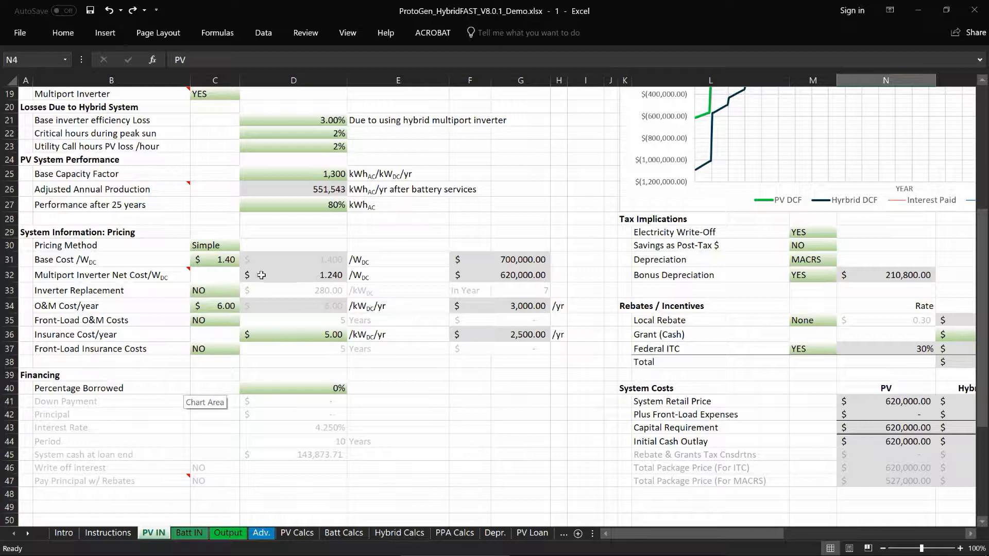
left_click(181, 534)
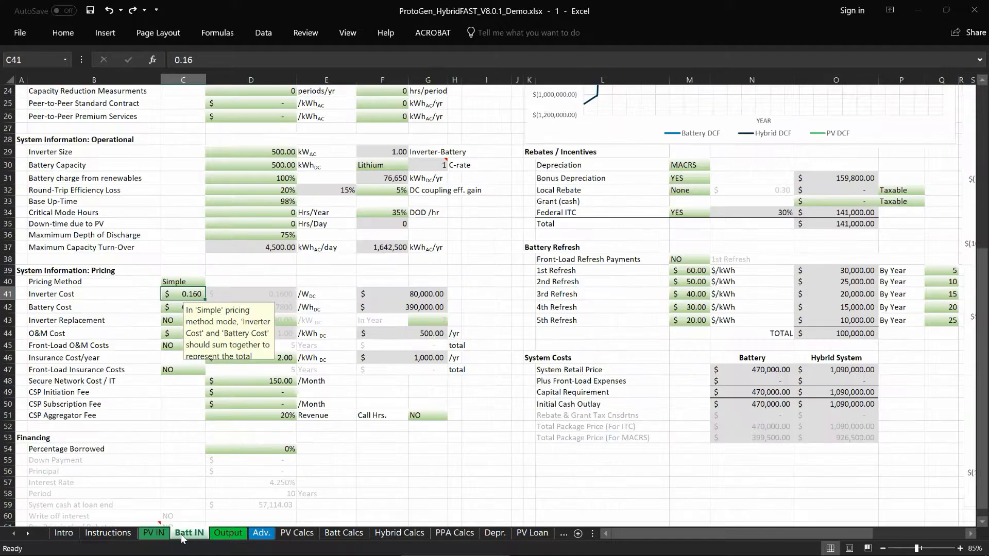
Check the sum of the Inverter Cost and Battery Cost in the battery pricing section
left_click(146, 297)
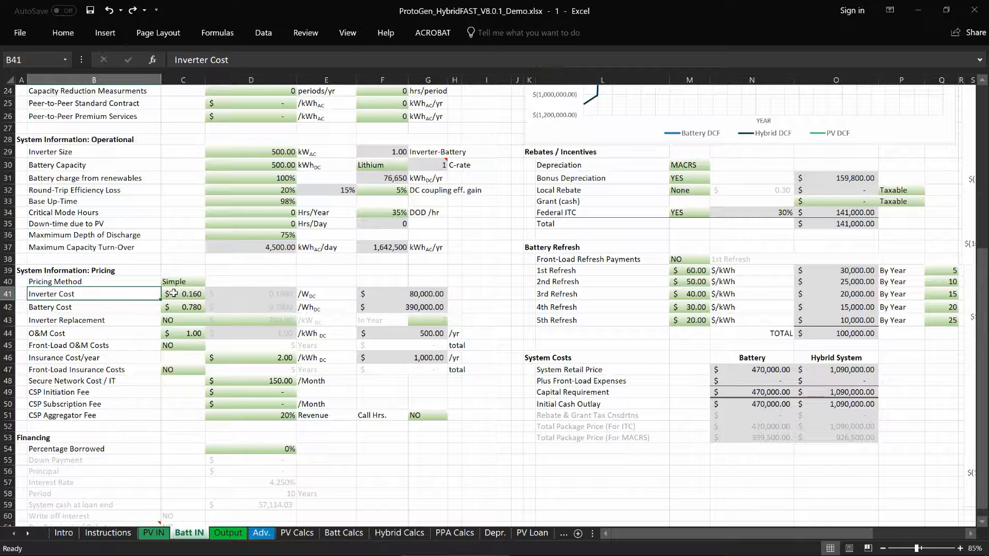
left_click_drag(174, 293, 176, 308)
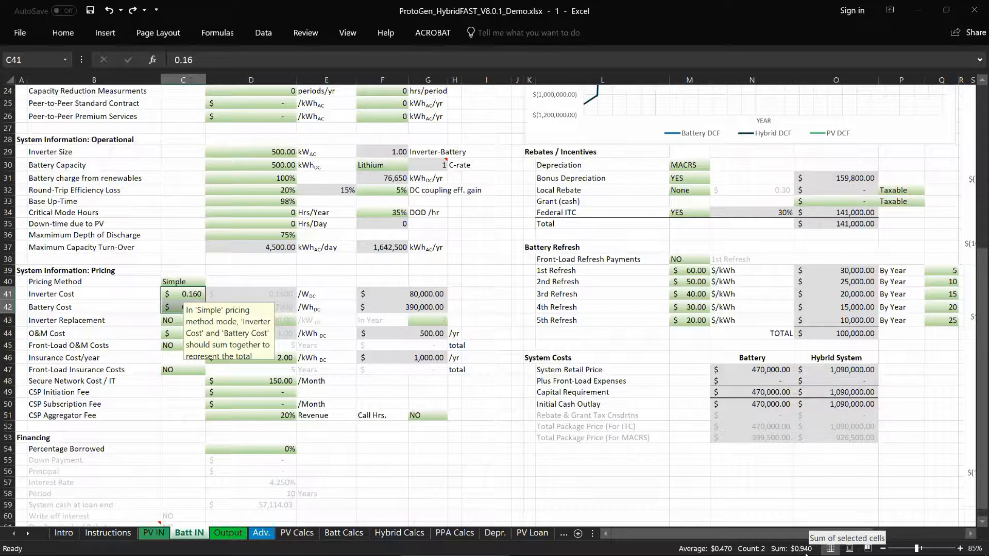
left_click(149, 294)
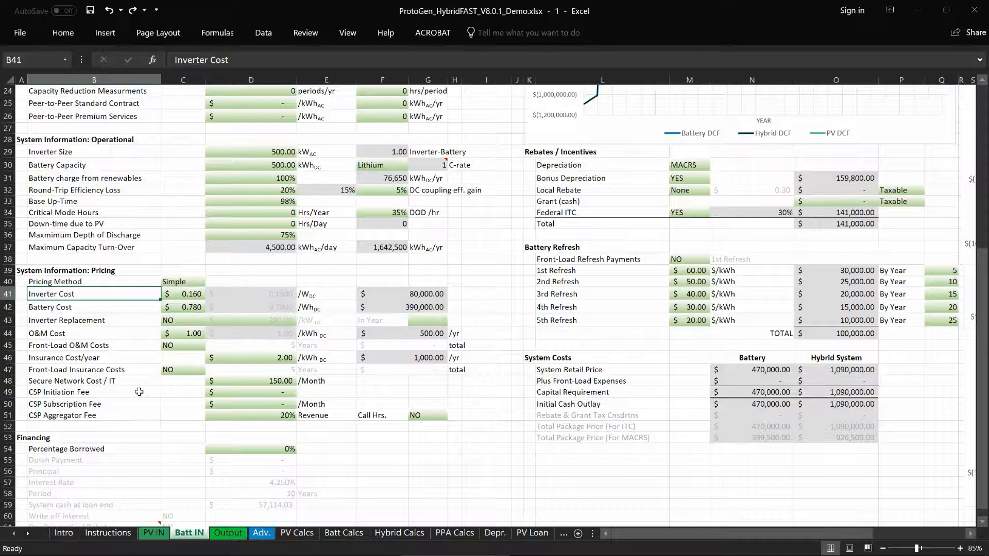
Try a CSP Initiation Fee of $350, change it to $1,500, and set the CSP Subscription Fee to $1,000 per month
left_click(228, 394)
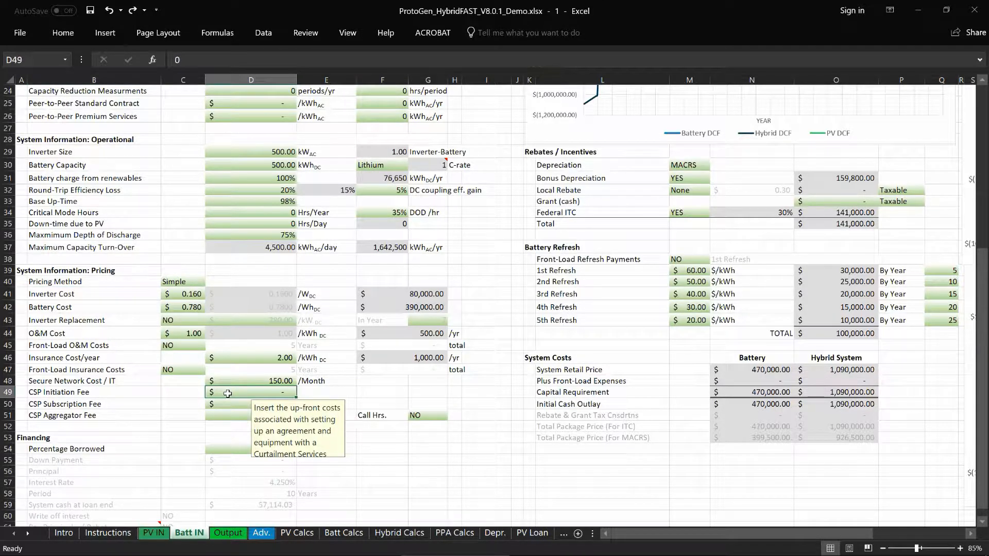
type("350")
key("Return")
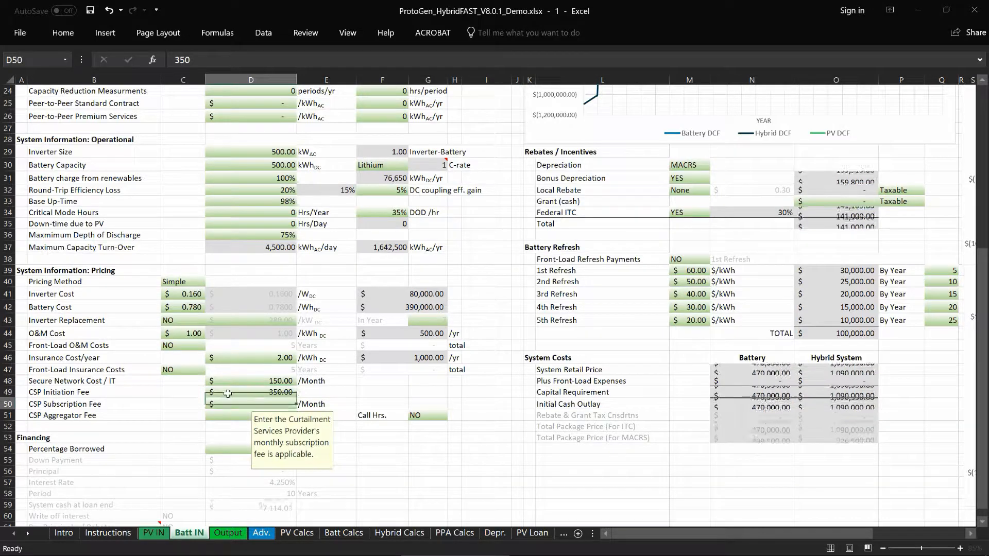
left_click(228, 394)
type("1500")
key("Return")
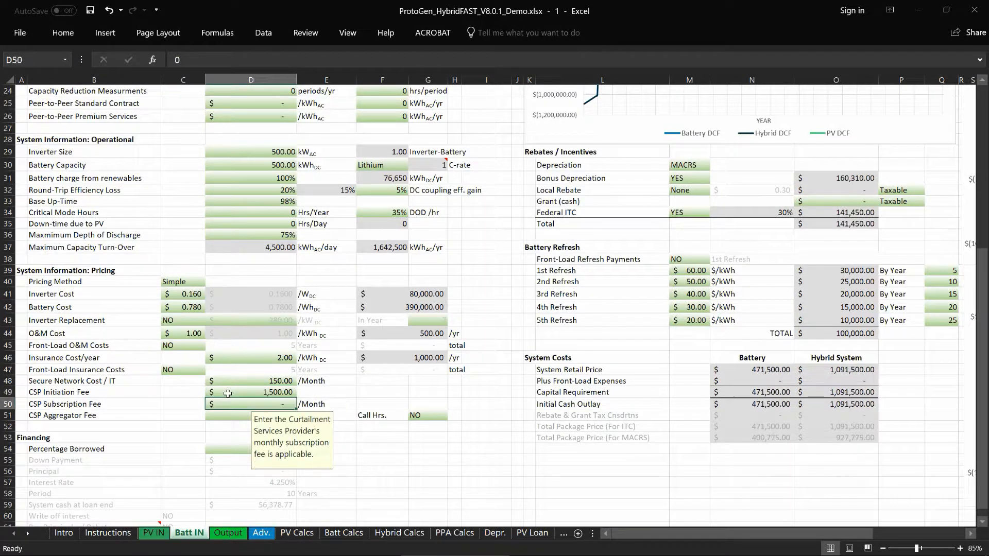
type("1000")
key("Return")
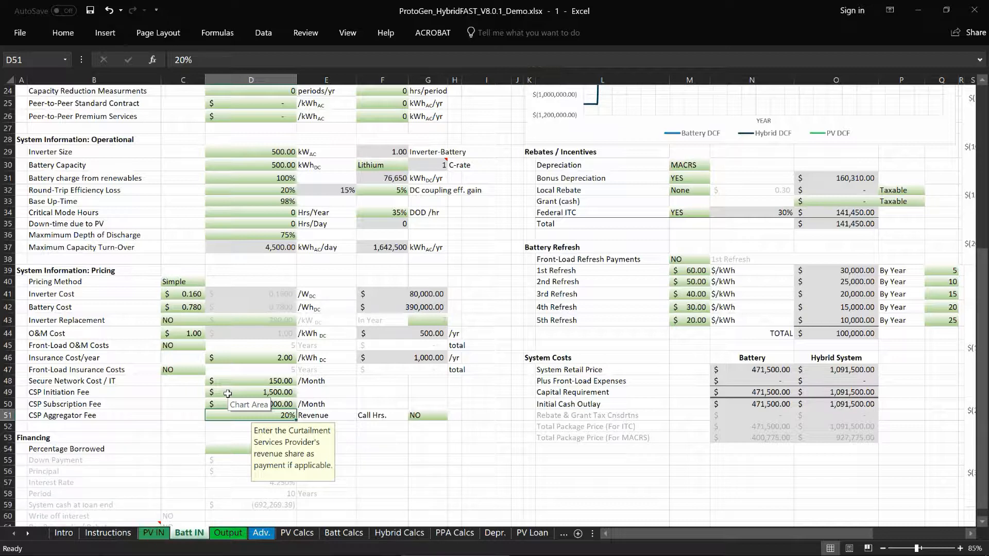
Undo the trial entries for the CSP Initiation Fee and CSP Subscription Fee
key("ctrl+z")
key("ctrl+z")
key("ctrl+z")
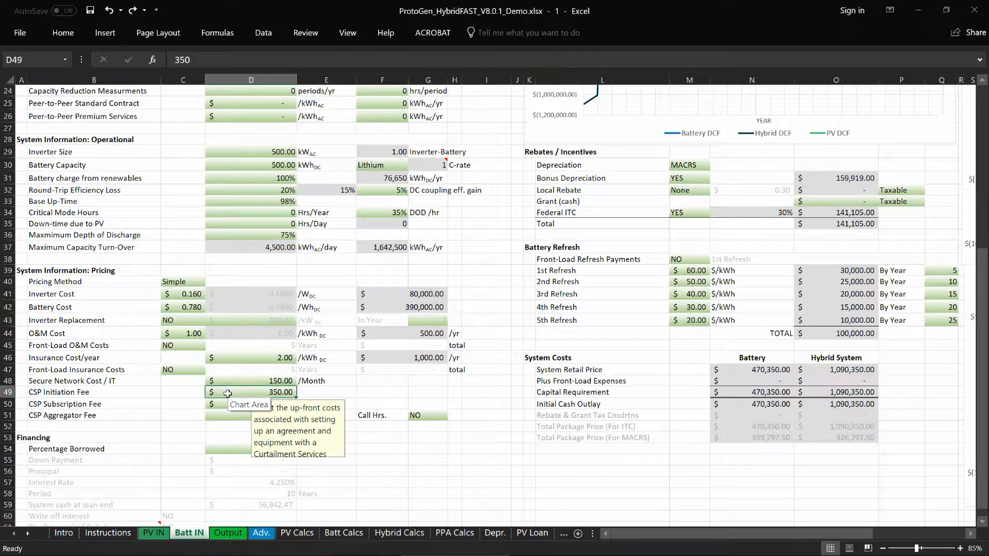
Try a CSP Subscription Fee of $350 per month and undo the entry
key("Return")
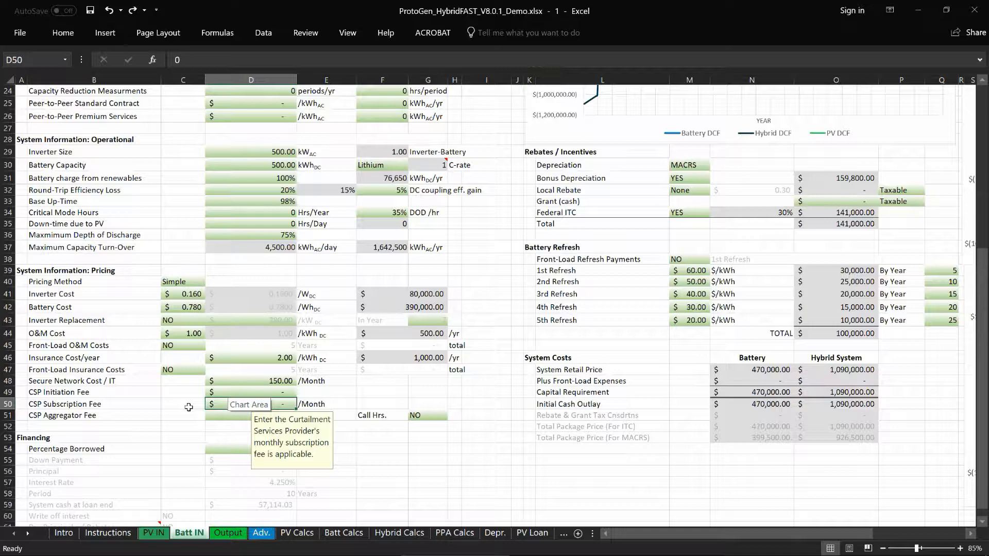
type("350")
key("Return")
left_click(167, 412)
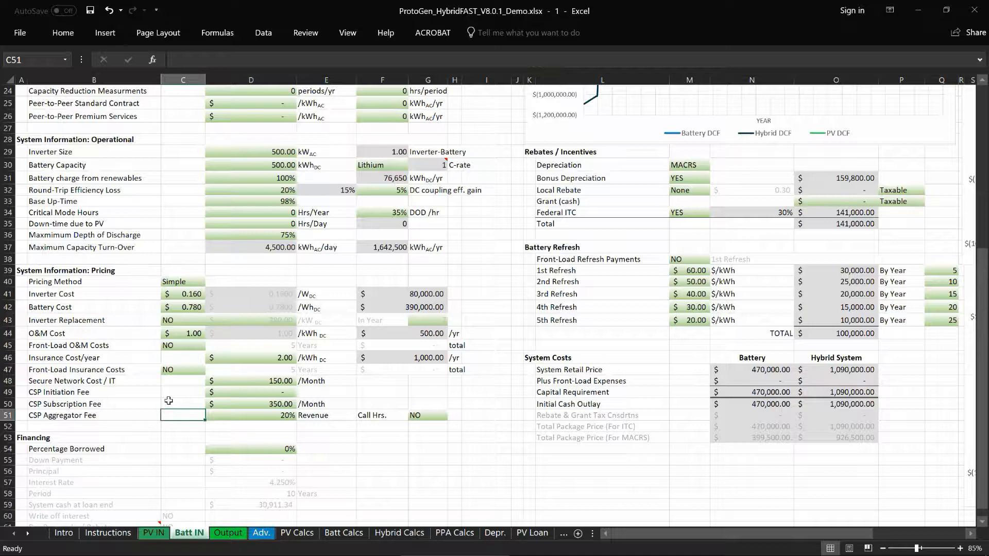
key("ctrl+z")
key("Return")
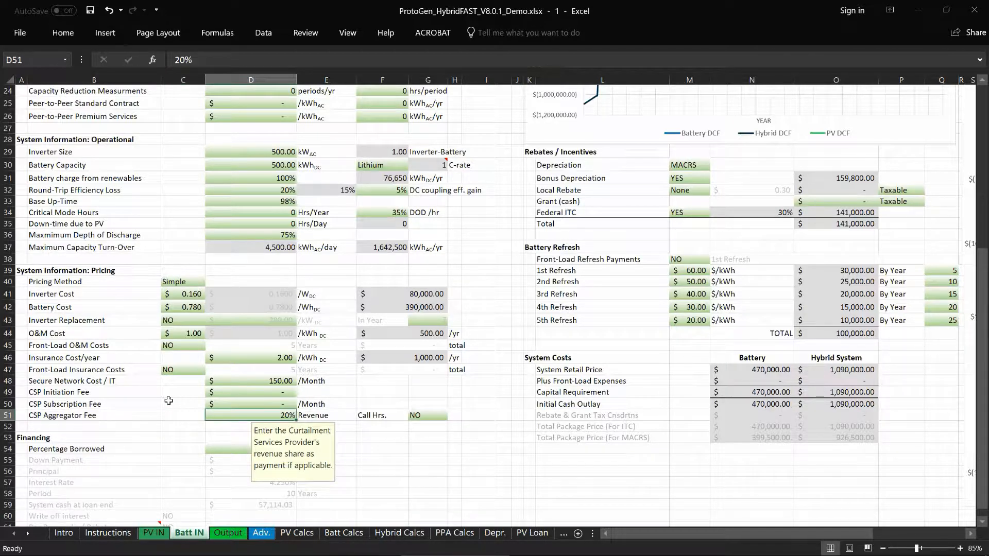
Review the Revenue Streams inputs from Real-Time market through Capacity Reduction Measurements
left_click(172, 418)
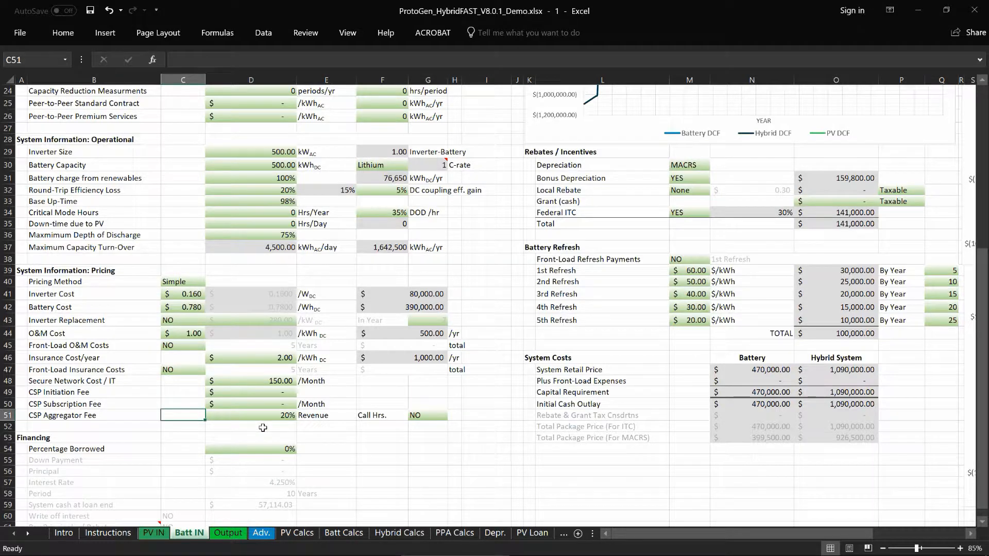
scroll(262, 428, "up", 5)
scroll(262, 428, "up", 3)
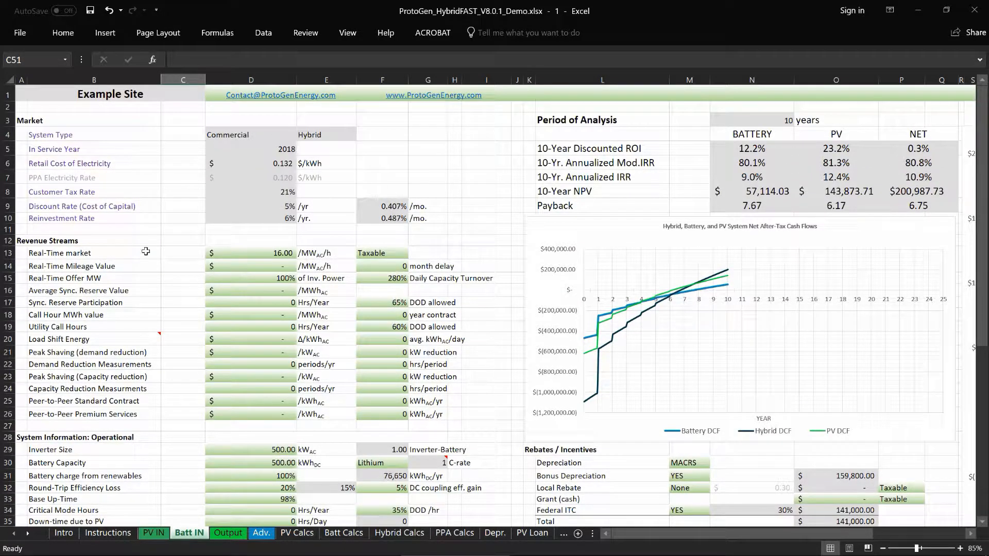
left_click_drag(120, 250, 430, 392)
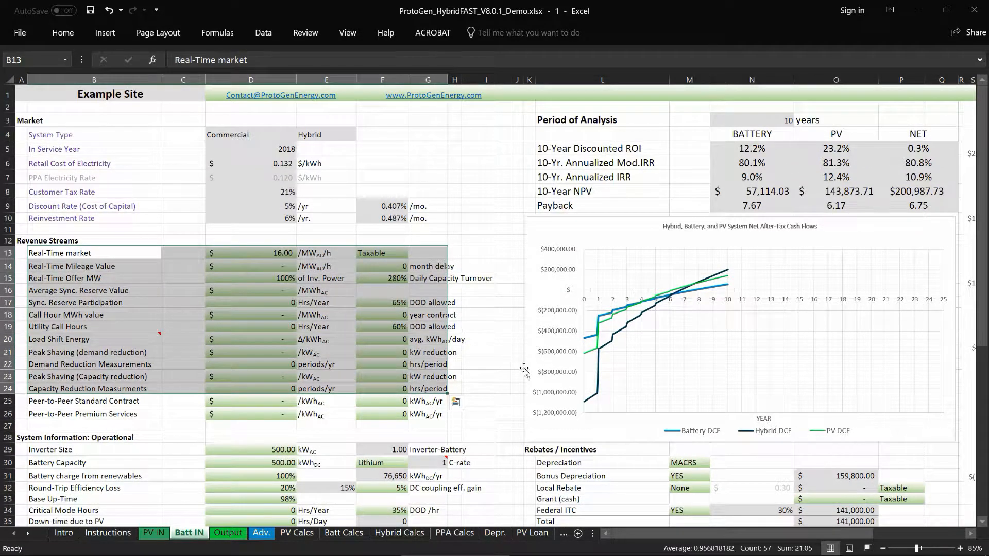
left_click(486, 376)
Move the Revenues, Savings, Expenses Years 1-10 (Pre-Tax) chart excluding rebates and depreciation beside the Revenue Streams inputs
left_click_drag(678, 531, 717, 531)
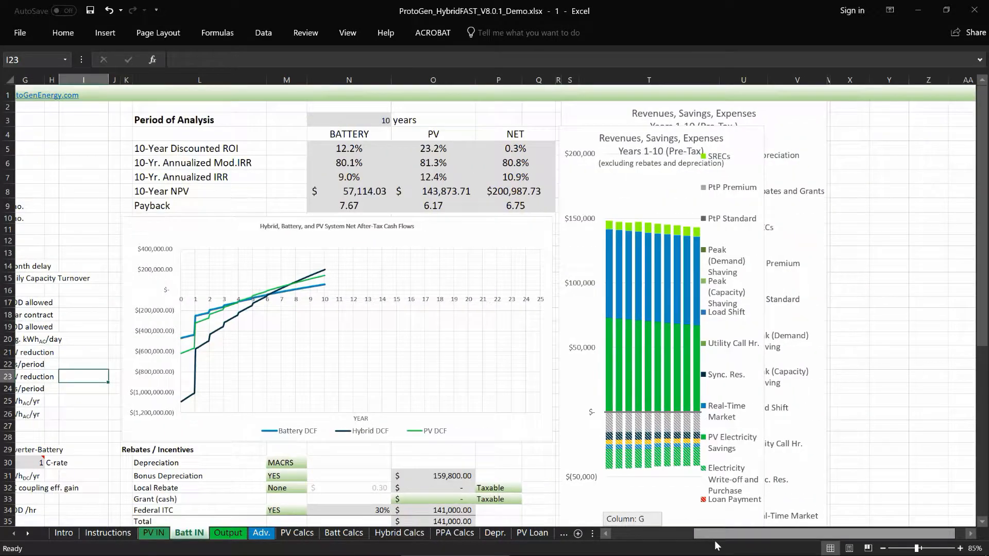
left_click_drag(587, 278, 124, 237)
left_click_drag(725, 533, 569, 527)
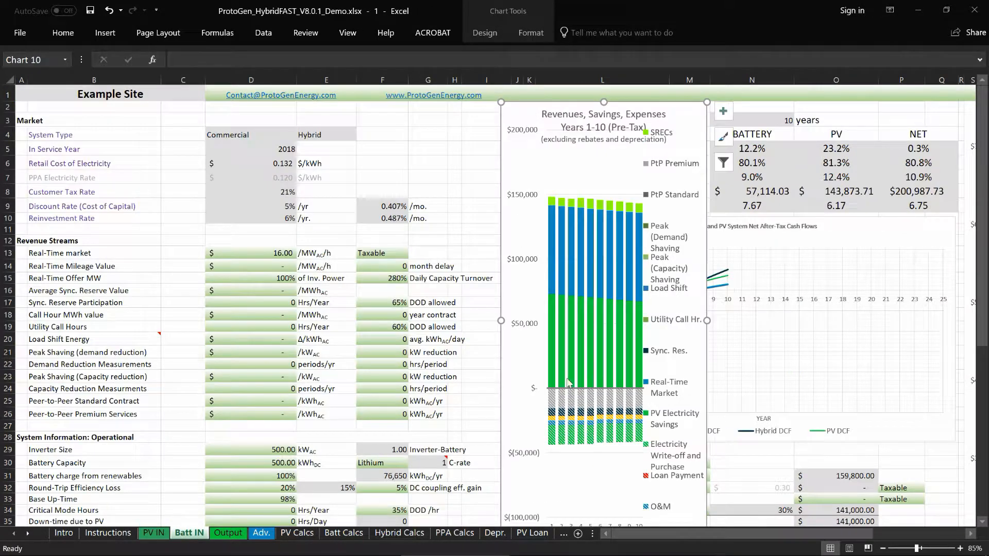
Make the Revenues, Savings, Expenses chart taller and shift it up to the first row of the sheet
scroll(570, 412, "down", 4)
left_click_drag(604, 387, 604, 499)
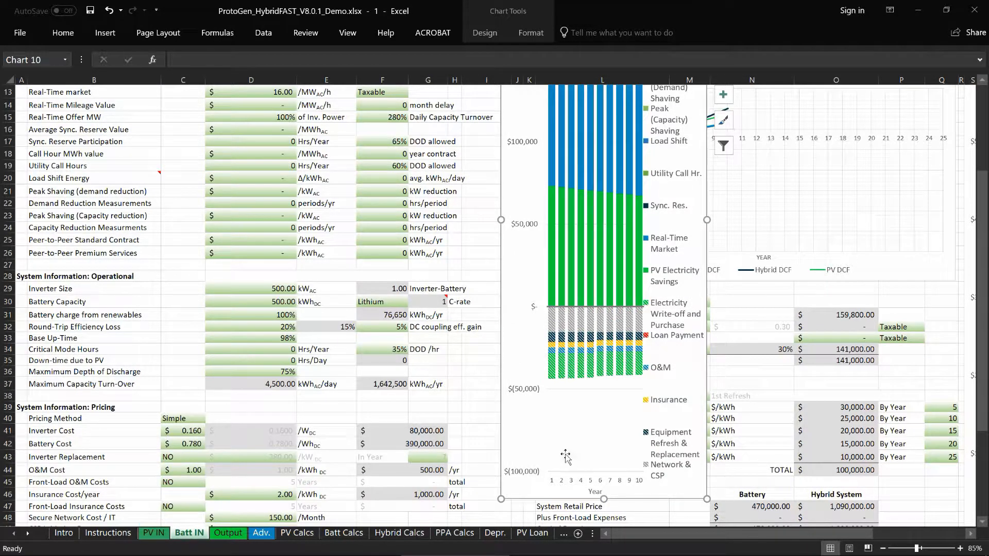
left_click_drag(604, 499, 604, 471)
scroll(591, 407, "up", 4)
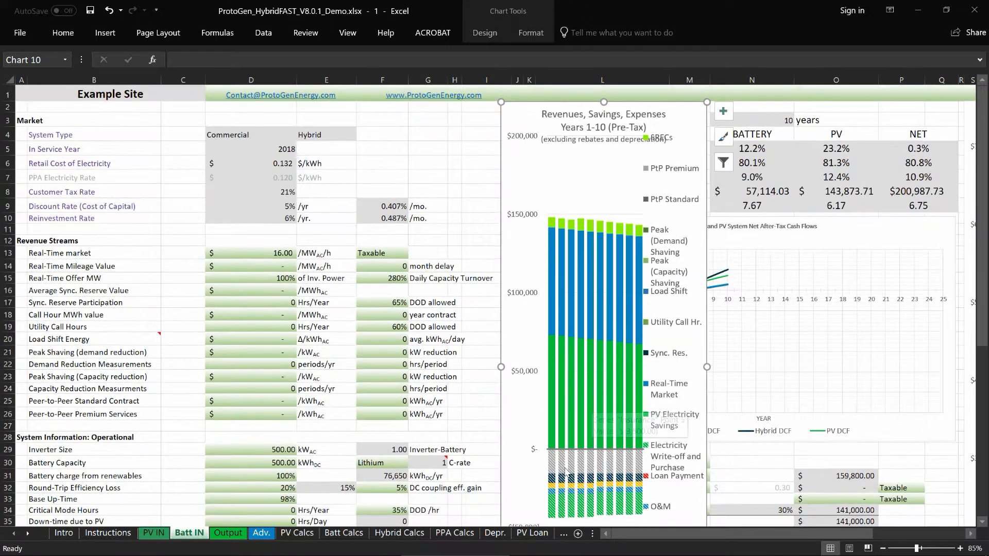
left_click(582, 164)
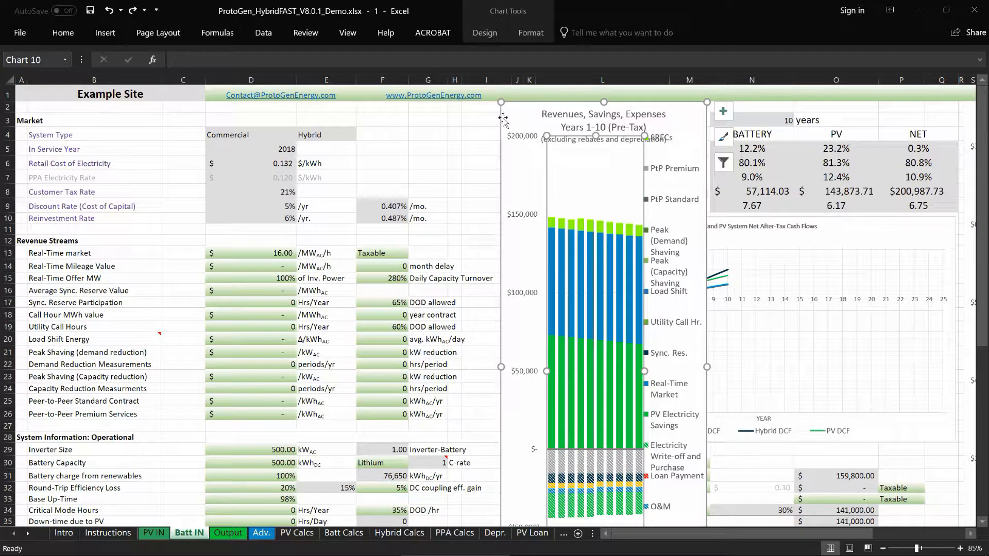
left_click_drag(518, 114, 517, 99)
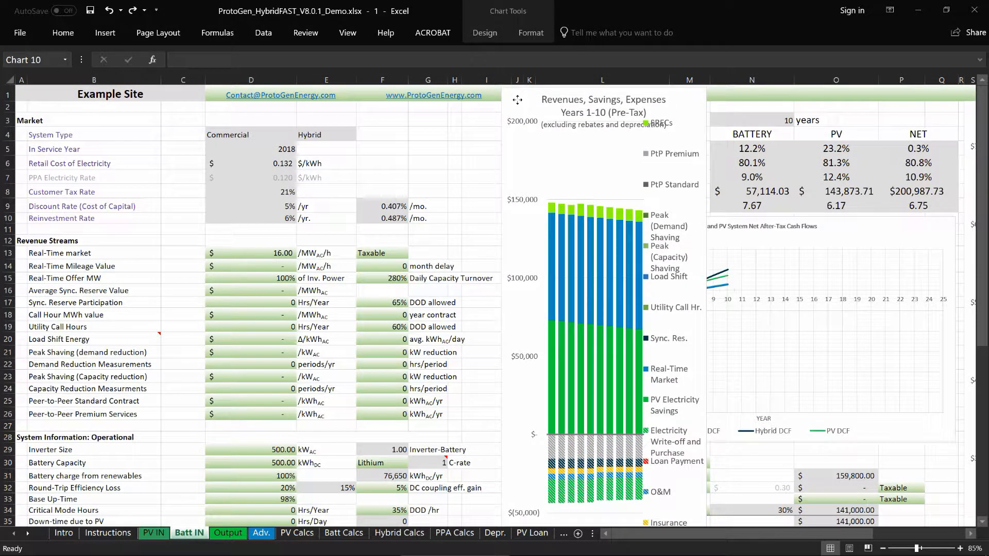
left_click(481, 313)
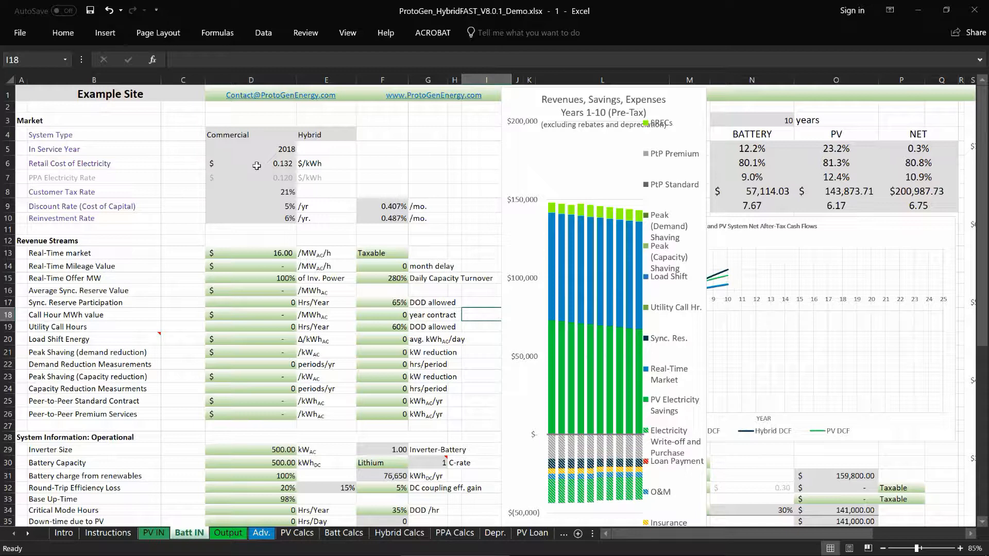
Set the Peer-to-Peer Standard Contract price to $0.15/kWh and its purchased energy to 500 kWh/yr
left_click(264, 403)
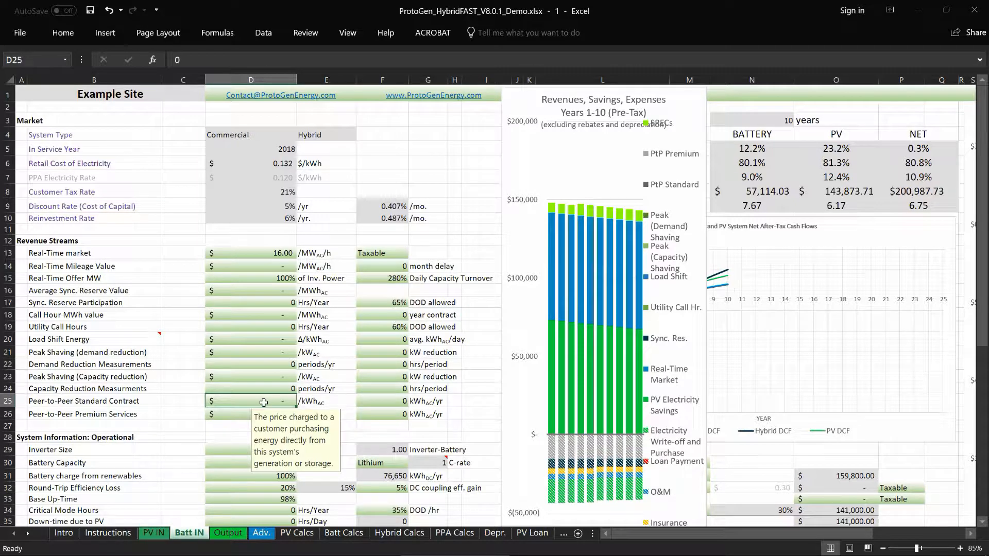
type("0.15")
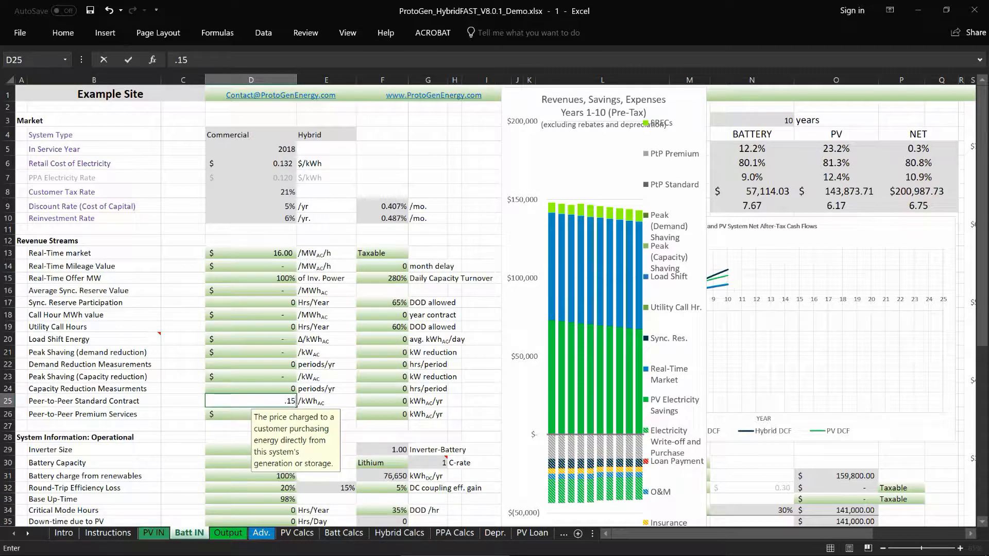
key("Return")
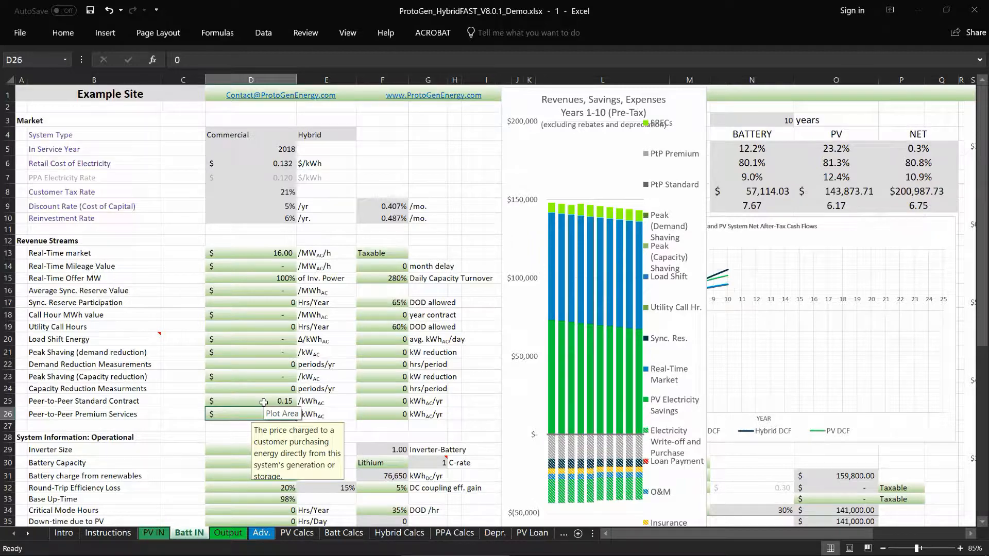
scroll(264, 402, "down", 4)
scroll(263, 402, "up", 4)
left_click(377, 401)
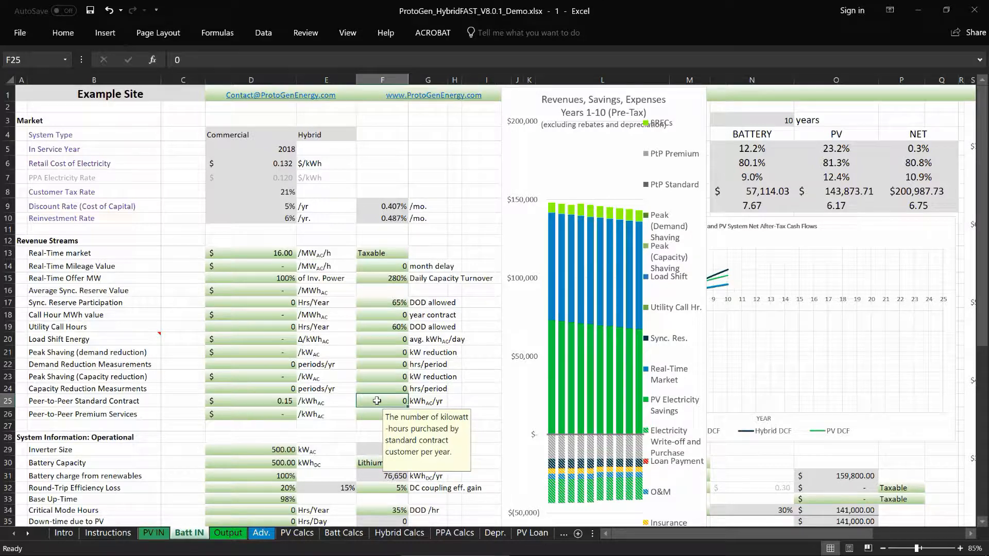
type("500")
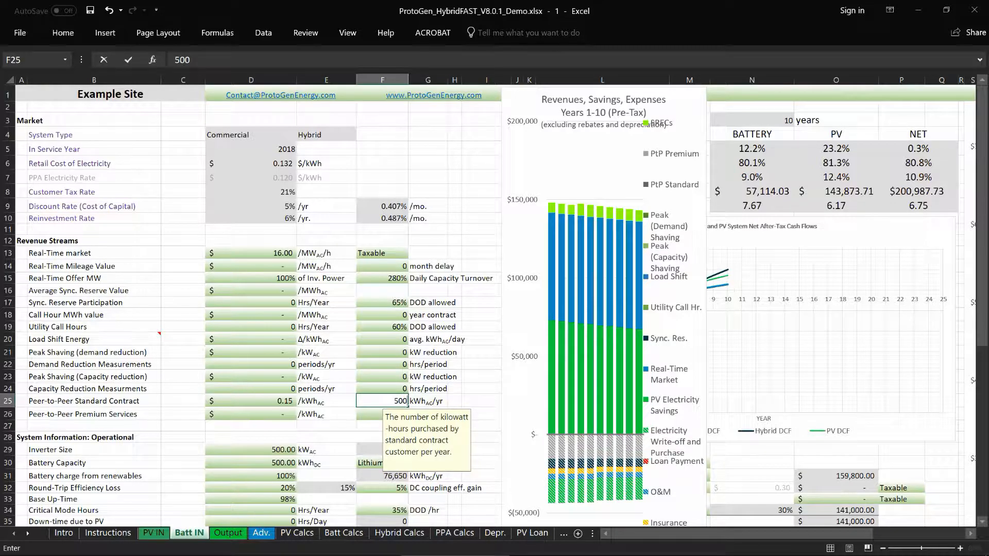
key("Return")
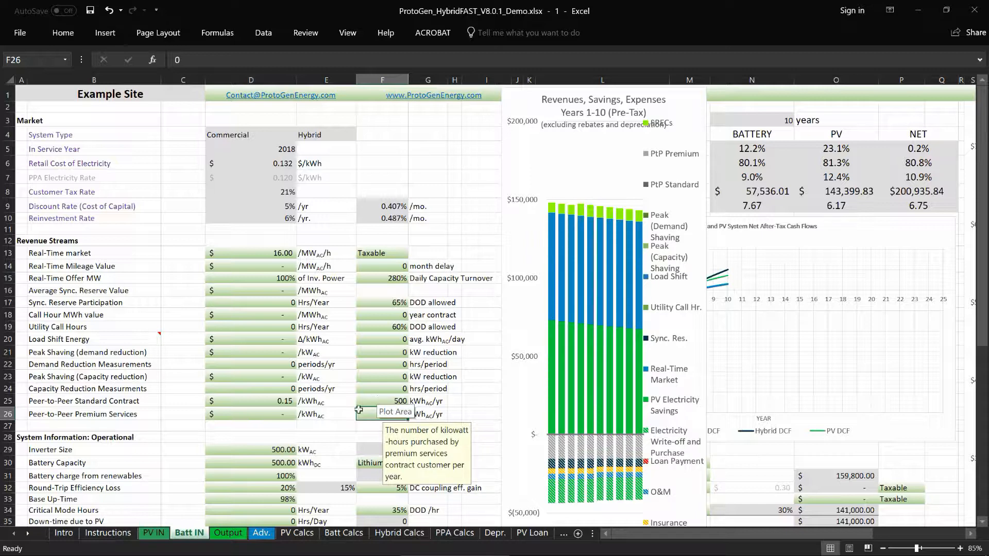
Try 0 kWh/yr for the Peer-to-Peer Standard Contract energy and undo the entry
left_click(371, 397)
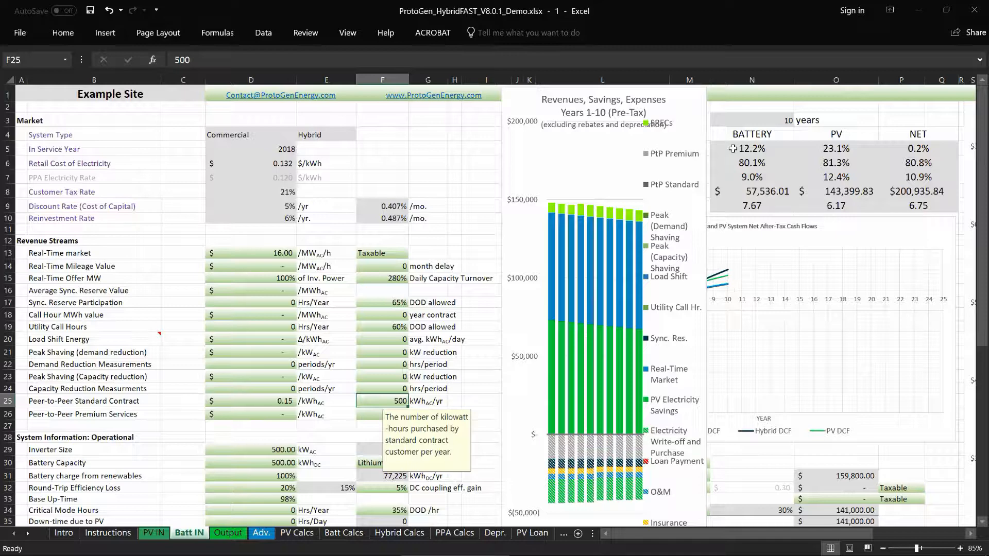
type("0")
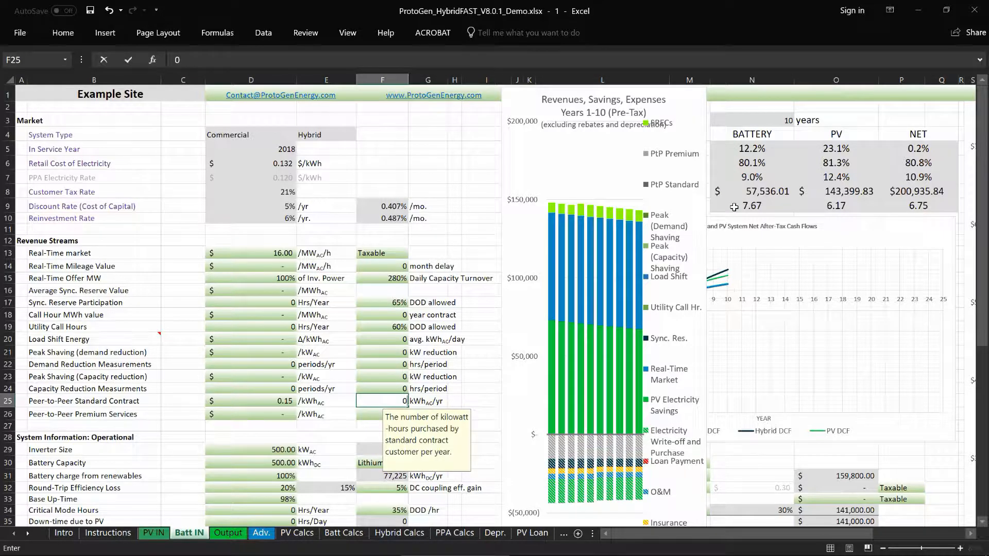
key("Return")
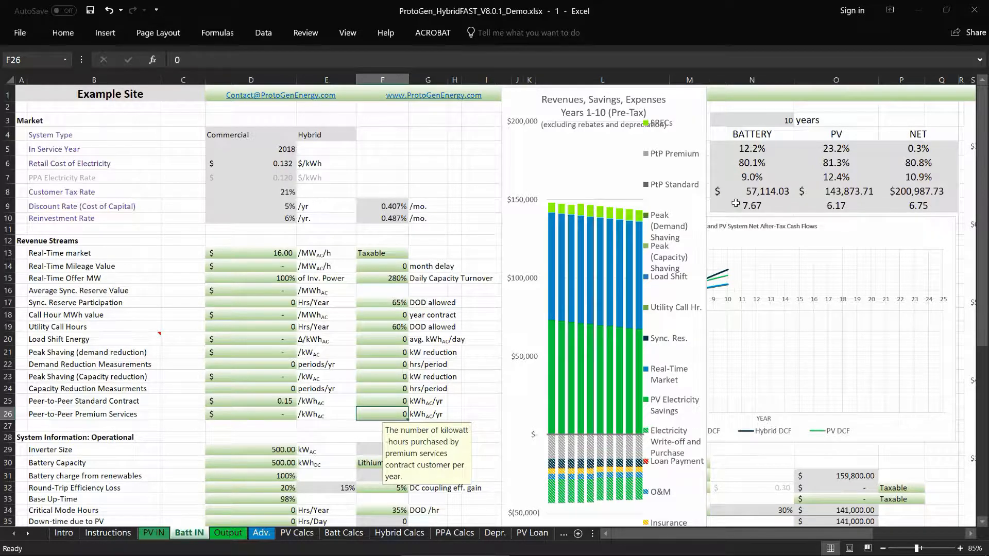
key("ctrl+z")
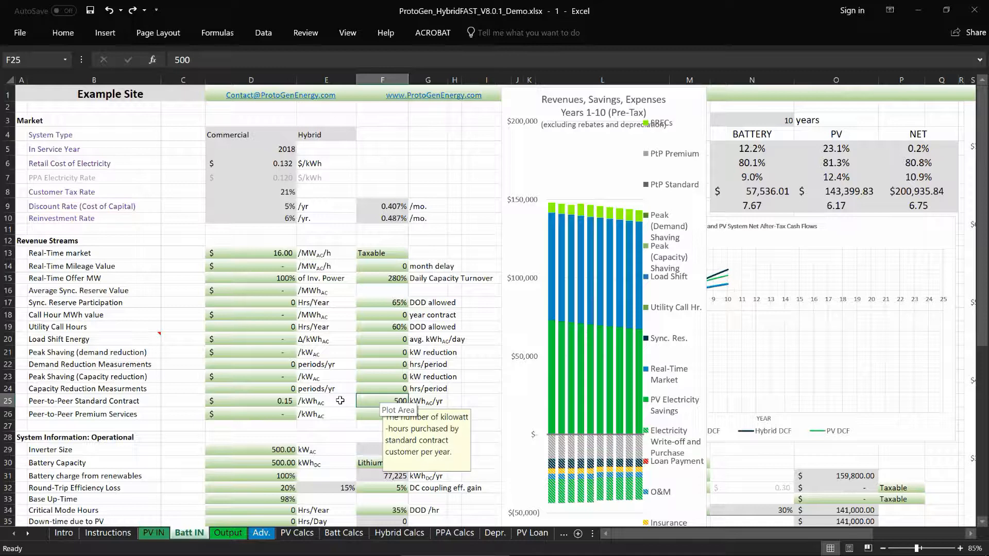
Try 5000 kWh/yr for the Peer-to-Peer Standard Contract energy and reset it to 0
type("5000")
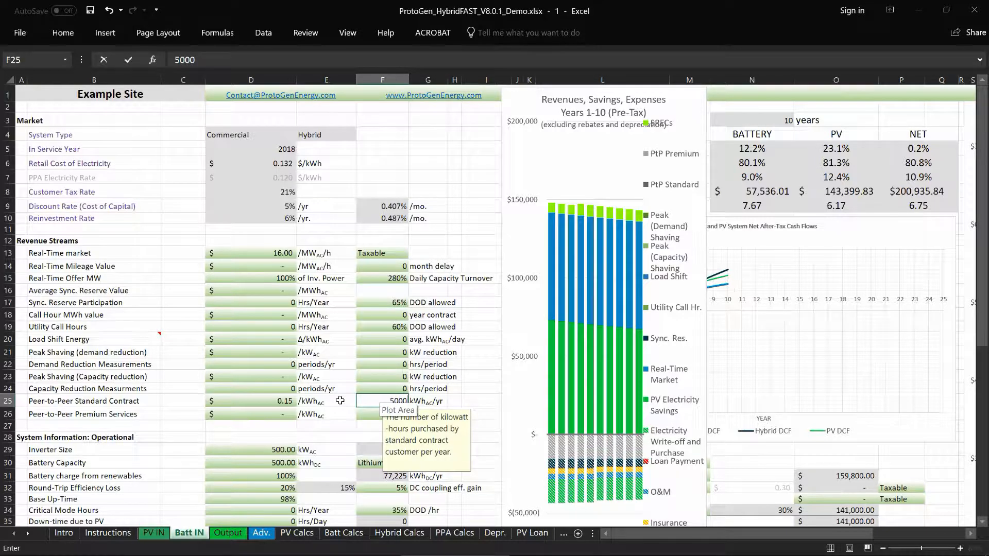
key("Return")
left_click(473, 402)
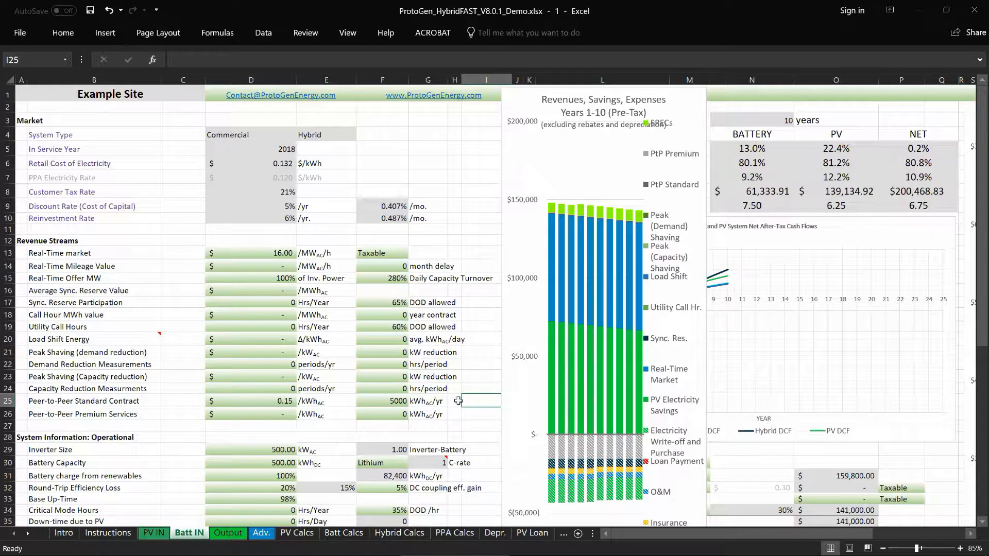
left_click(389, 402)
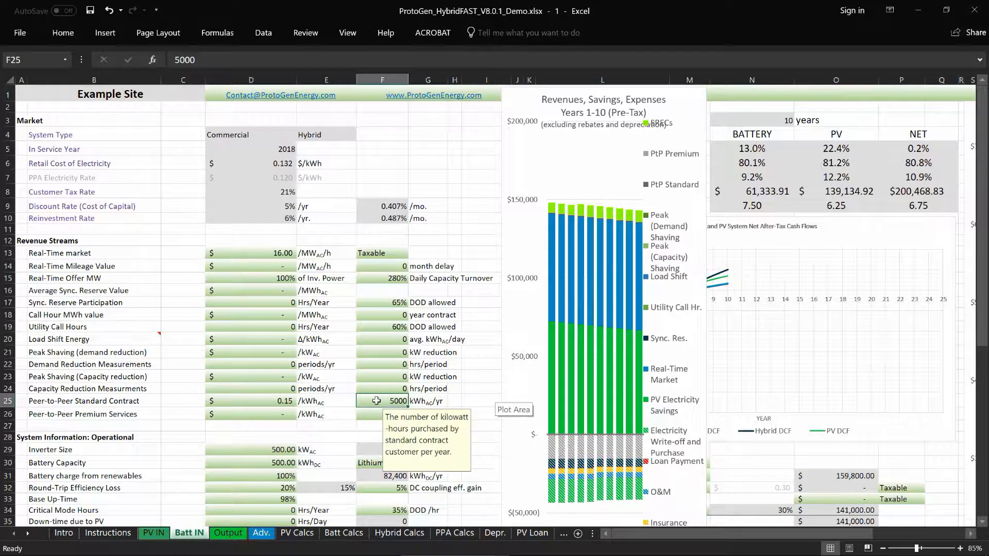
type("0")
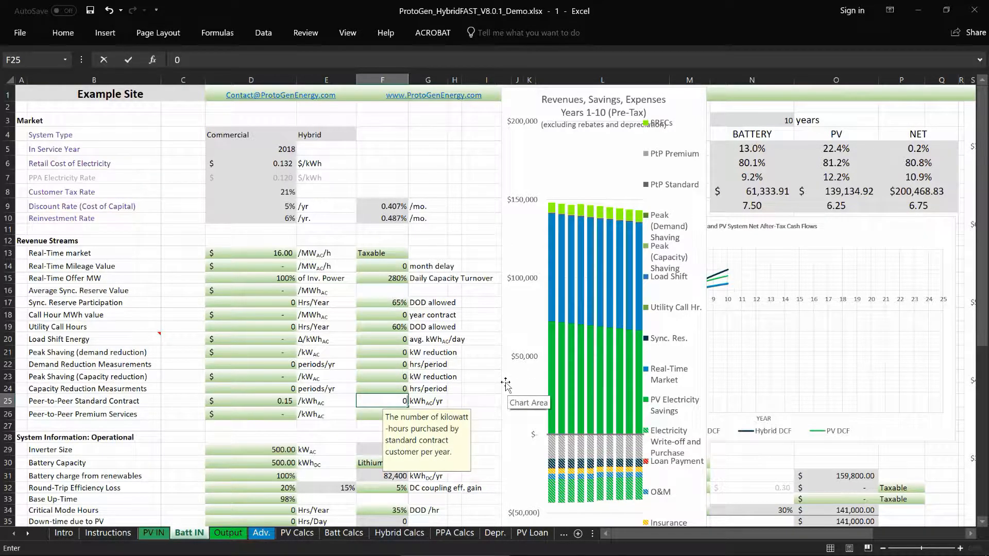
key("Return")
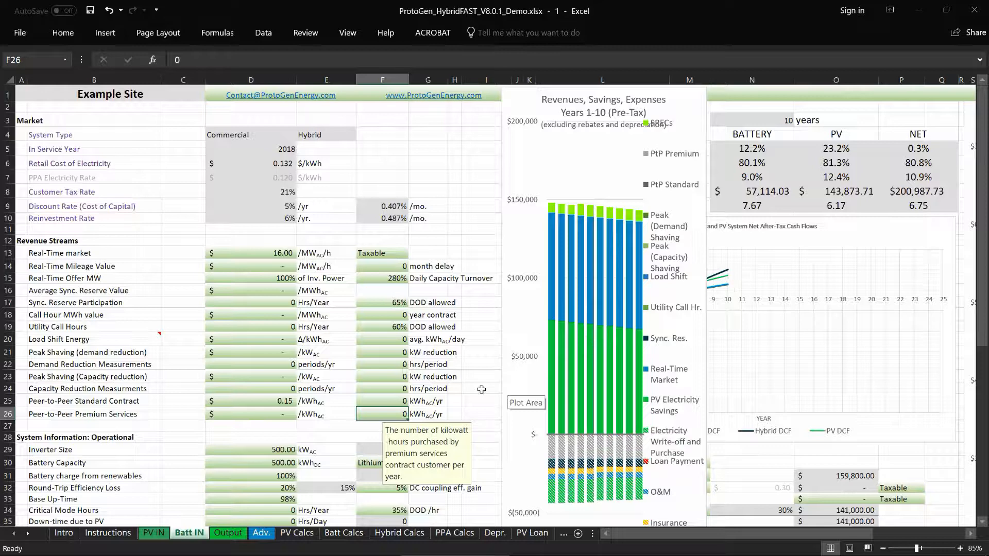
Set the Peer-to-Peer Standard Contract price to $0.12/kWh with 5000 kWh/yr purchased
left_click(265, 401)
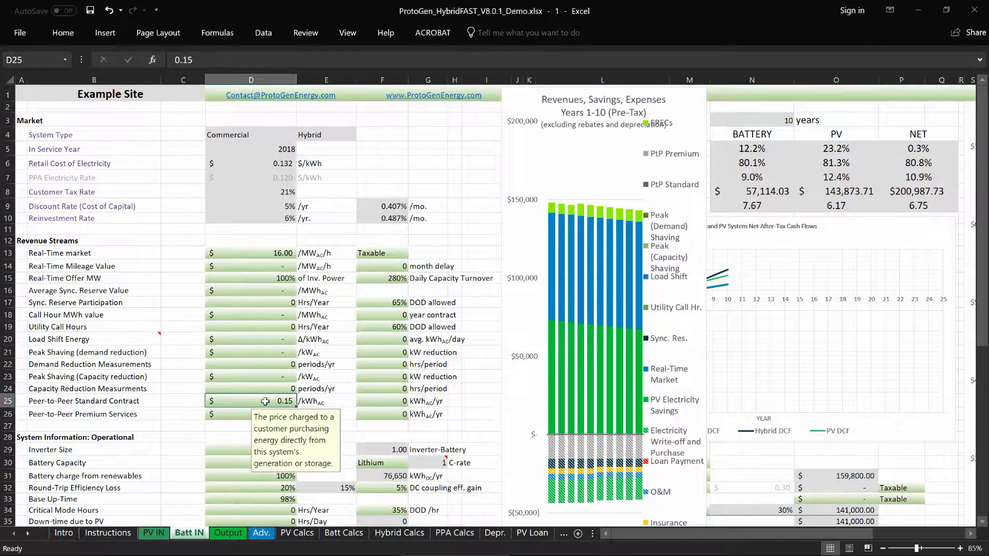
type(".12")
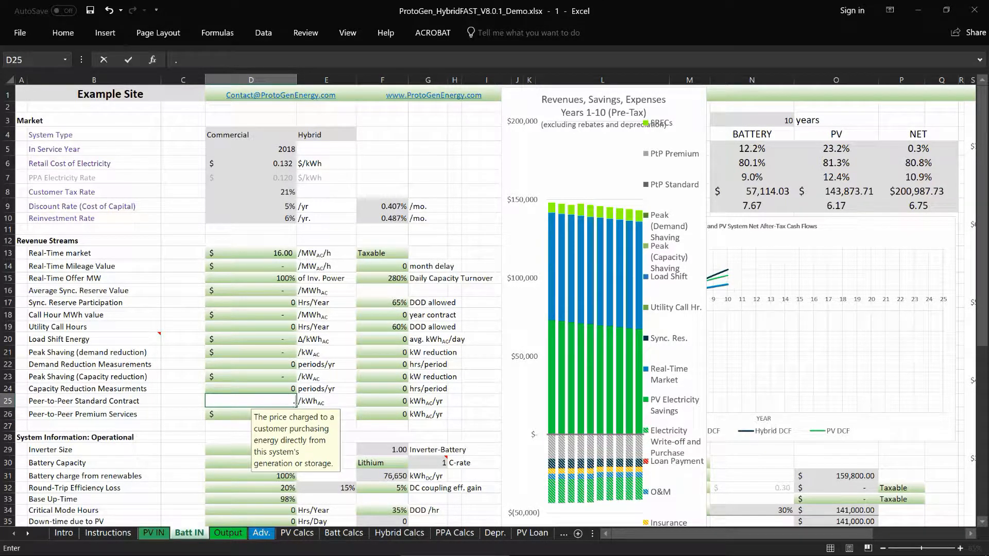
left_click(374, 401)
type("5000")
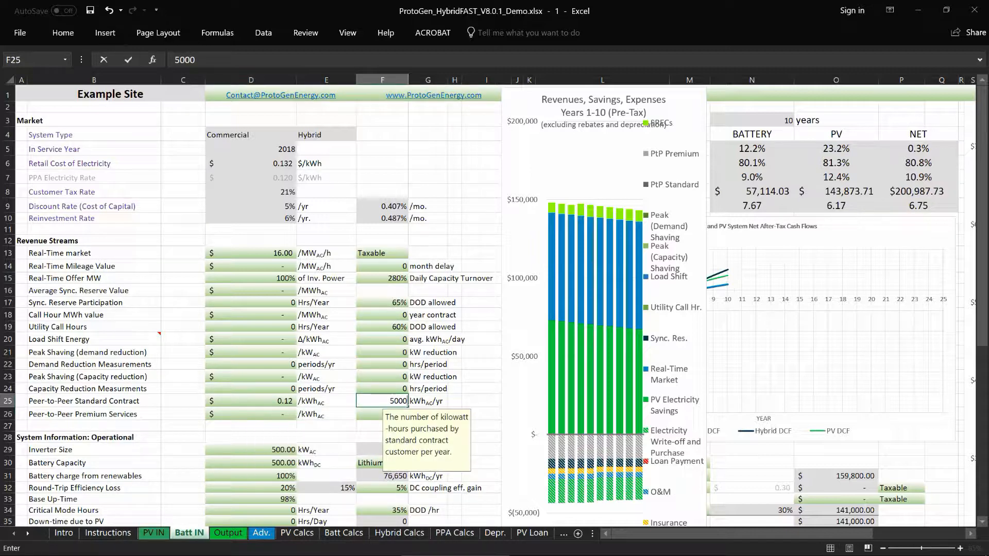
key("Return")
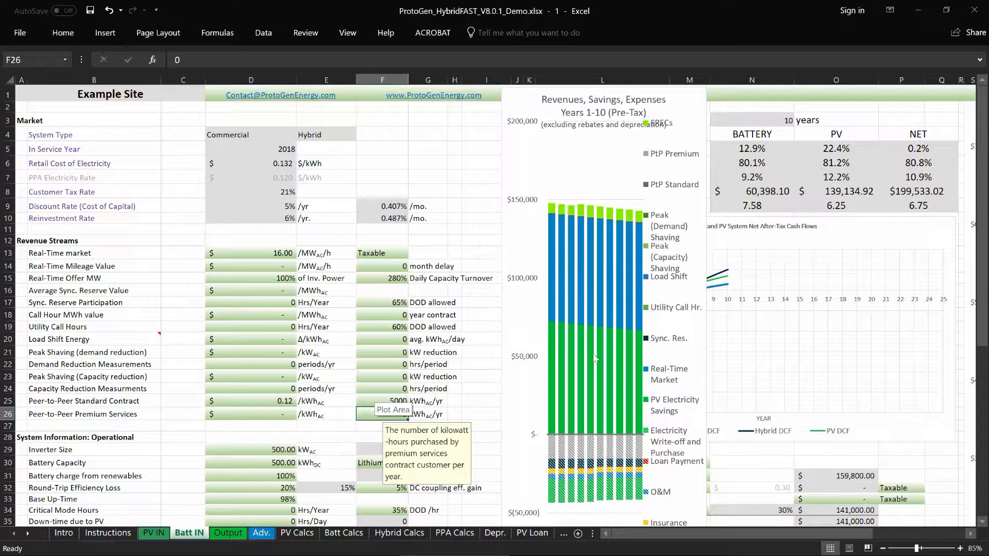
left_click(475, 400)
Change the Peer-to-Peer Standard Contract price to $0.15/kWh
left_click(263, 402)
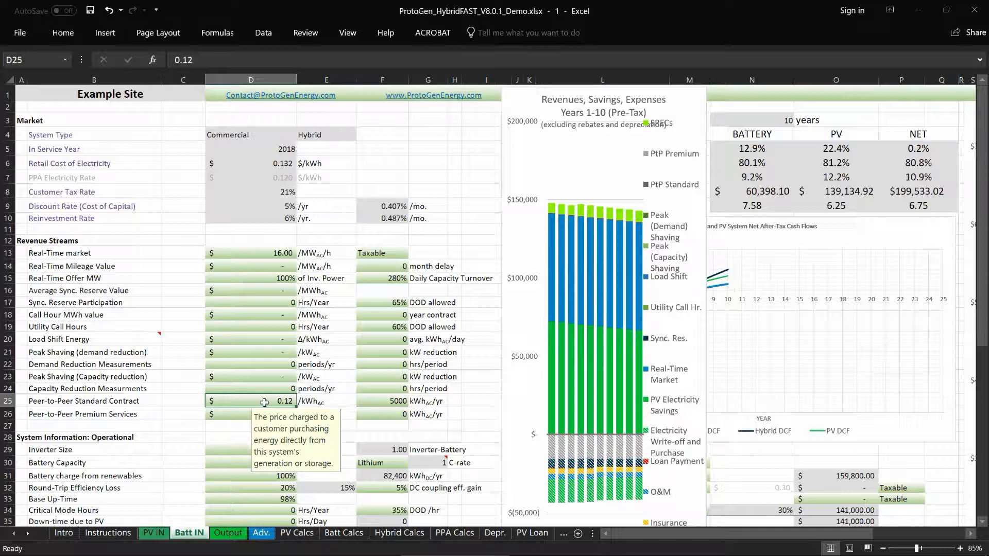
type("1")
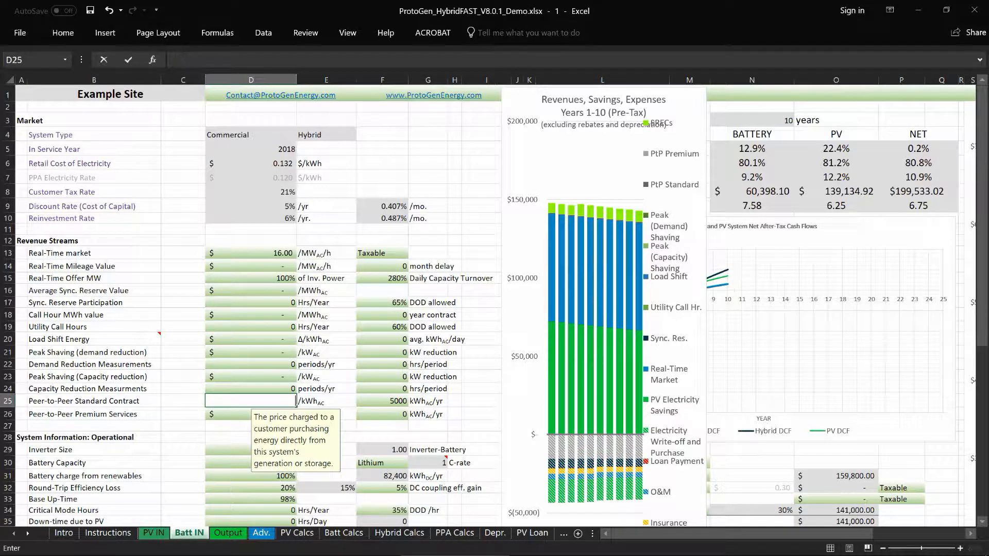
type("15")
key("Return")
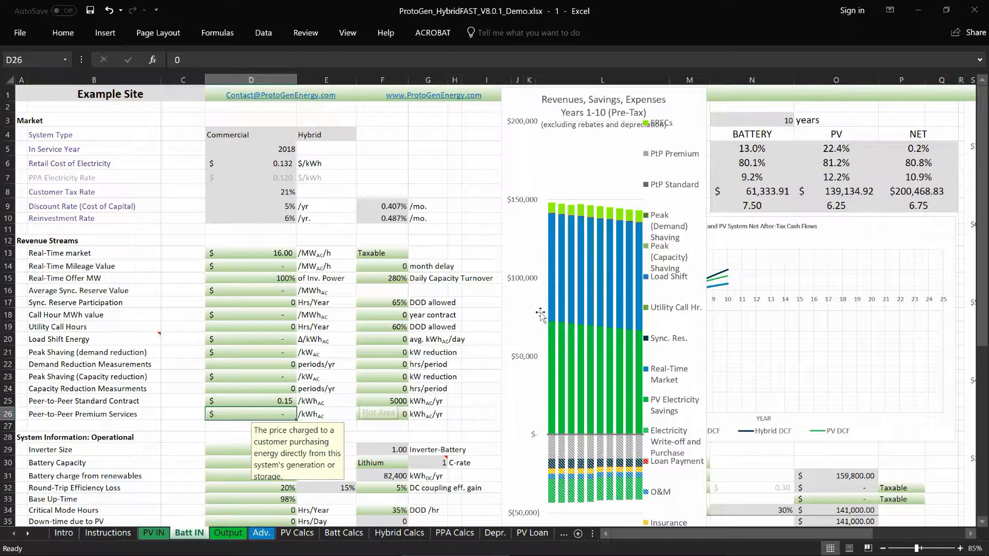
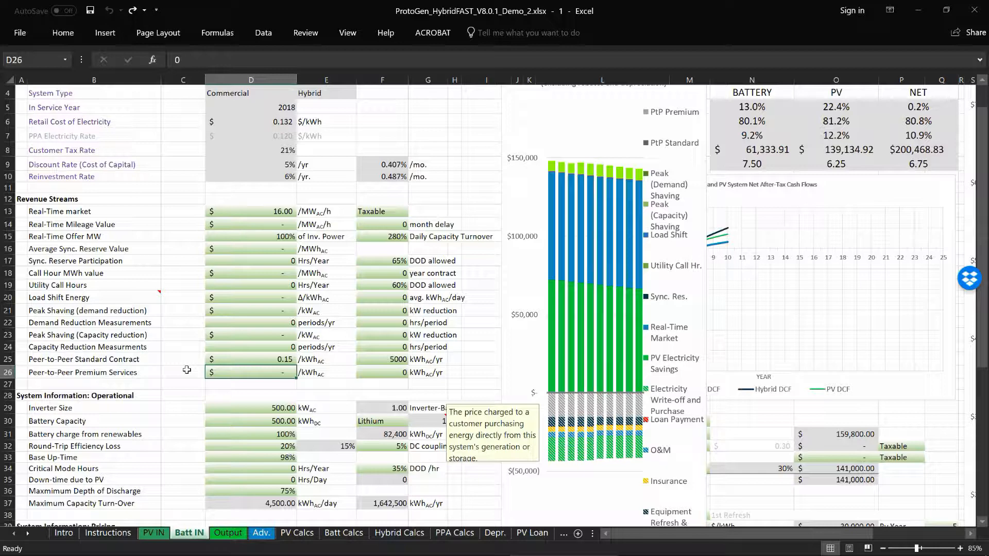
Set the Peer-to-Peer Premium Services price to $0.50/kWh with 500 kWh/yr purchased
type("5")
key("BackSpace")
type(".5")
key("Return")
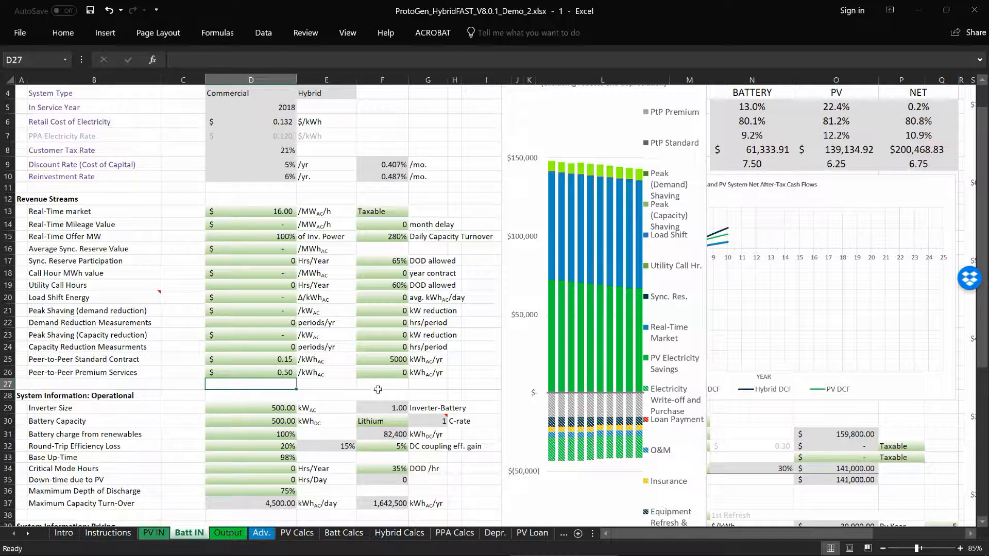
left_click(394, 373)
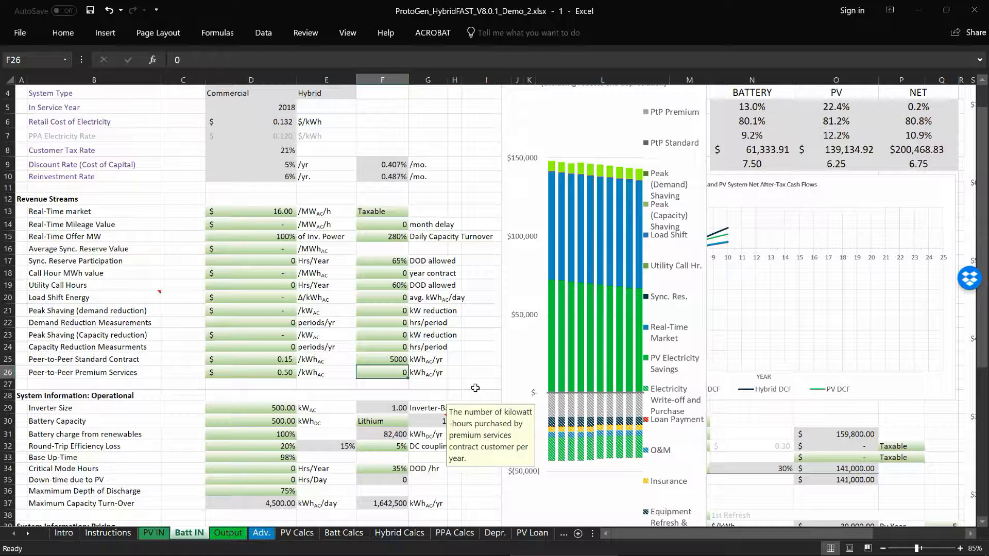
type("500")
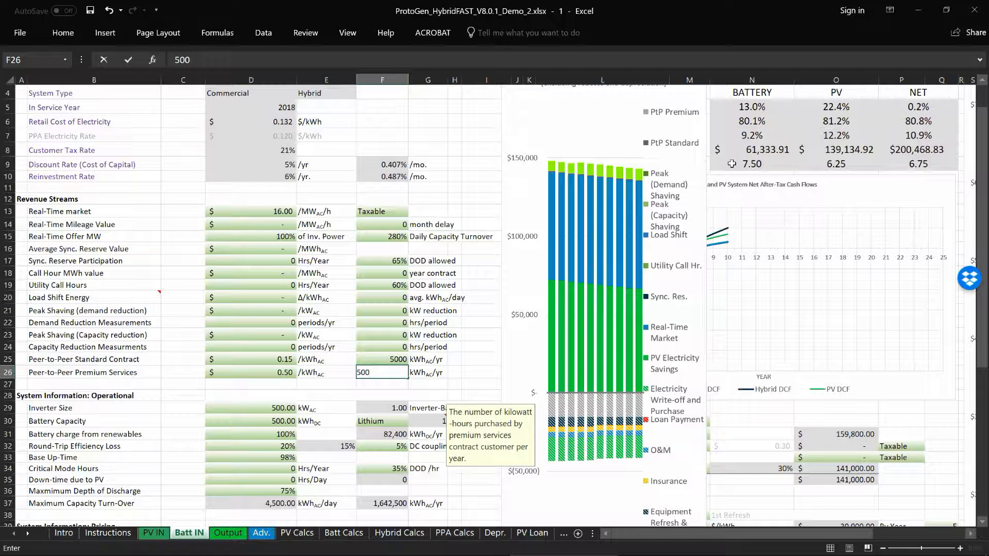
key("Return")
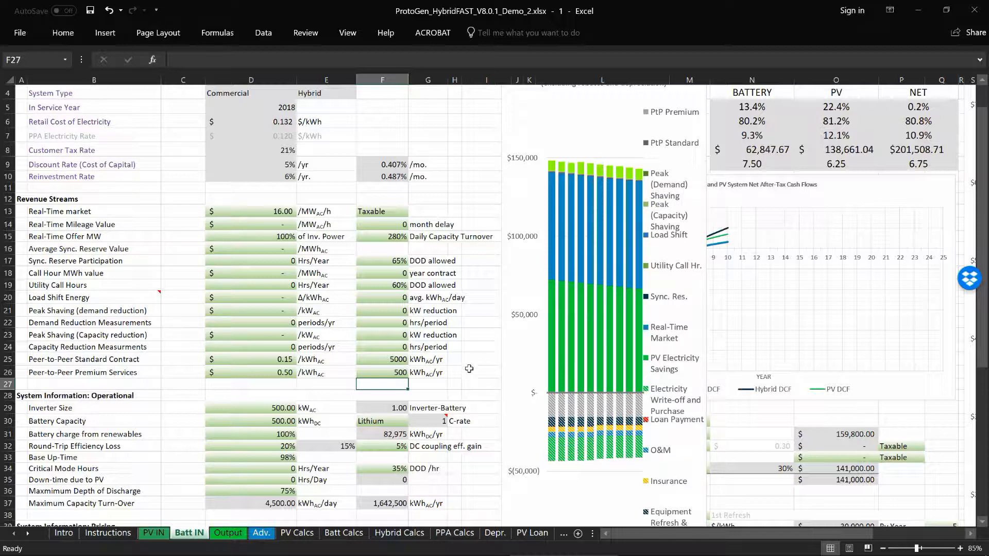
Try 5000 and 10000 kWh/yr for the Peer-to-Peer Premium Services energy and reset it to 500
key("Up")
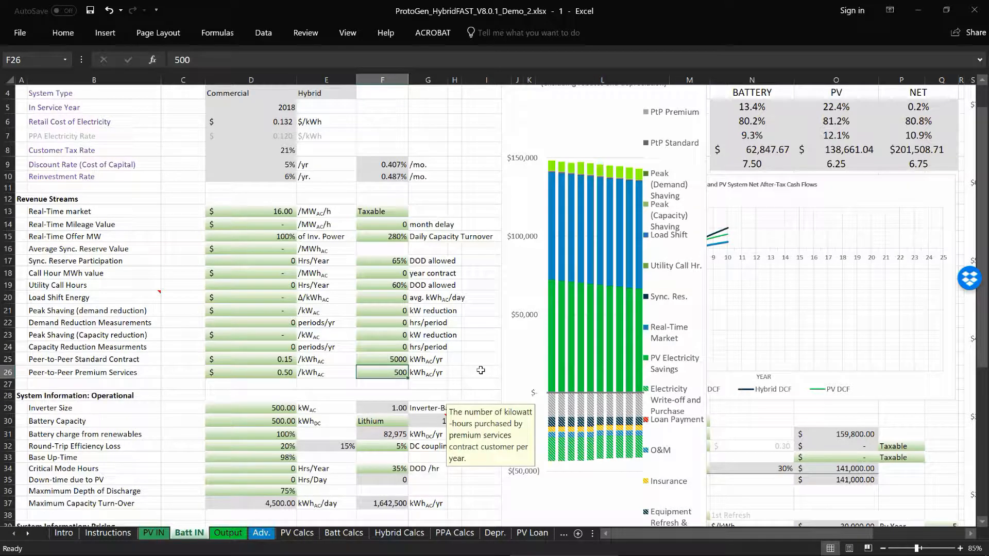
type("5000")
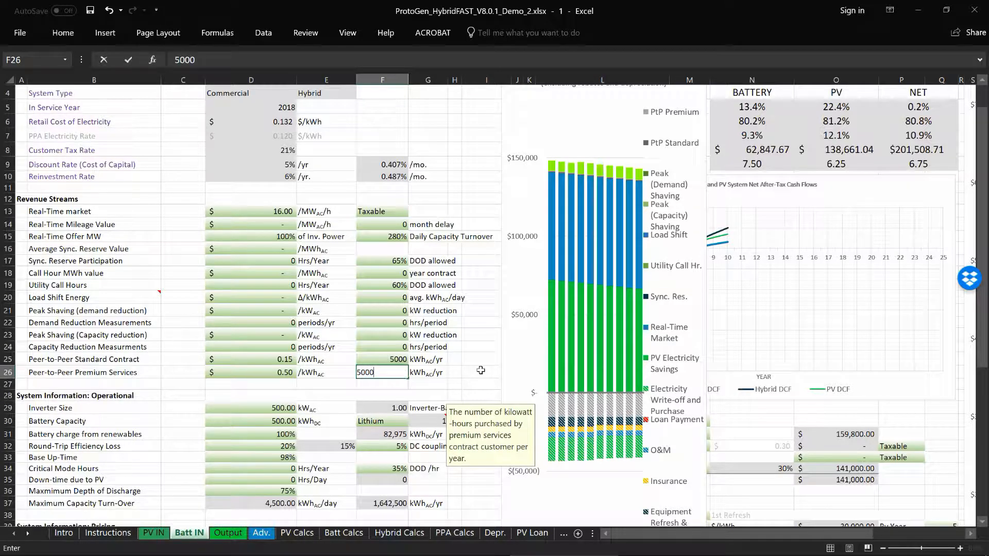
key("Return")
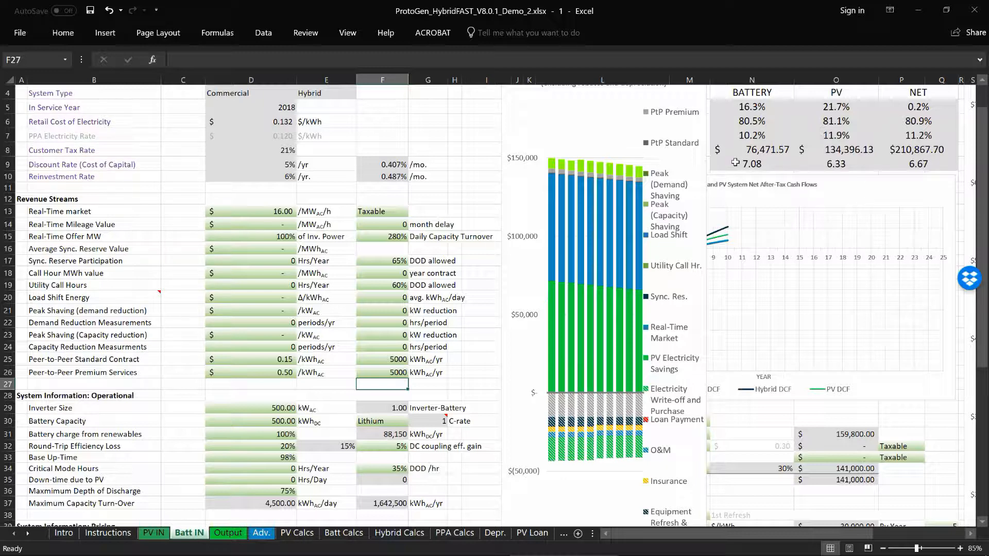
left_click(386, 373)
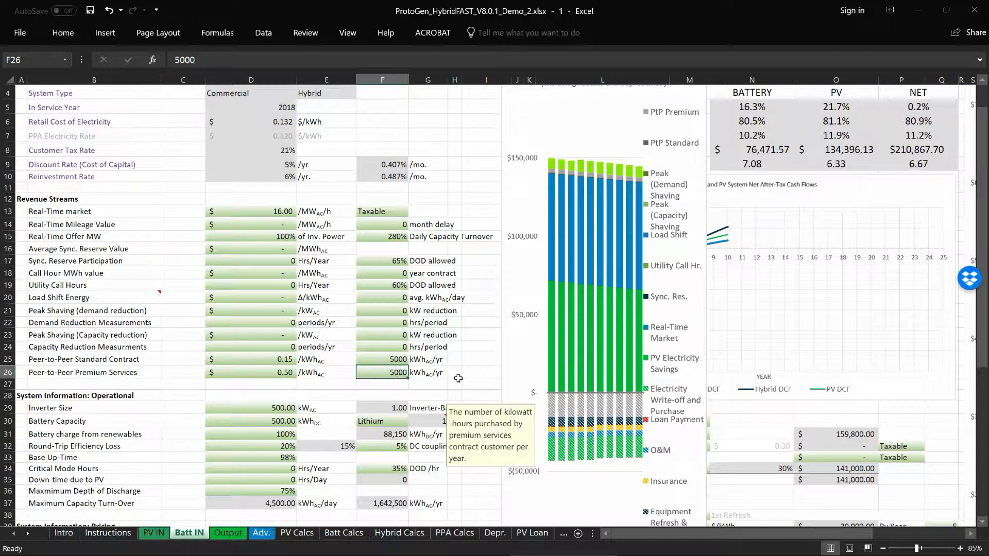
type("10000")
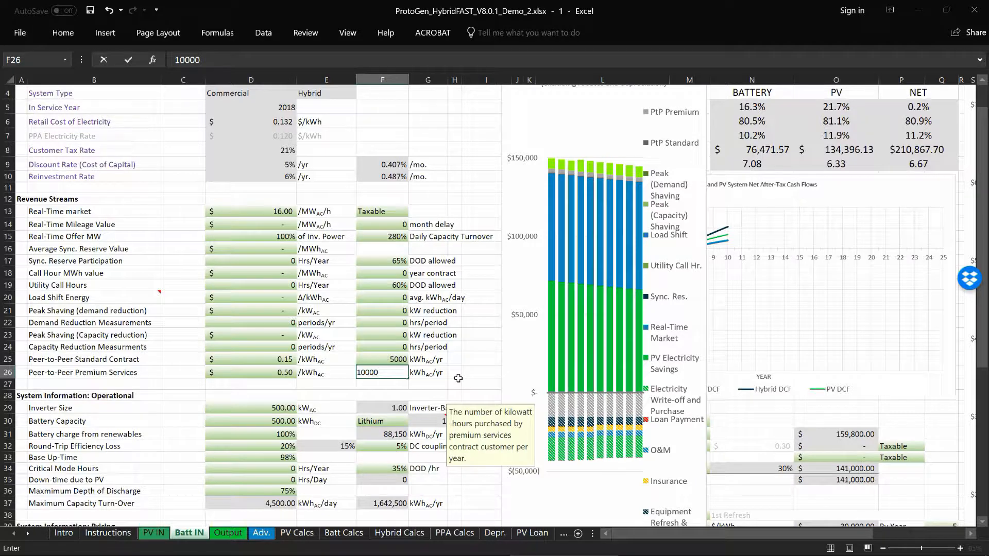
key("Return")
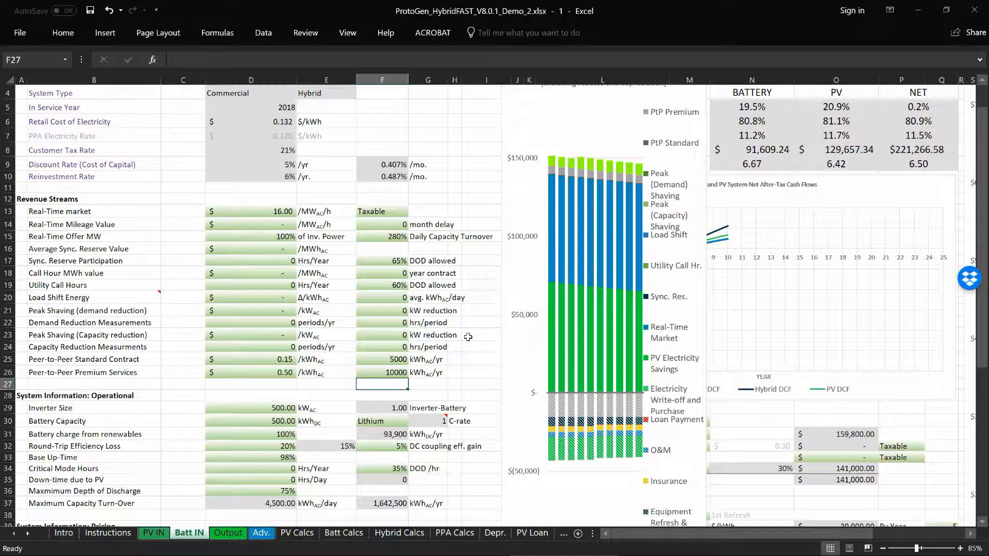
left_click(382, 372)
type("500")
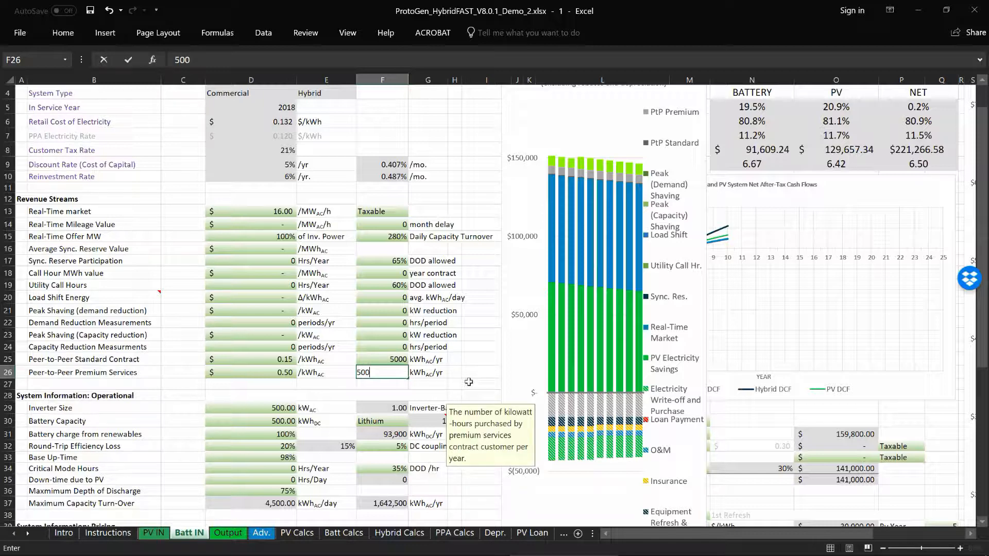
key("Return")
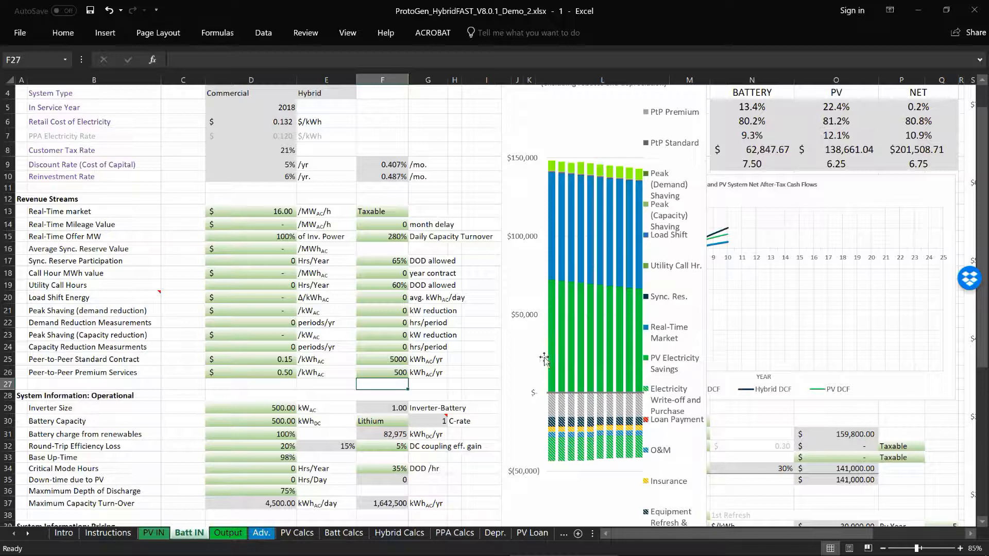
Try 50000 kWh/yr for the Peer-to-Peer Premium Services energy
left_click(380, 373)
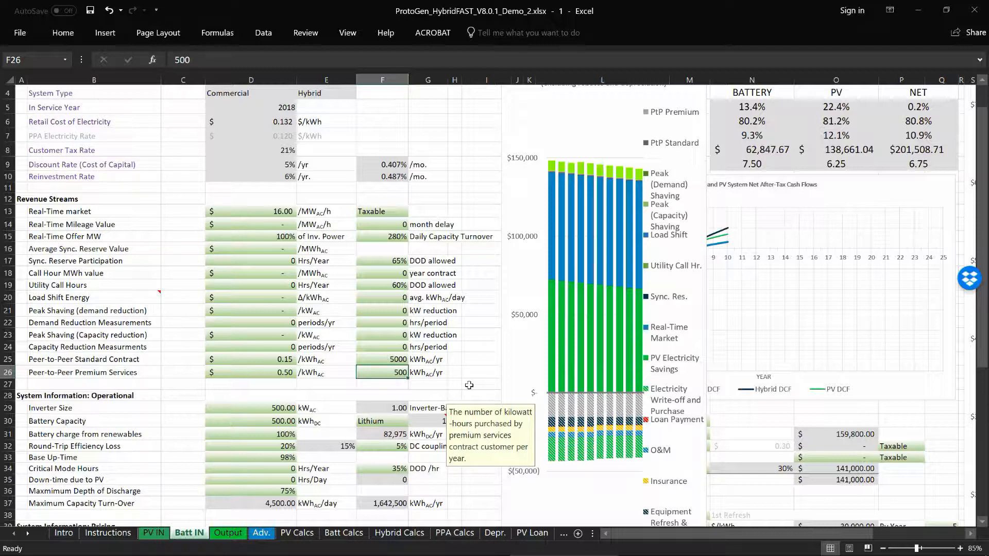
type("50000")
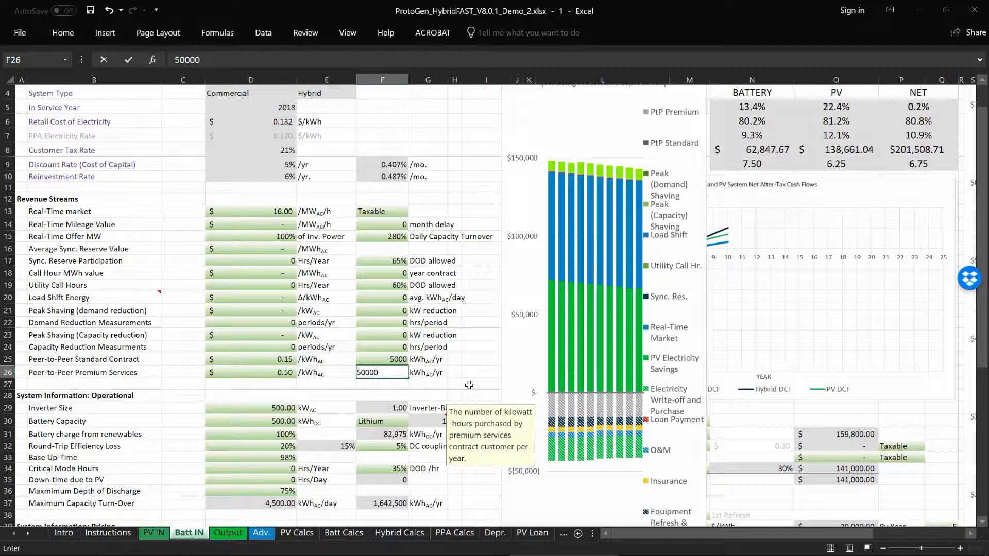
key("Return")
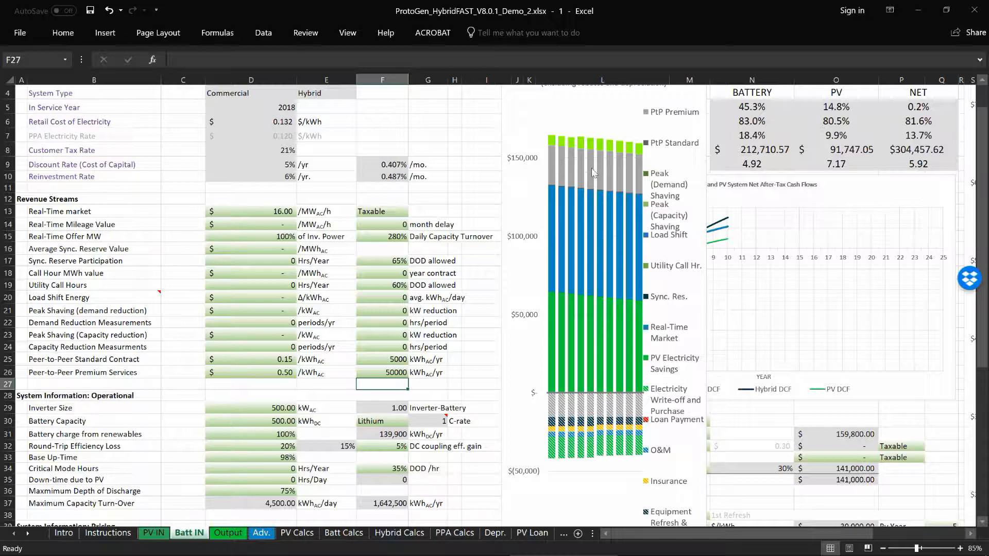
mouse_move(592, 173)
Try 500000 kWh/yr for both the Peer-to-Peer Standard Contract and Premium Services energy, and undo the recent energy increases
left_click(380, 371)
left_click(379, 359)
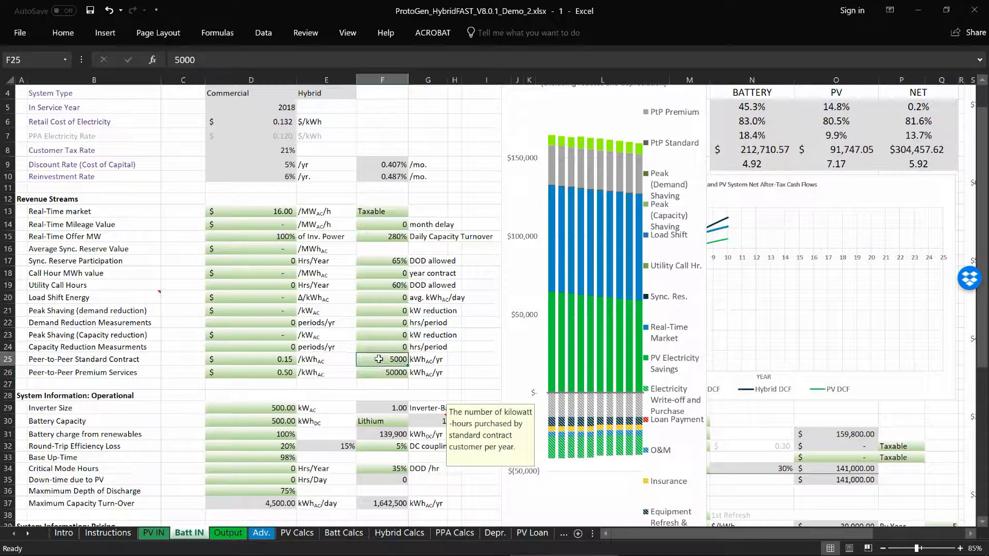
type("5")
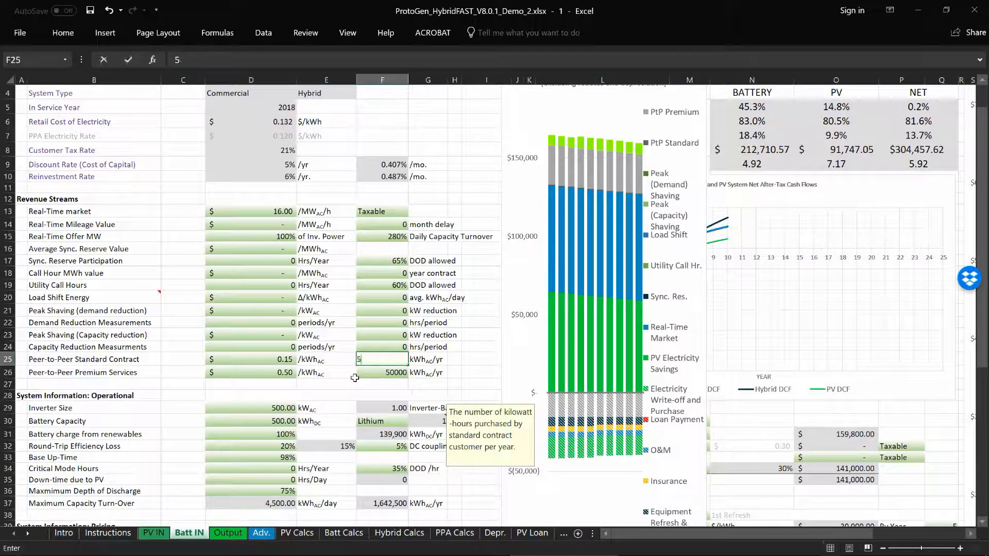
type("00000")
key("Return")
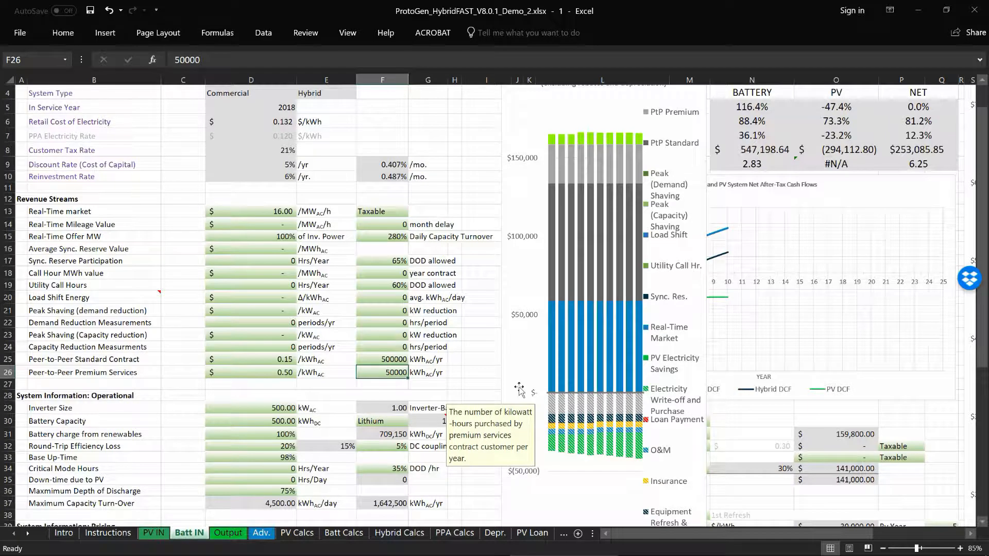
type("500000")
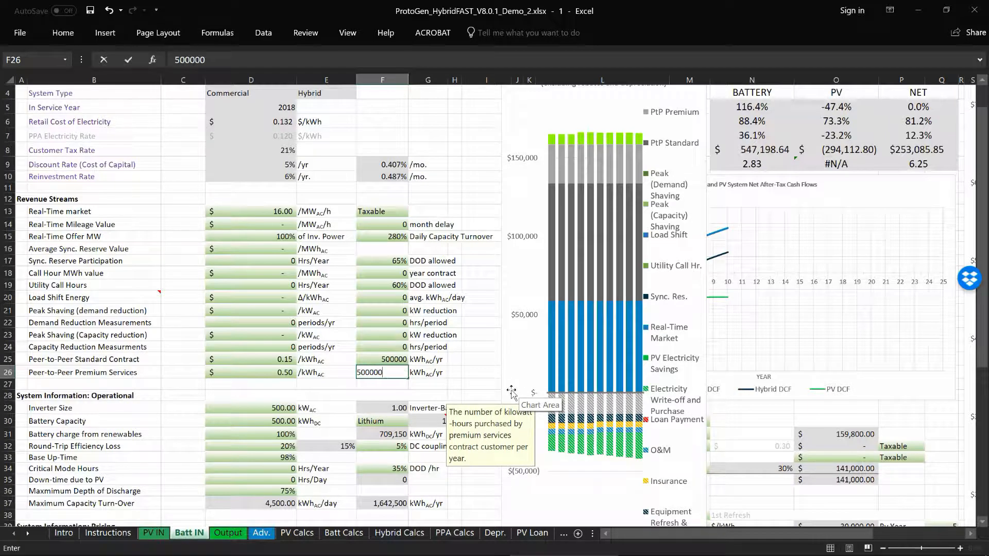
key("Return")
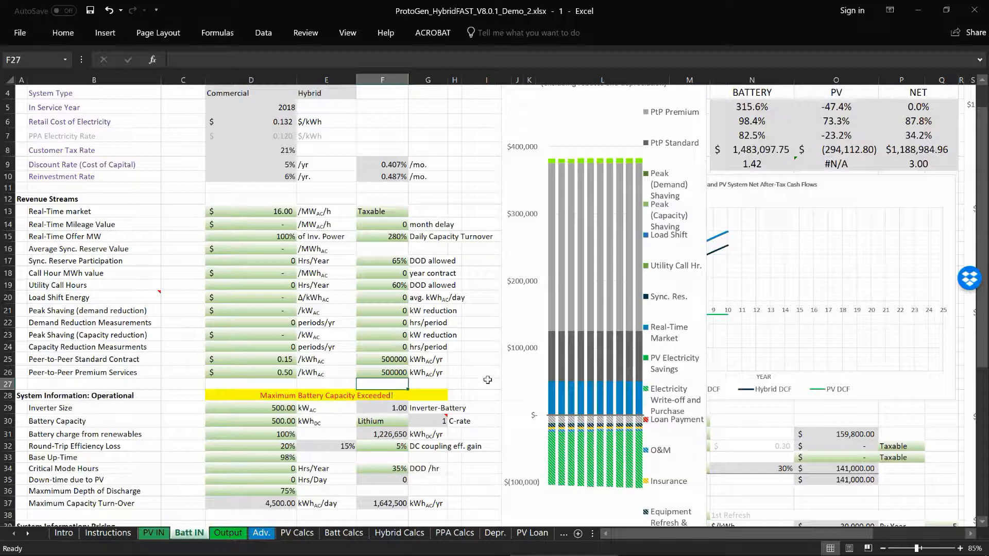
key("ctrl+z")
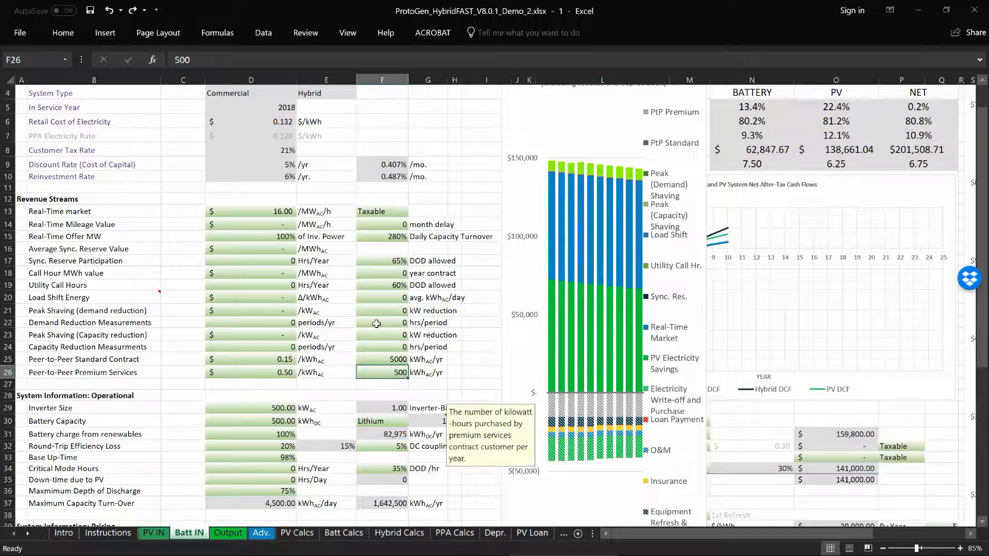
Set the Load Shift Energy rate difference to $0.05/kWh with an average of 50 kWh/day shifted
left_click(255, 297)
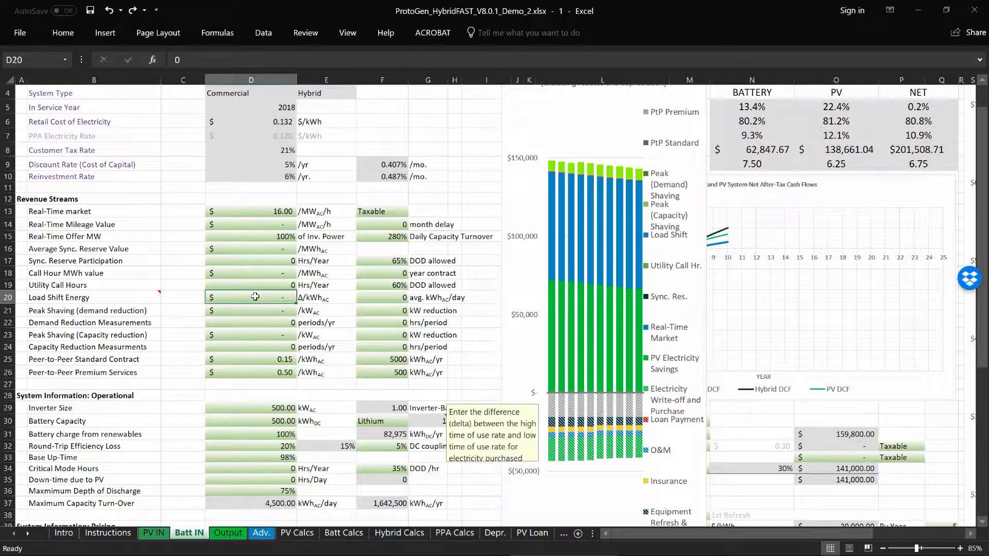
type(".05")
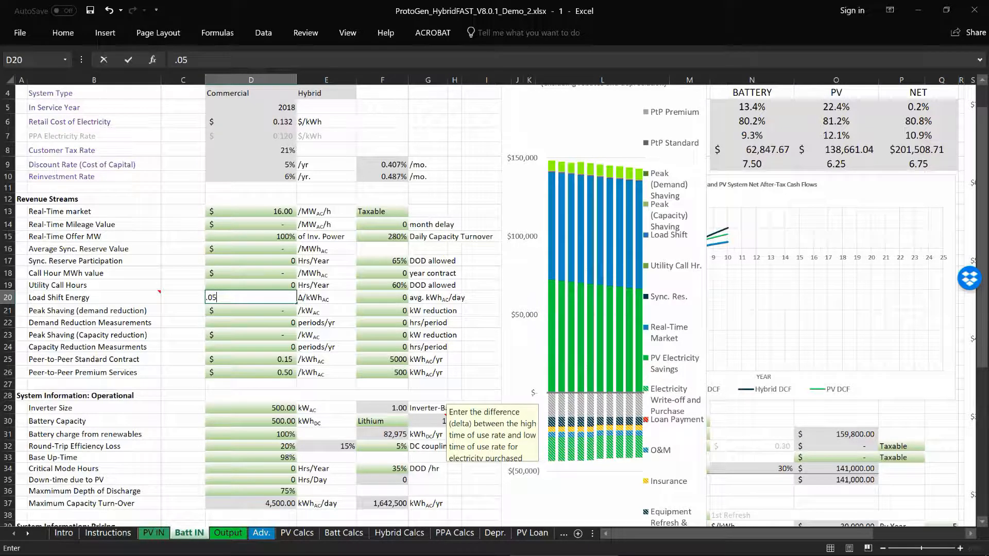
key("Return")
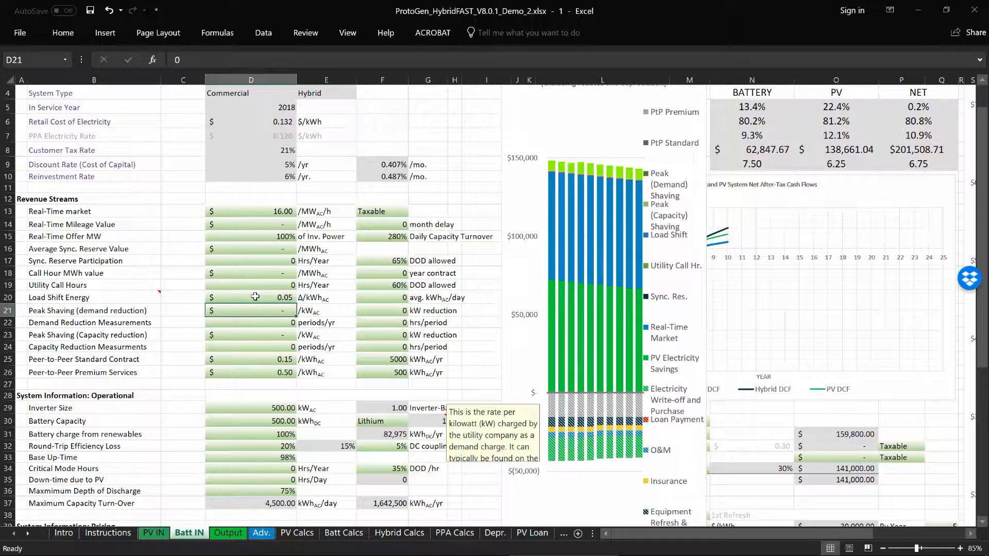
left_click(370, 296)
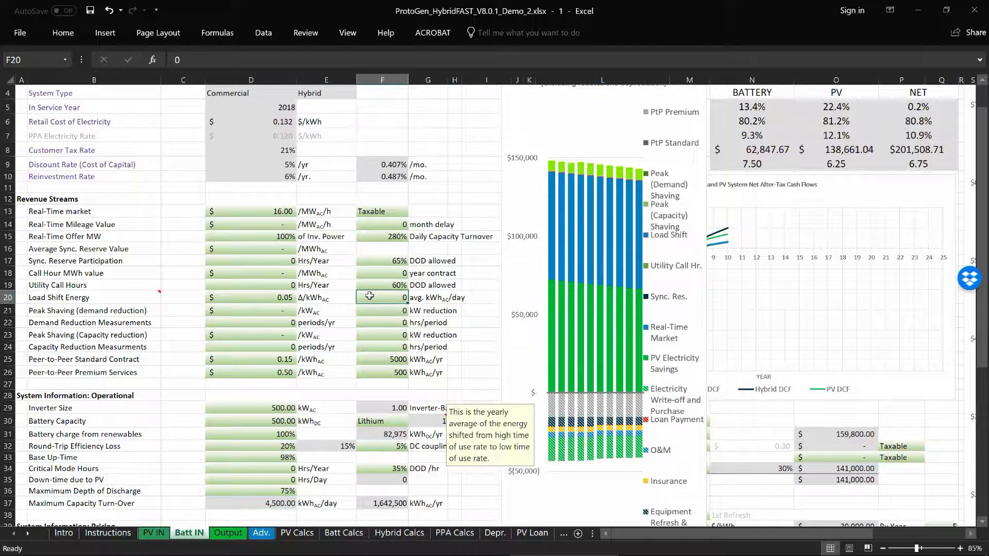
type("50")
key("Return")
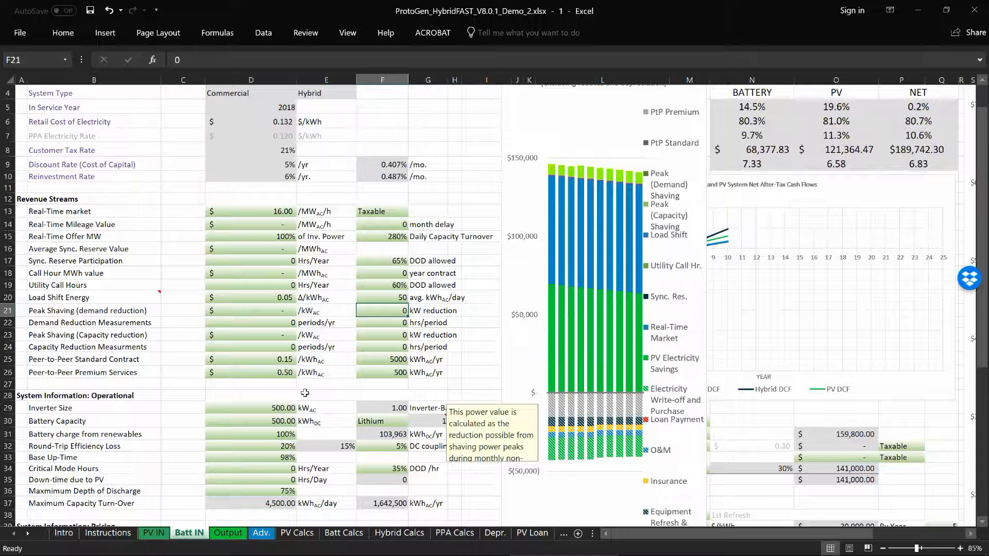
Raise the average Load Shift Energy to 150 kWh/day
key("Up")
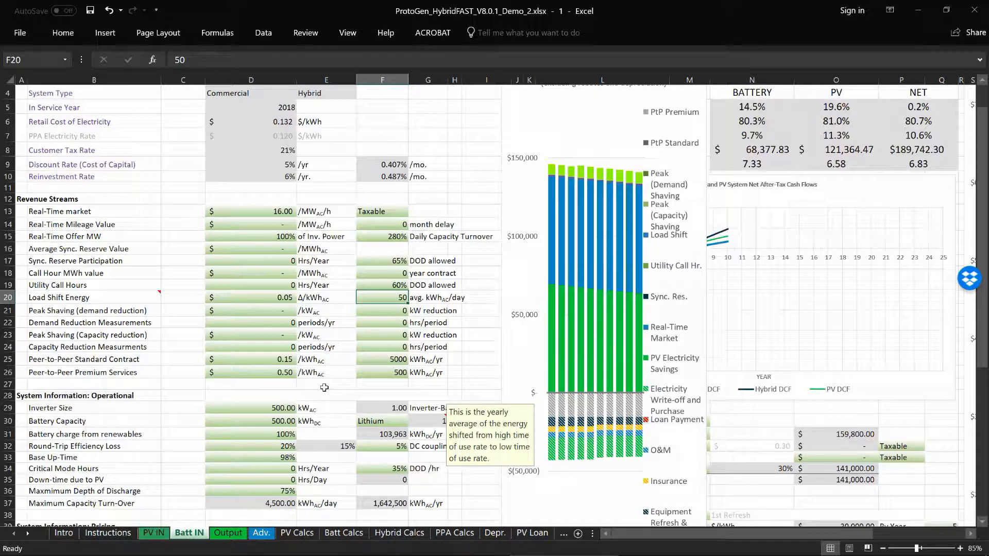
type("150")
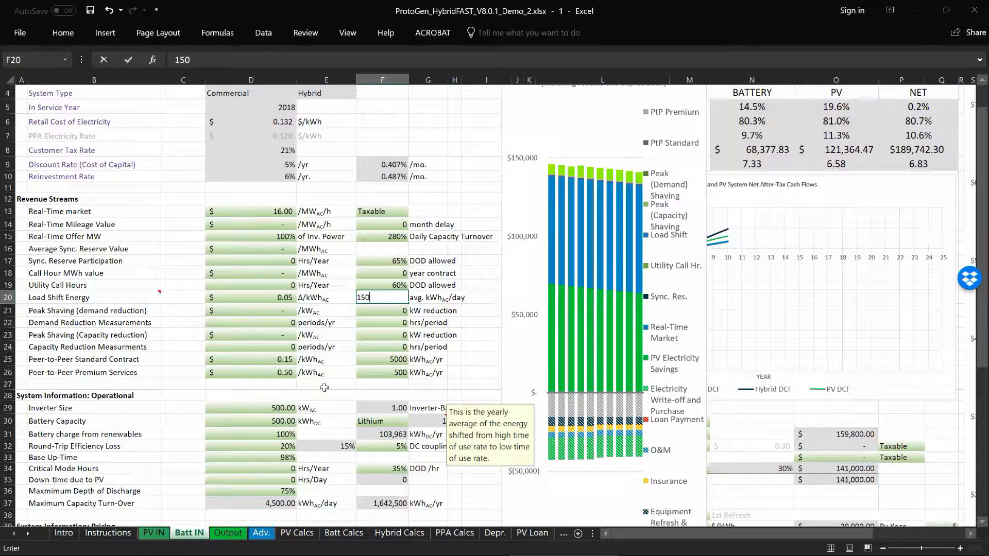
key("Return")
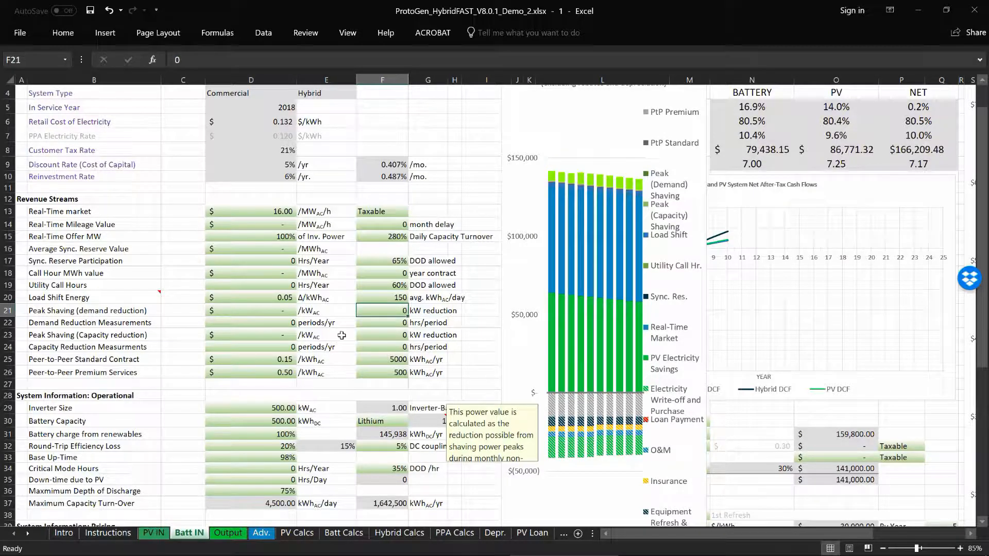
Set the Peer-to-Peer Premium Services energy to 5000 kWh/yr and raise it further to 15000 kWh/yr
left_click(385, 373)
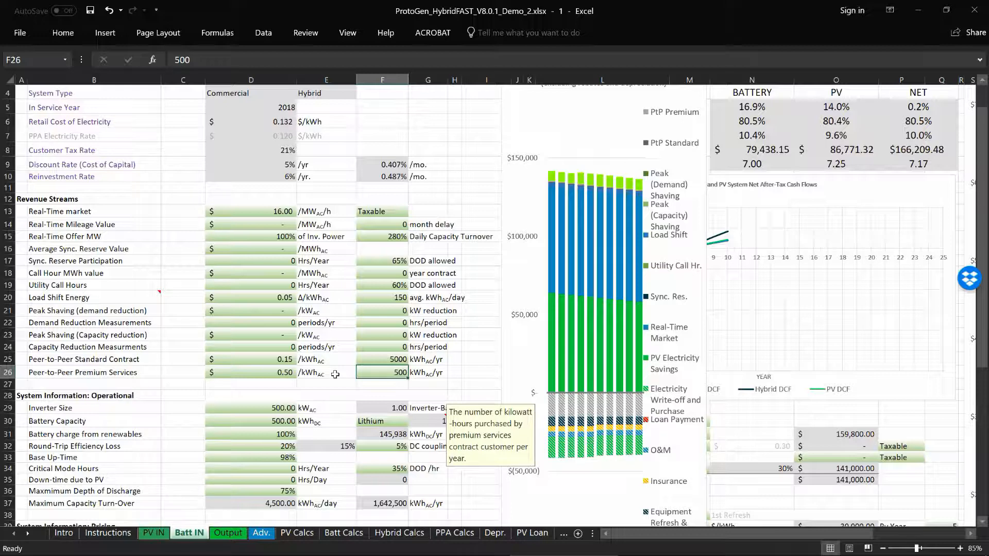
type("5000")
key("Return")
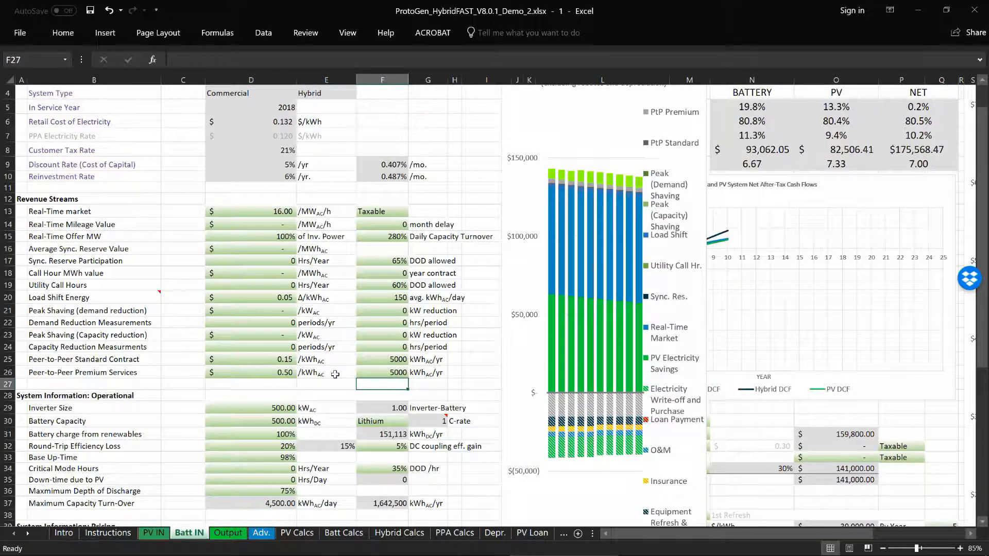
key("Up")
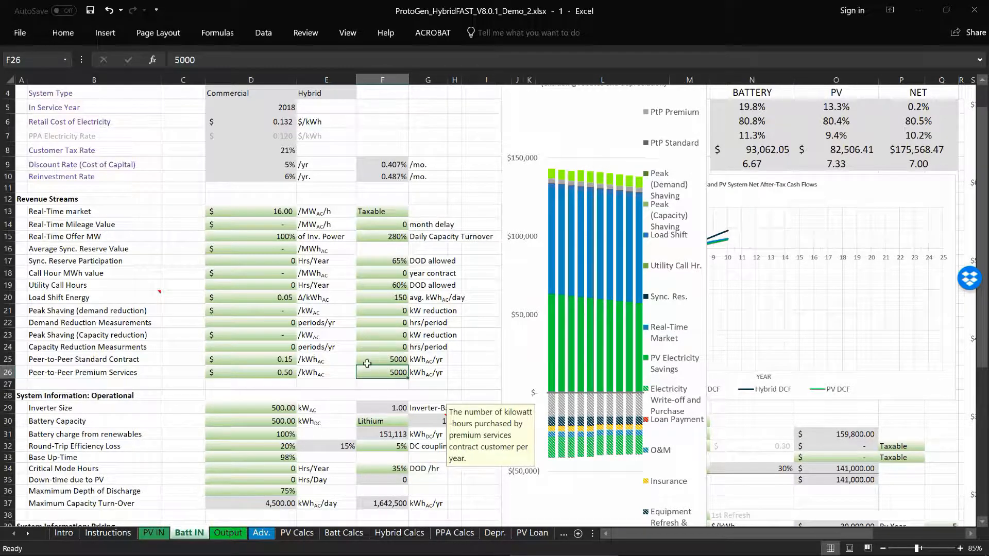
type("15000")
key("Return")
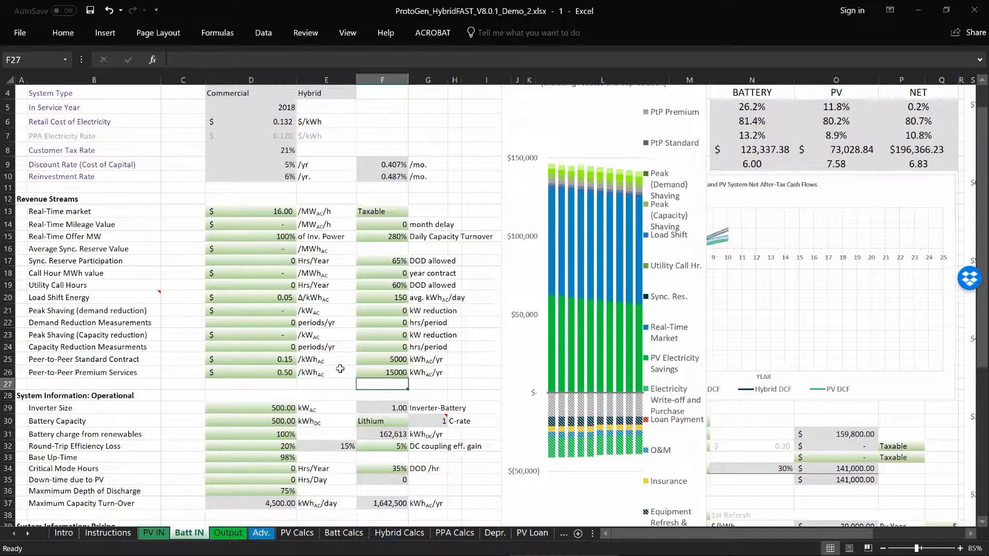
Increase the average Load Shift Energy to 250 kWh/day
left_click(374, 298)
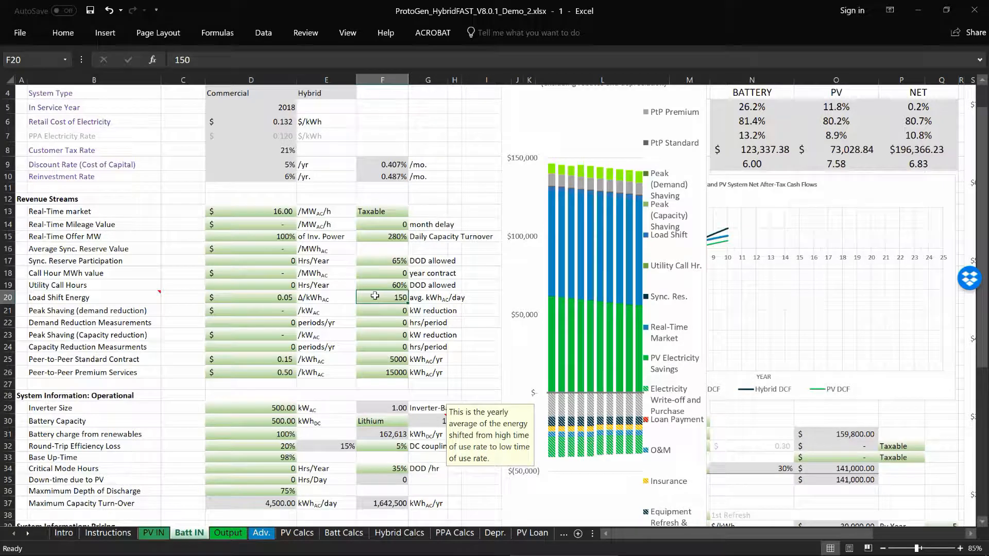
type("250")
key("Return")
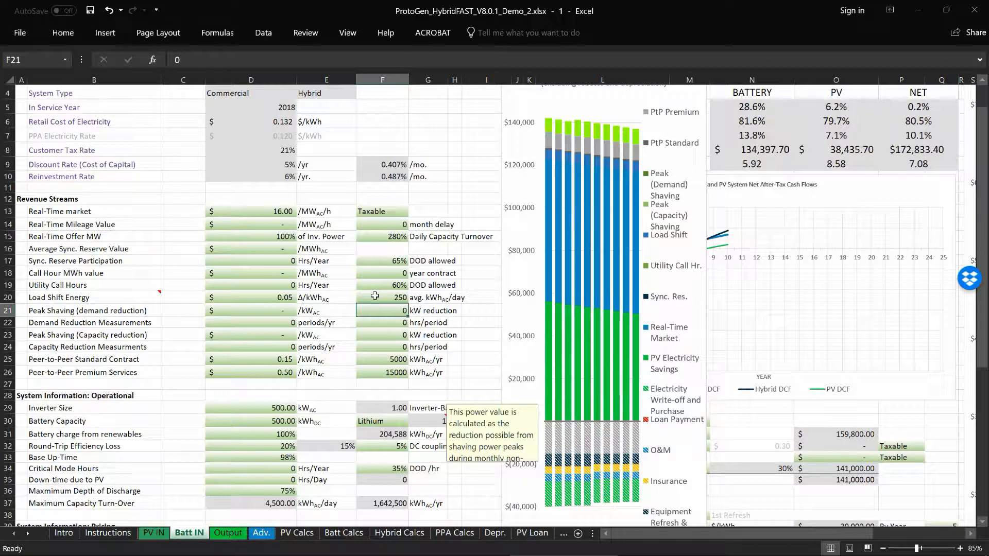
Set the Peer-to-Peer Standard Contract energy to 10000 kWh/yr
left_click(382, 359)
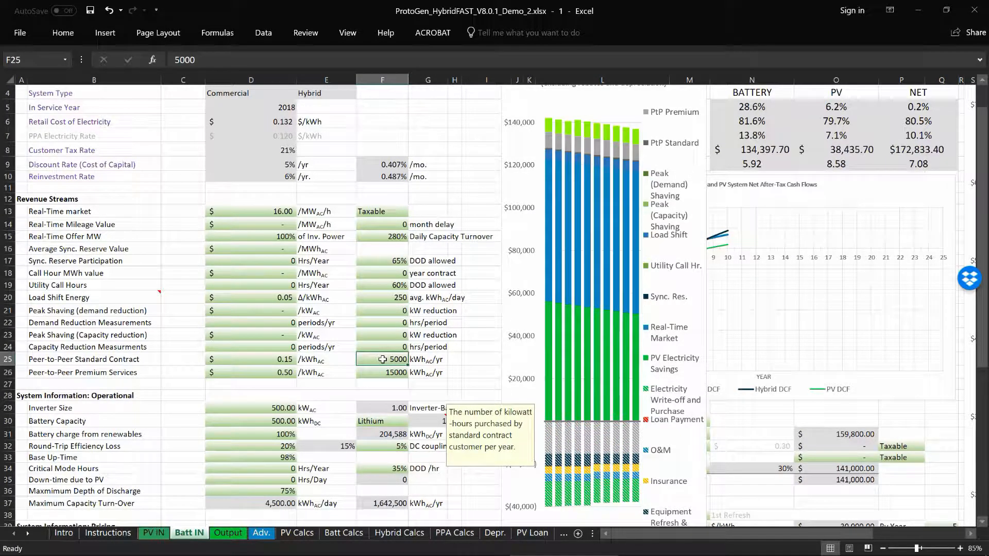
type("10000")
key("Return")
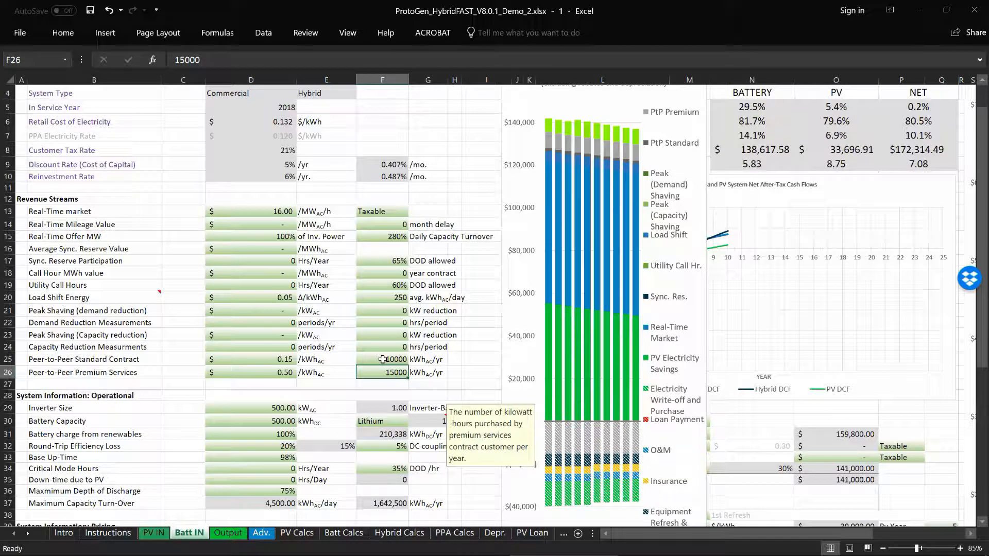
Increase the average Load Shift Energy to 500 kWh/day
left_click(370, 300)
key("F2")
key("BackSpace")
key("BackSpace")
key("BackSpace")
type("500")
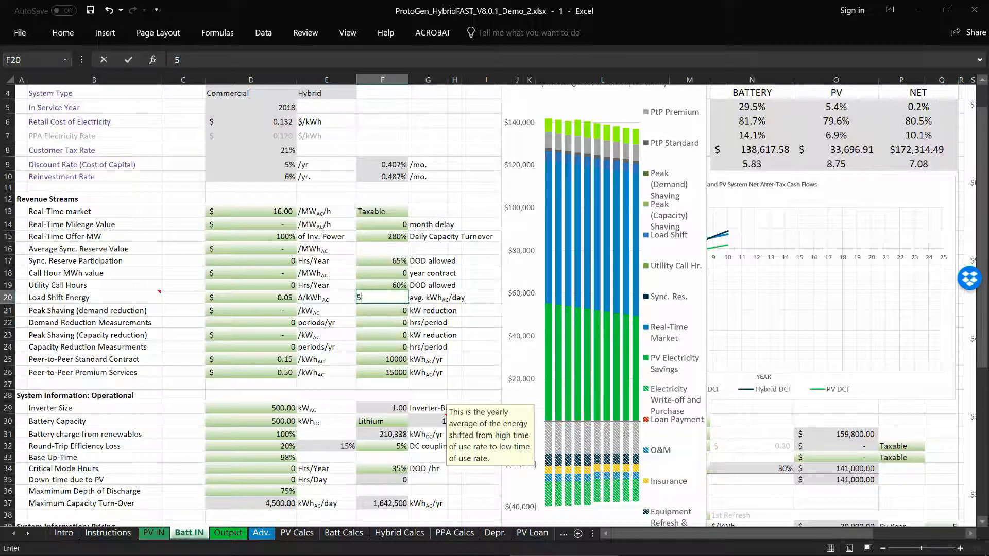
key("Return")
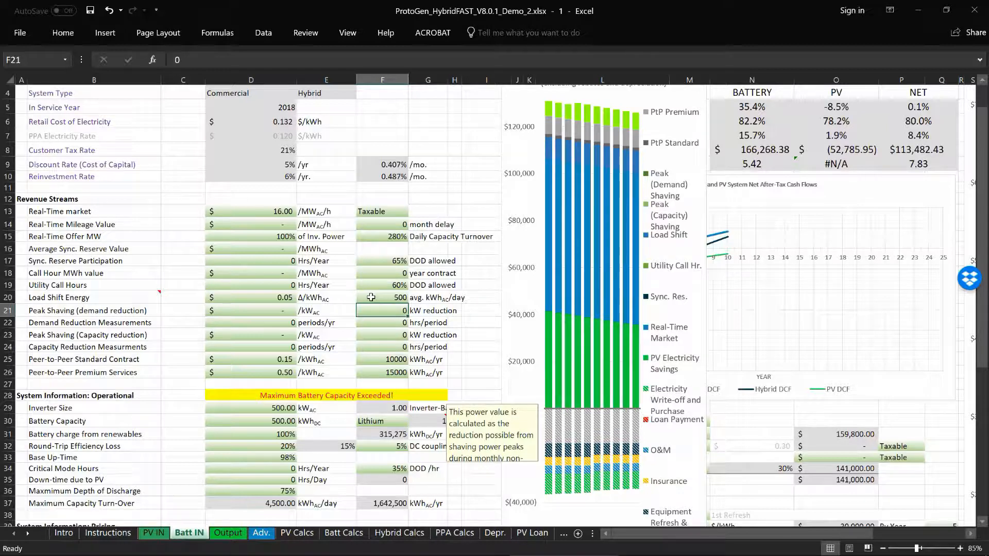
Undo the last five changes to the load shift and peer-to-peer energy amounts
key("ctrl+z")
key("ctrl+z")
key("ctrl+z")
key("ctrl+z")
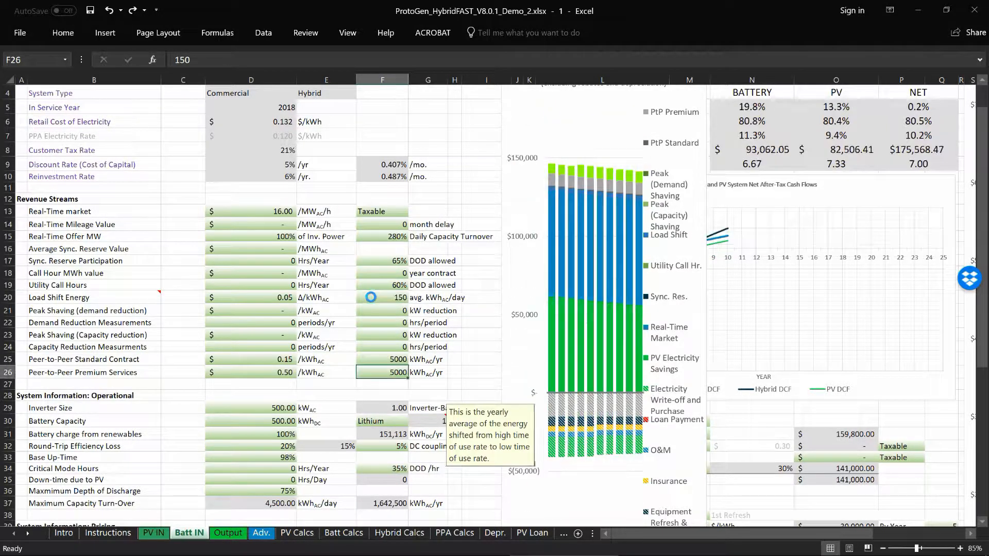
key("ctrl+z")
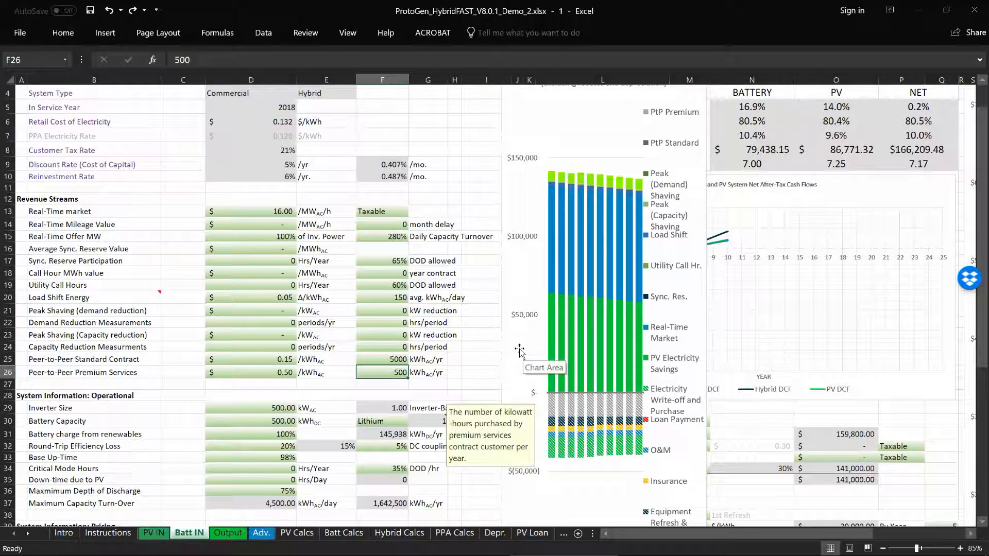
Move the revenues chart that excludes rebates and depreciation beside the other revenues chart, enlarge it, and deselect it
scroll(519, 350, "down", 1)
scroll(520, 350, "down", 1)
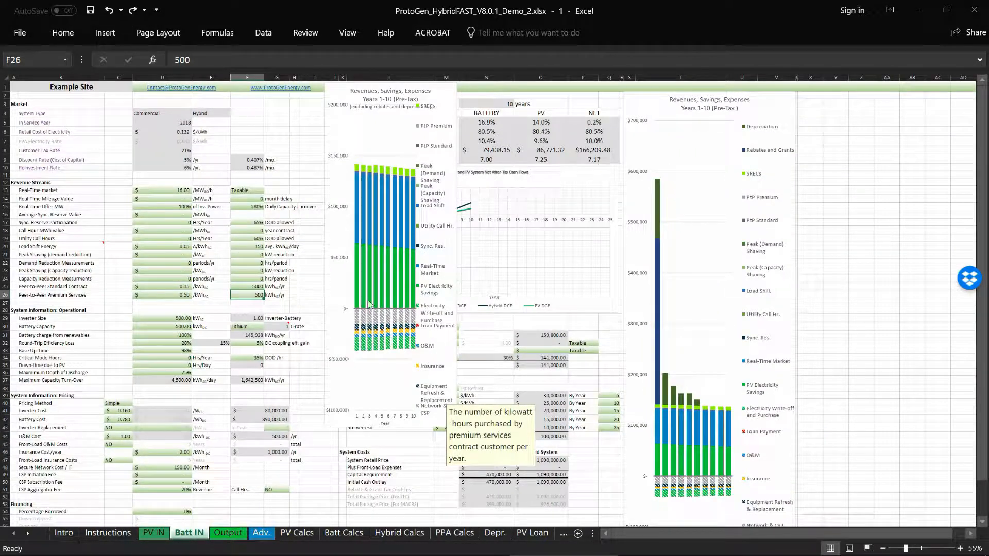
left_click_drag(342, 282, 811, 297)
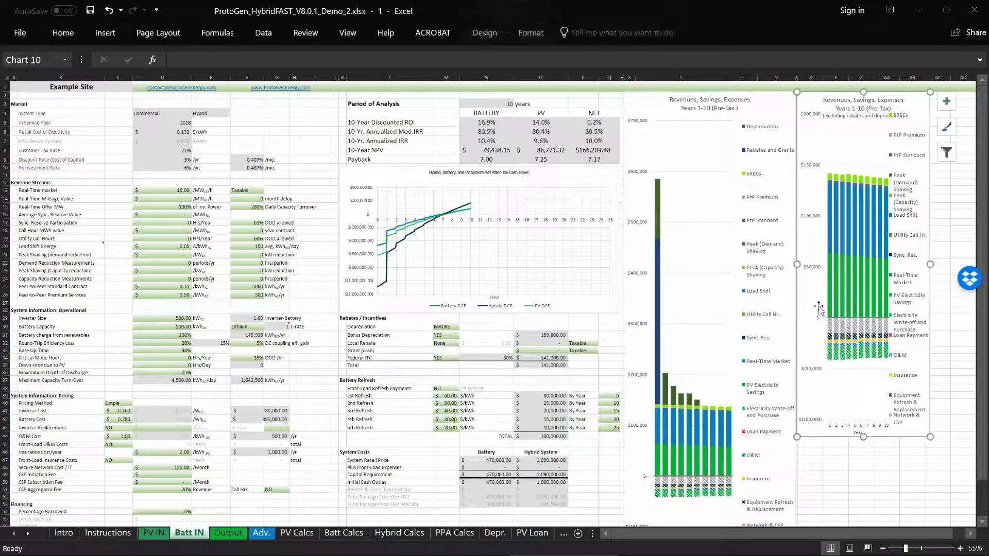
left_click_drag(921, 437, 944, 426)
scroll(371, 360, "up", 5)
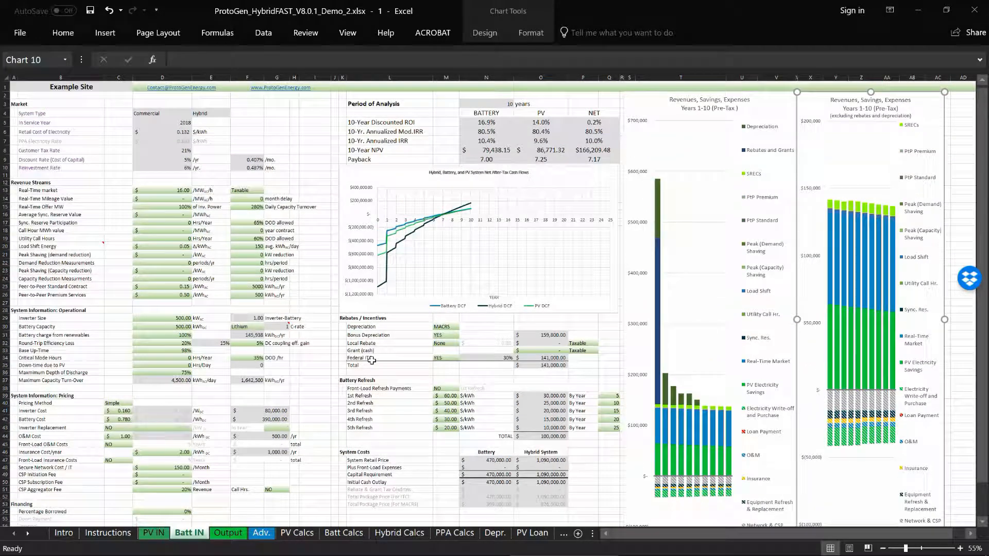
left_click(312, 247)
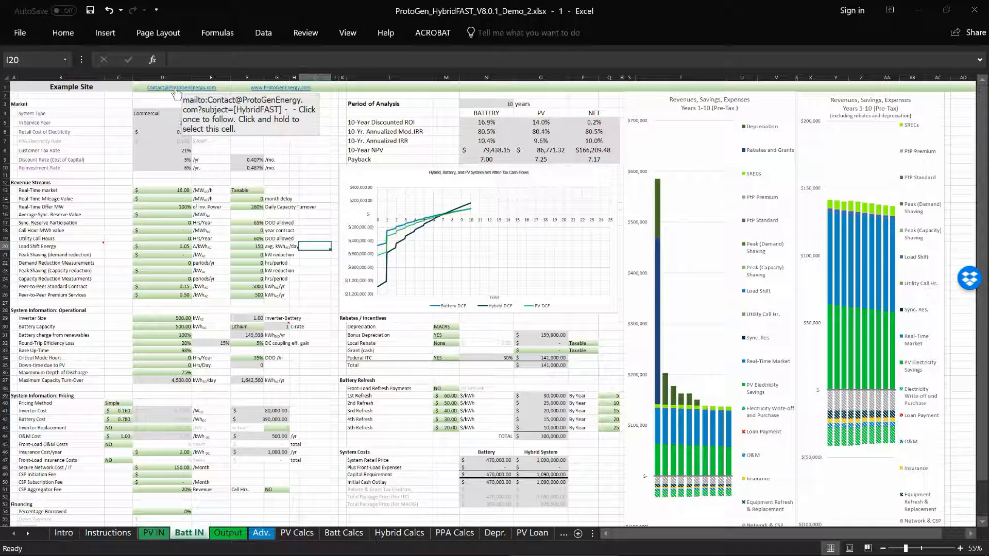
left_click(318, 189)
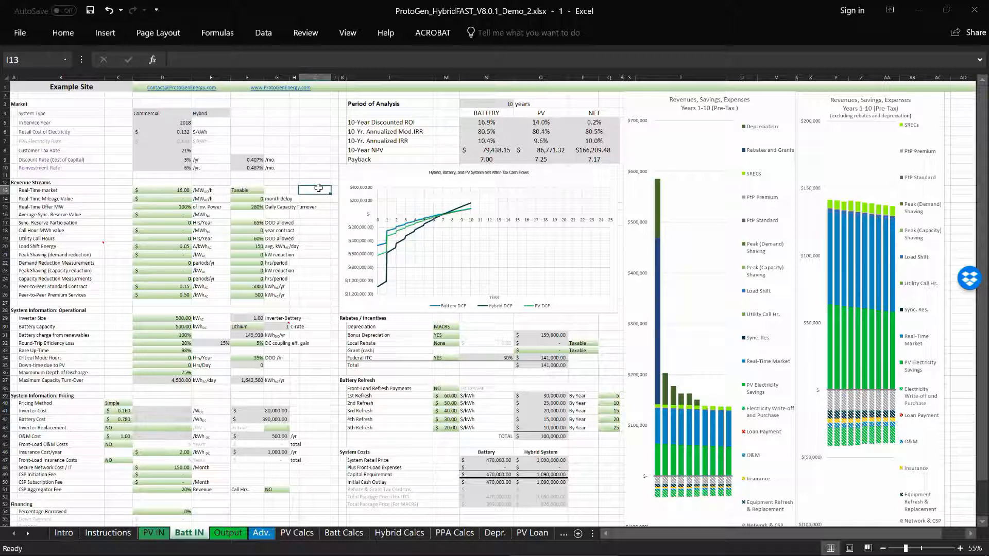